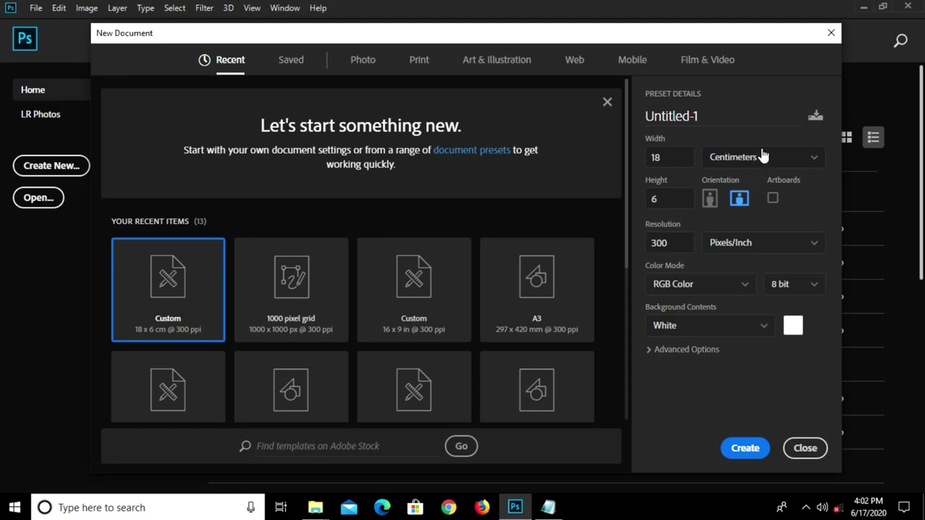
# - Create a new 18 × 6 cm document at 300 ppi
pyautogui.click(761, 158)
pyautogui.click(748, 232)
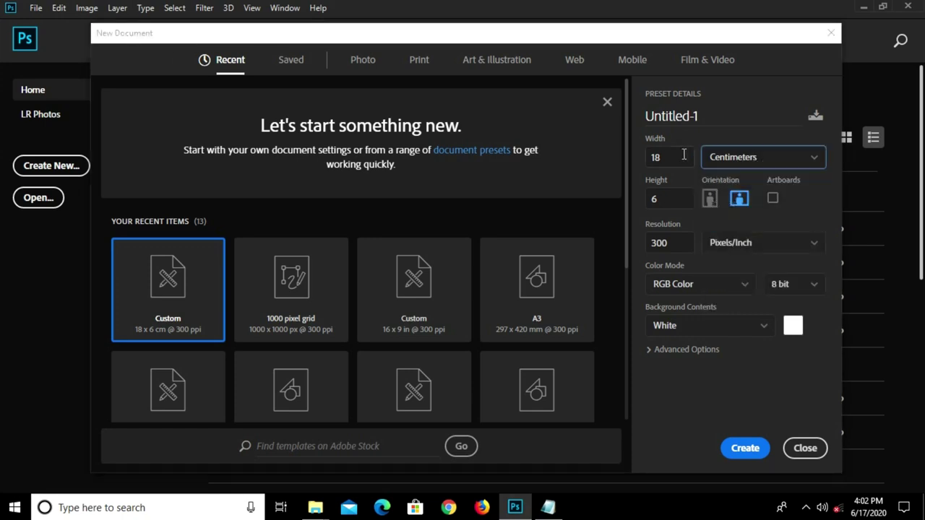
pyautogui.click(647, 200)
pyautogui.click(670, 242)
pyautogui.click(745, 448)
# - Unlock the Background as Layer 0 and fit the canvas on screen
pyautogui.doubleClick(824, 319)
pyautogui.click(563, 145)
pyautogui.hotkey('ctrl', '0')
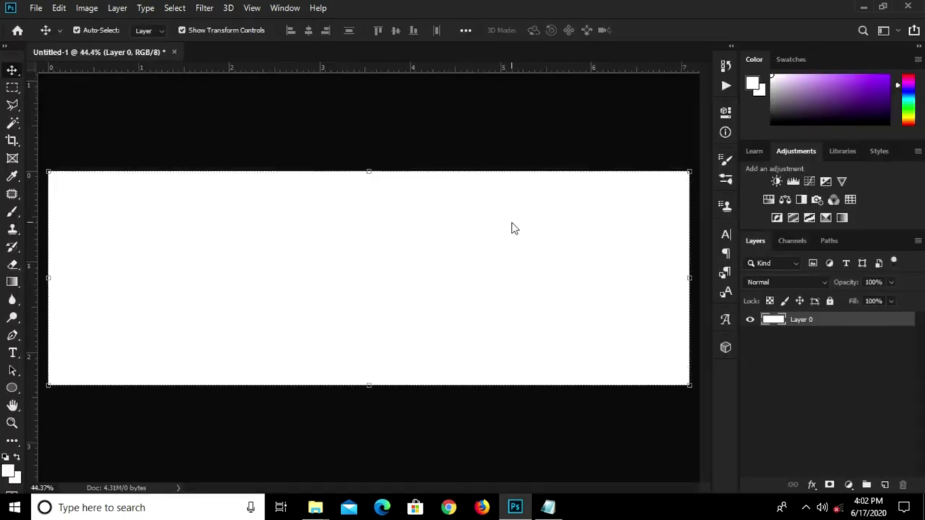
# - Copy the colour code ca8312 from the Notepad notes
pyautogui.click(548, 507)
pyautogui.rightClick(403, 309)
pyautogui.click(438, 145)
# - Add a ca8312 Solid Color fill layer with a new empty layer above it
pyautogui.click(839, 374)
pyautogui.click(846, 485)
pyautogui.click(838, 246)
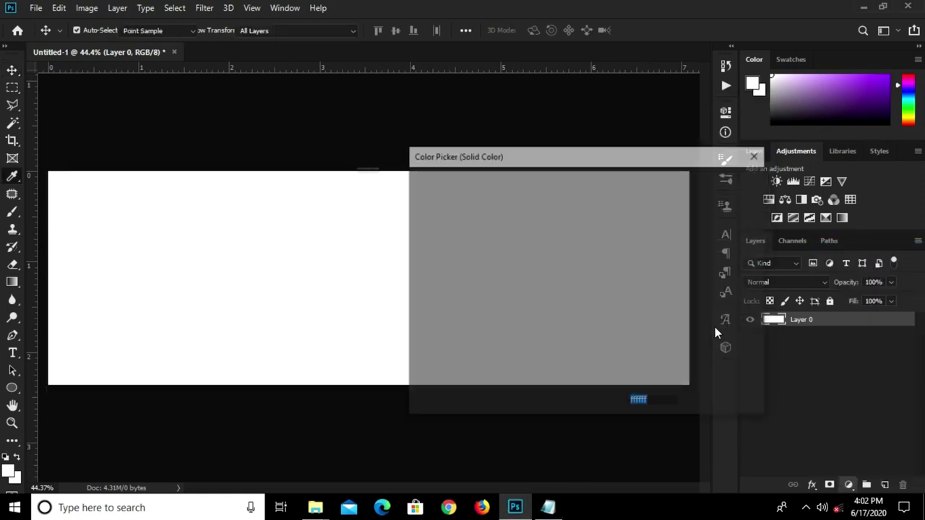
pyautogui.hotkey('ctrl', 'v')
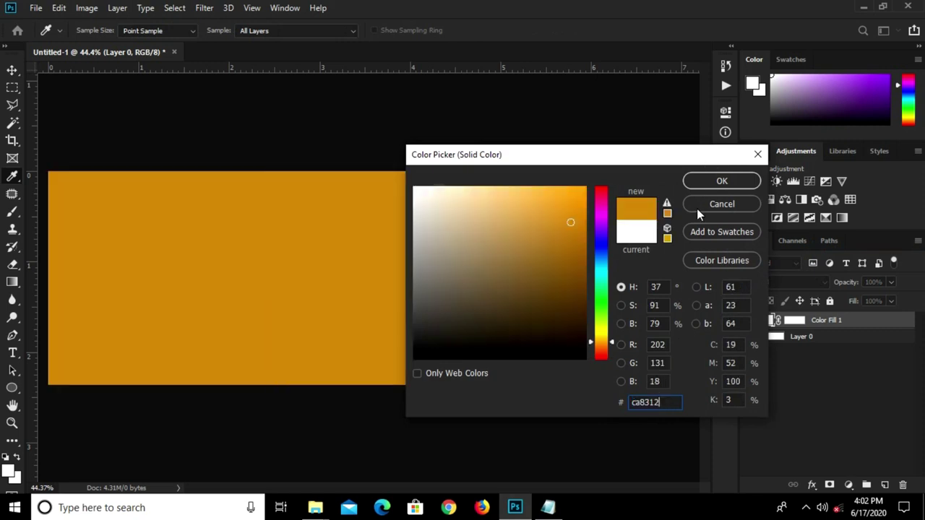
pyautogui.click(721, 180)
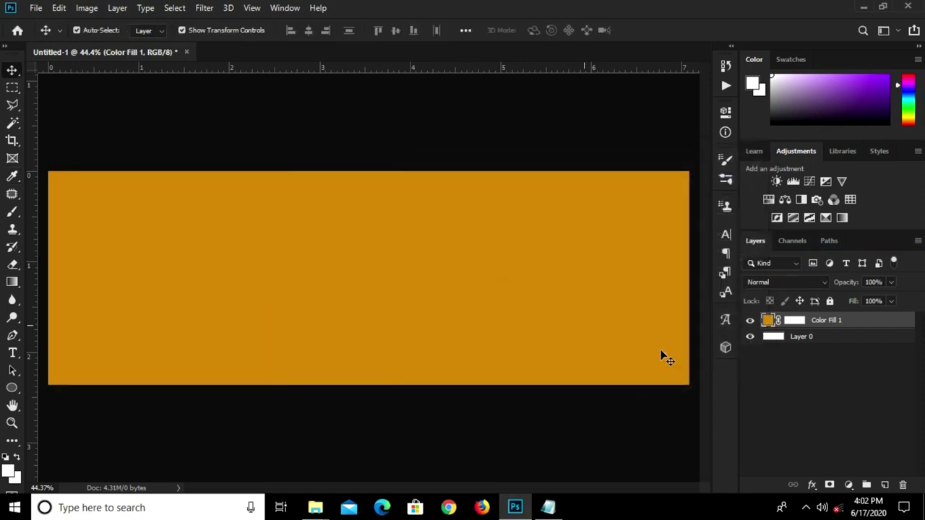
pyautogui.click(886, 485)
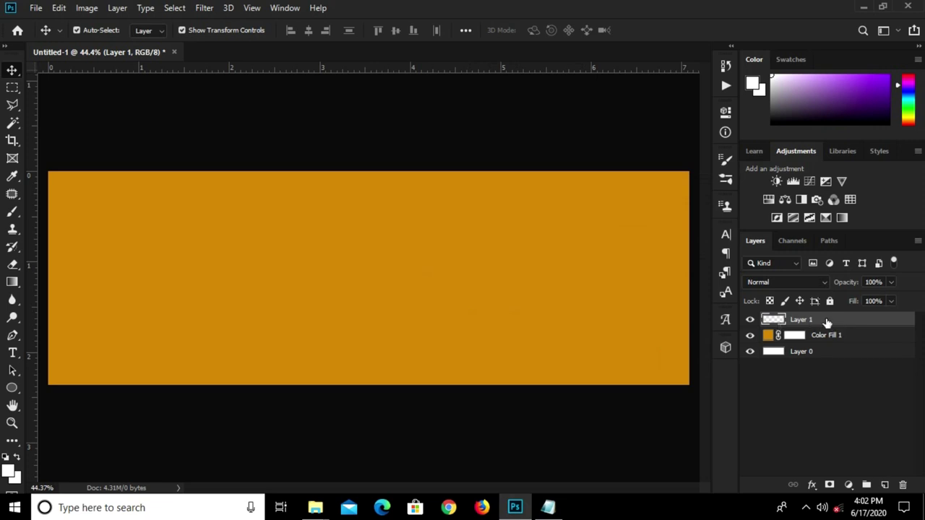
# - Paint one large soft white brush dab at the label's centre
pyautogui.click(12, 214)
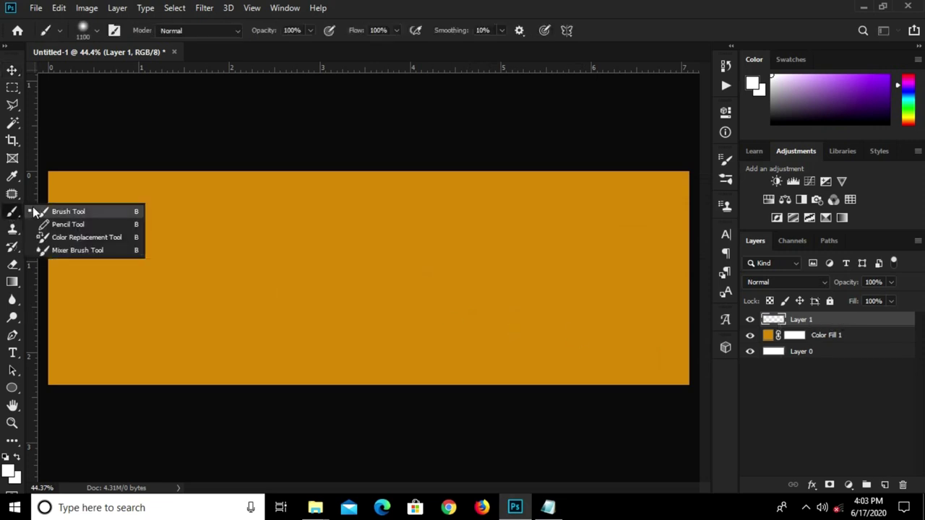
pyautogui.click(34, 210)
pyautogui.click(8, 472)
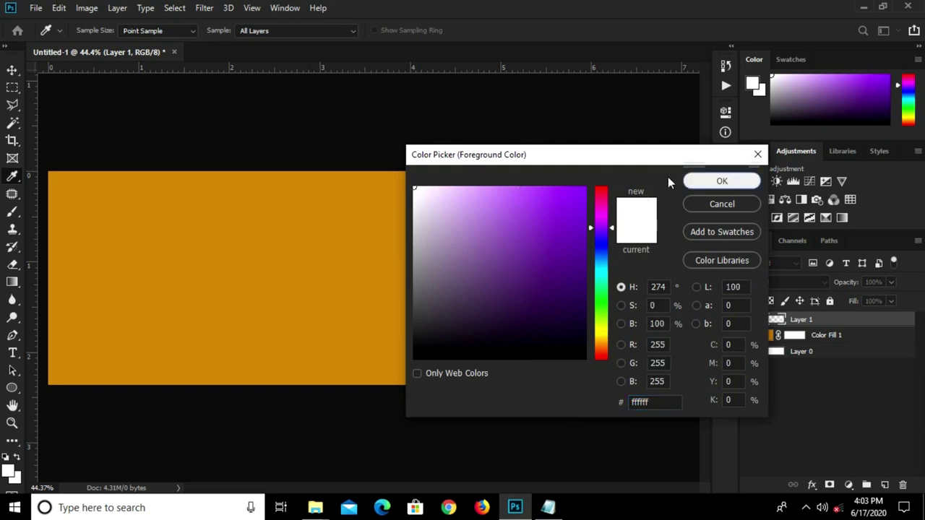
pyautogui.click(697, 180)
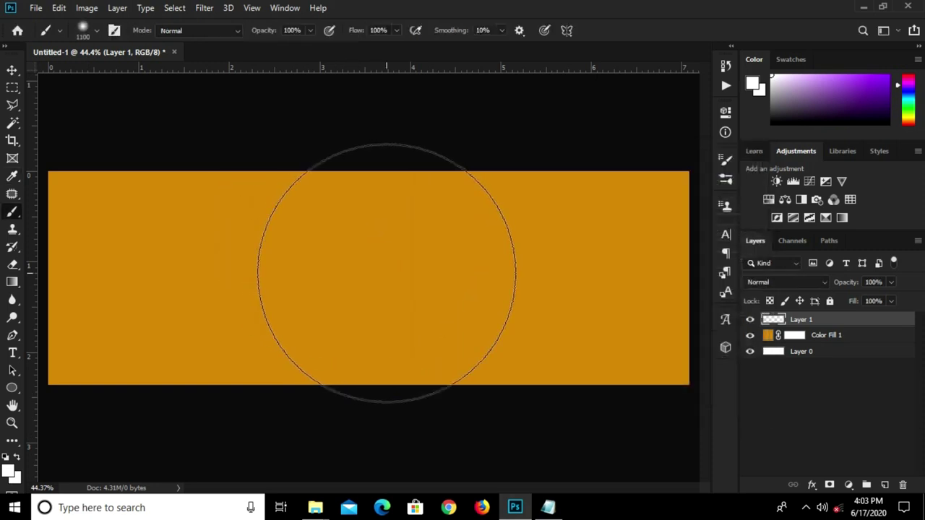
pyautogui.click(387, 272)
# - Lower the glow layer's opacity to 58%
pyautogui.press('v')
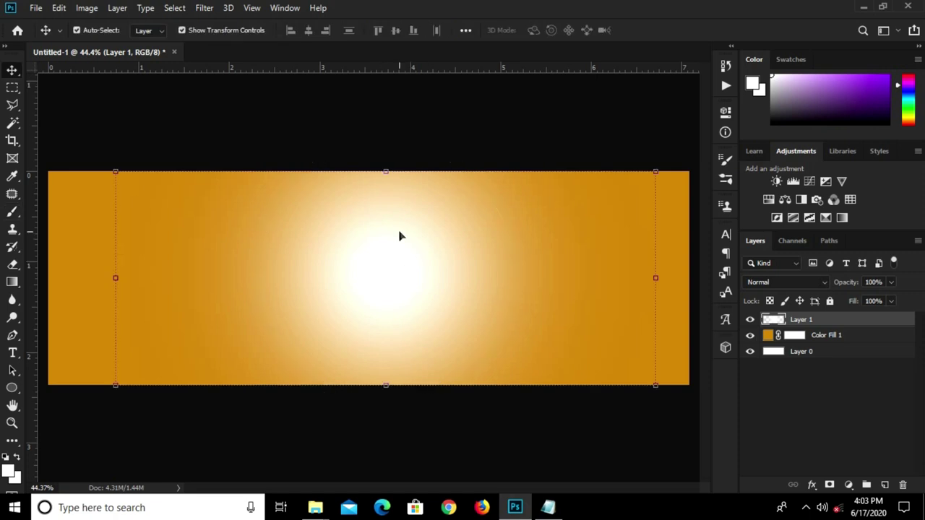
pyautogui.click(890, 282)
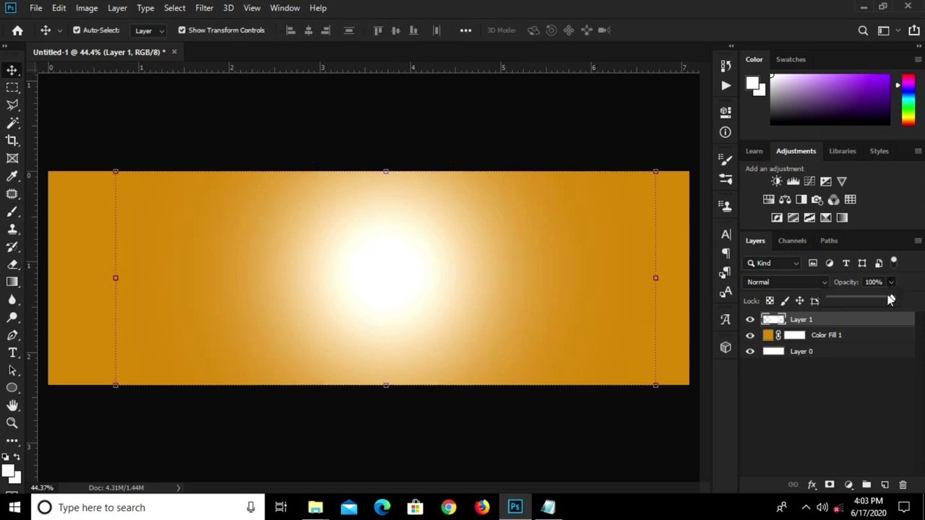
pyautogui.moveTo(856, 300); pyautogui.dragTo(868, 300)
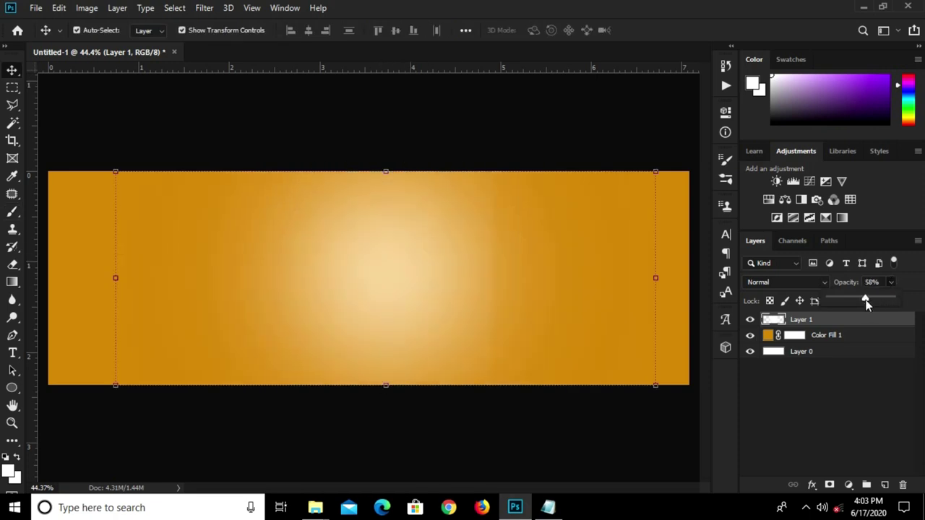
pyautogui.click(883, 283)
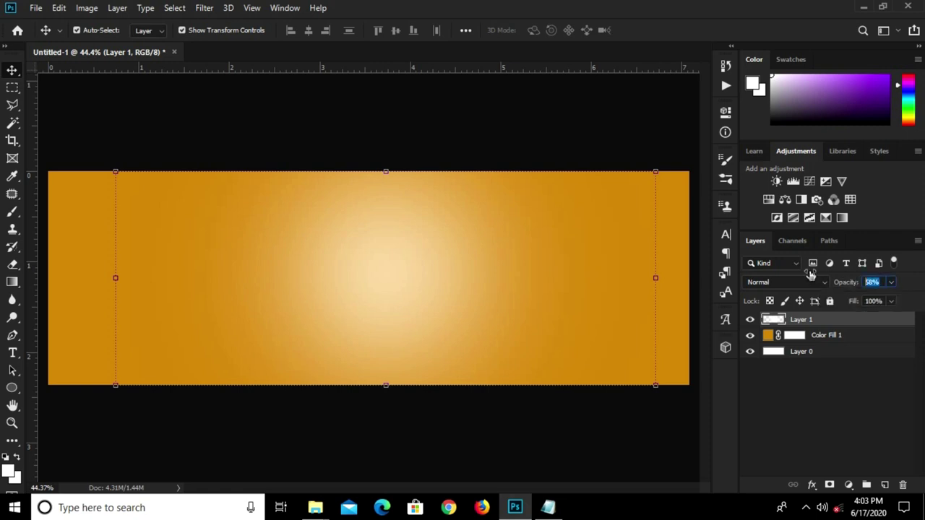
pyautogui.click(498, 148)
pyautogui.scroll(-2, 487, 148)
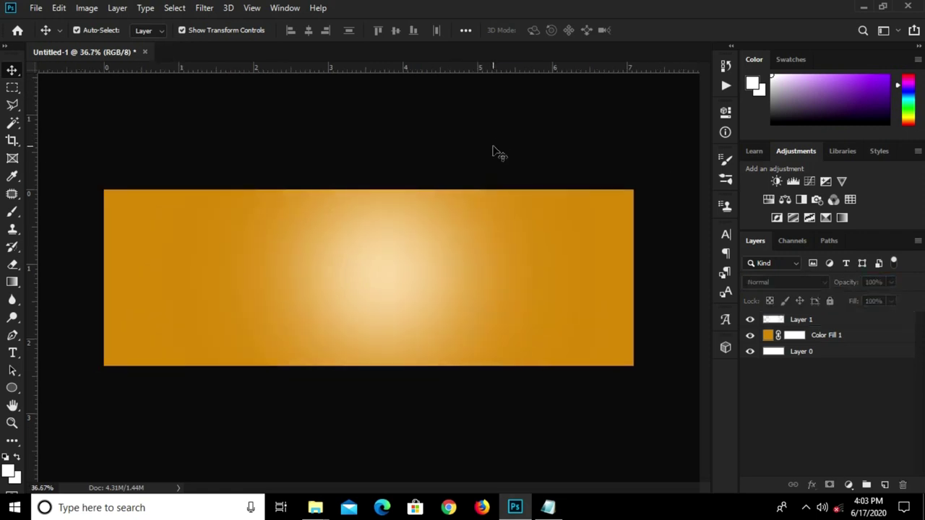
# - Place the honey image from the Honey label folder as an embedded layer
pyautogui.click(36, 8)
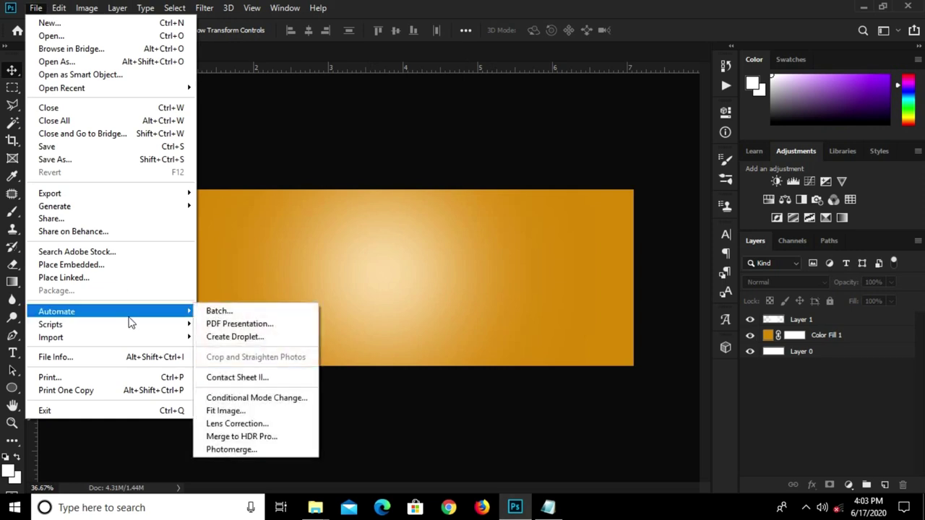
pyautogui.click(129, 265)
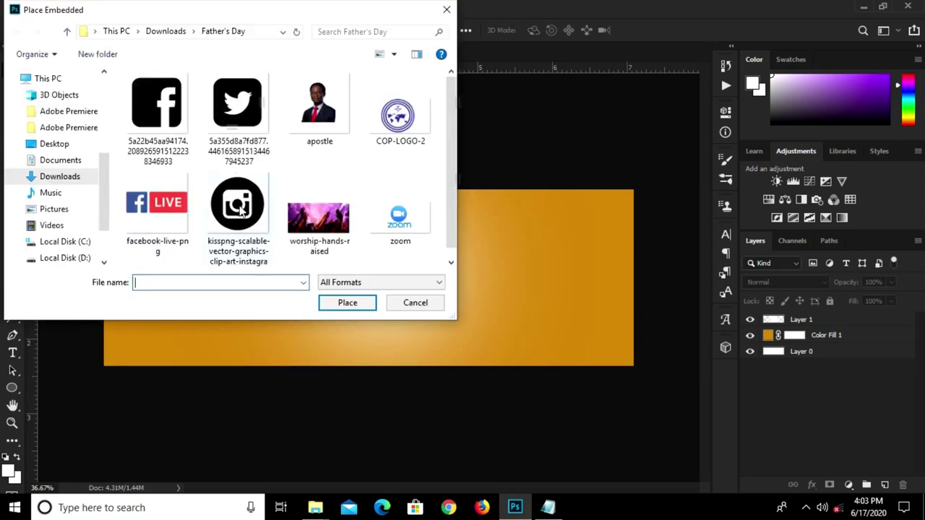
pyautogui.scroll(-1, 72, 180)
pyautogui.scroll(-1, 65, 145)
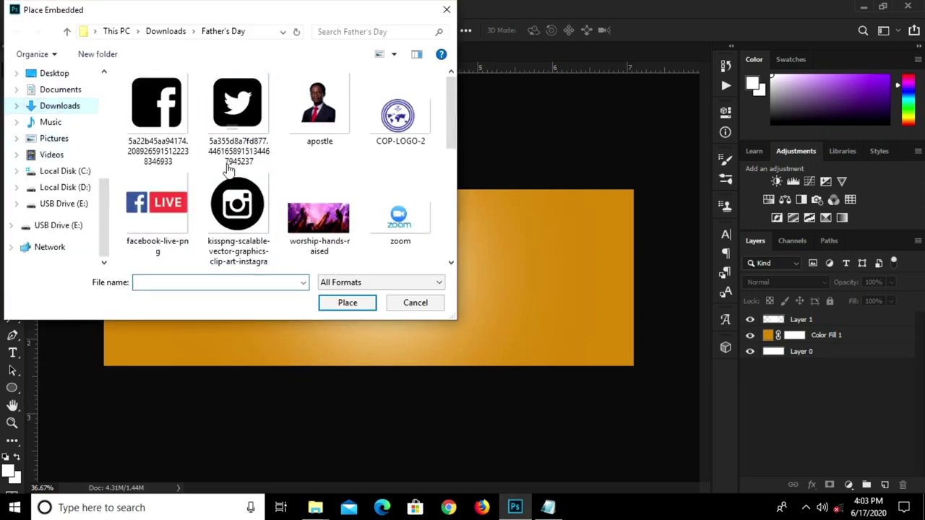
pyautogui.hotkey('alt', 'Up')
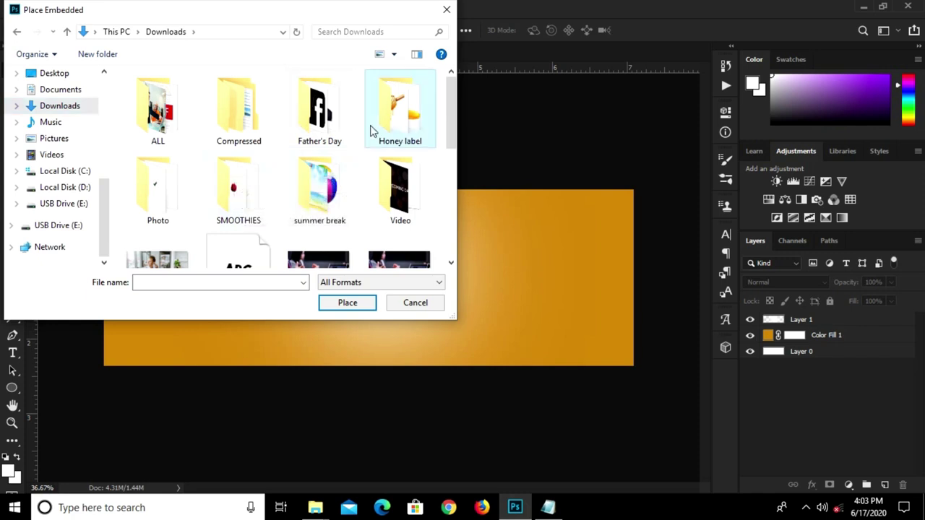
pyautogui.doubleClick(371, 130)
pyautogui.click(259, 131)
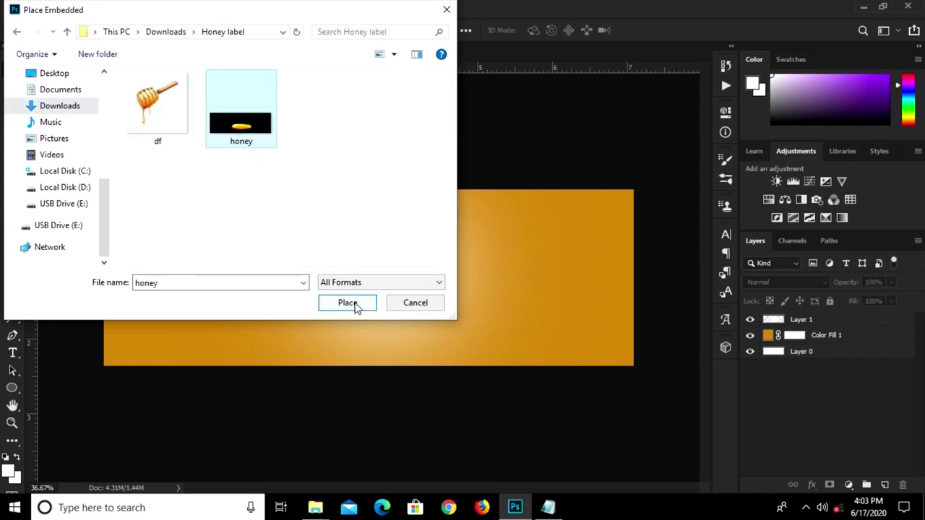
pyautogui.click(348, 303)
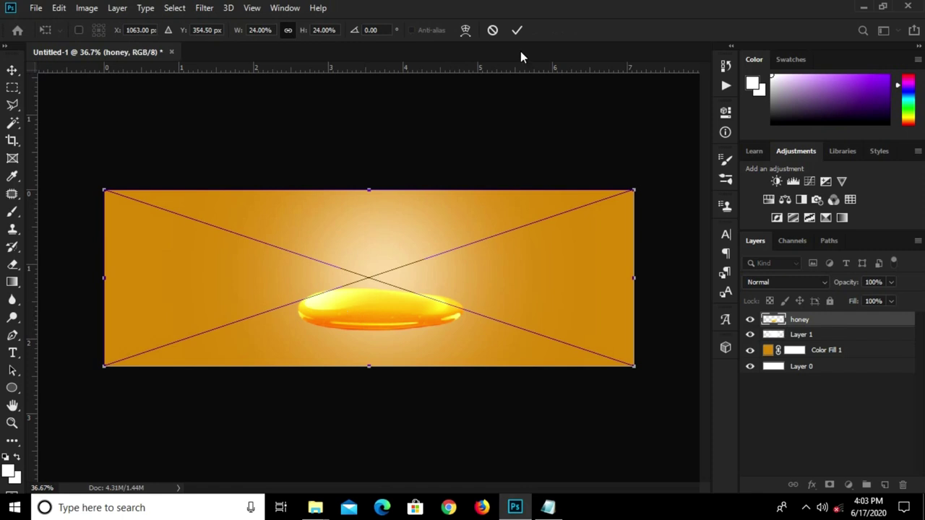
pyautogui.click(517, 31)
# - Convert the honey layer to a smart object and move it to the bottom edge
pyautogui.rightClick(820, 318)
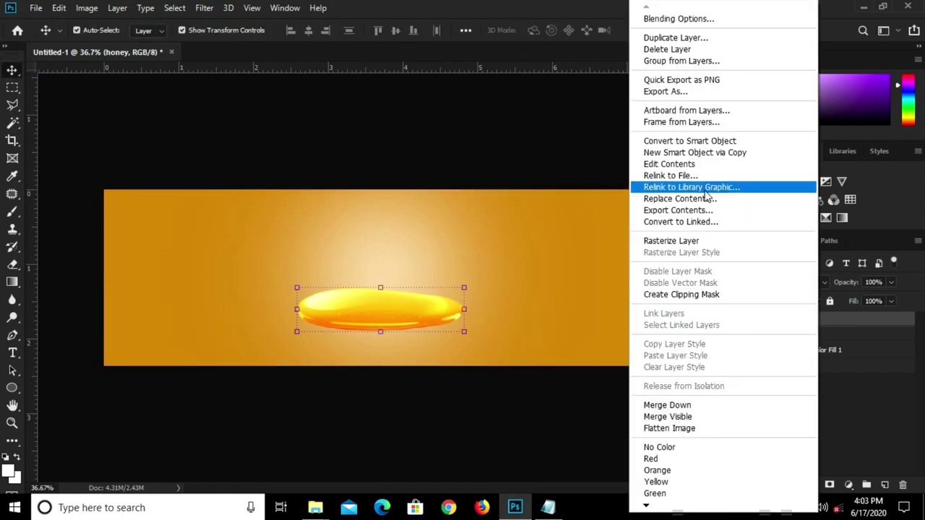
pyautogui.click(681, 140)
pyautogui.moveTo(381, 318); pyautogui.dragTo(382, 352)
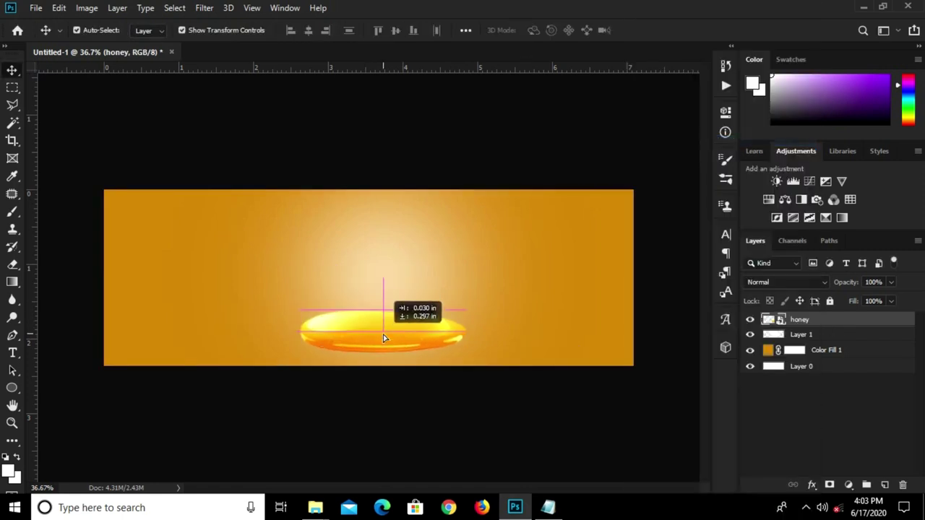
pyautogui.hotkey('ctrl', '+')
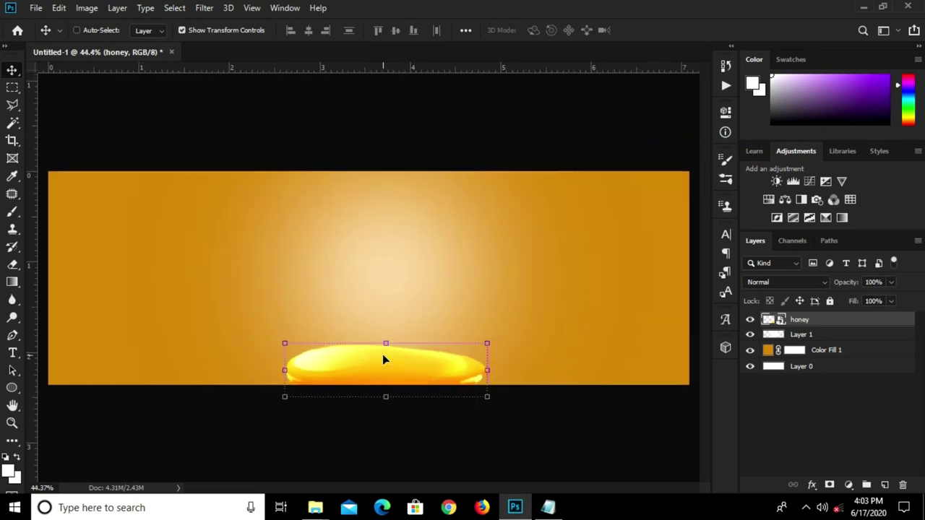
# - Centre the honey puddle horizontally on the canvas and enlarge it slightly
pyautogui.hotkey('ctrl', 'a')
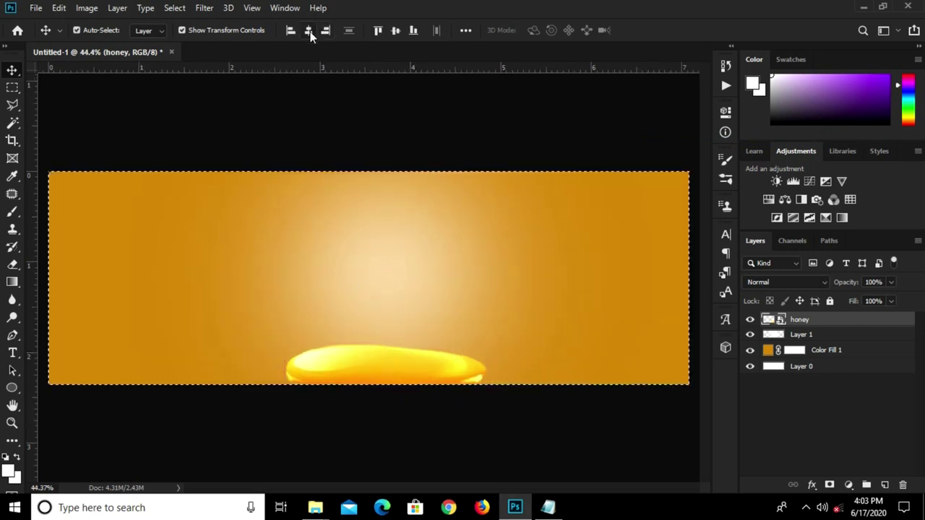
pyautogui.click(309, 31)
pyautogui.hotkey('ctrl', 'd')
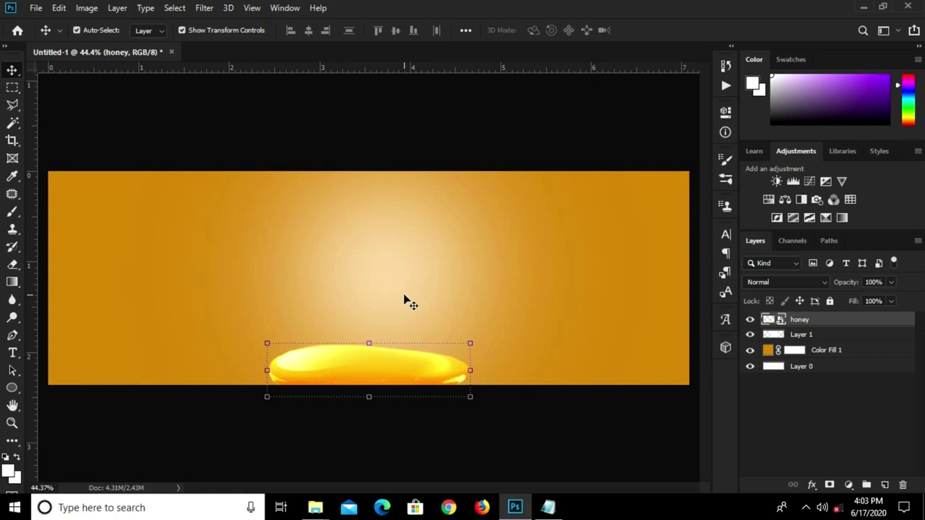
pyautogui.moveTo(470, 344); pyautogui.dragTo(477, 341)
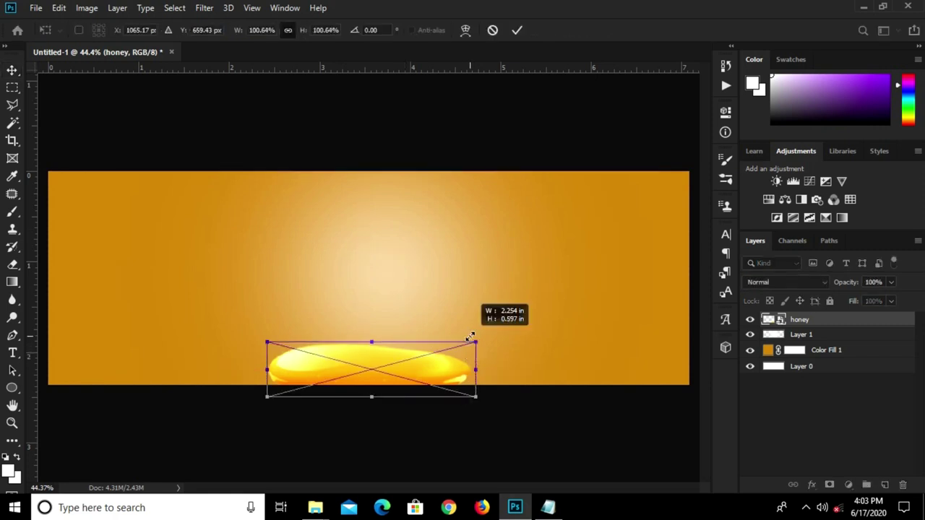
pyautogui.click(519, 30)
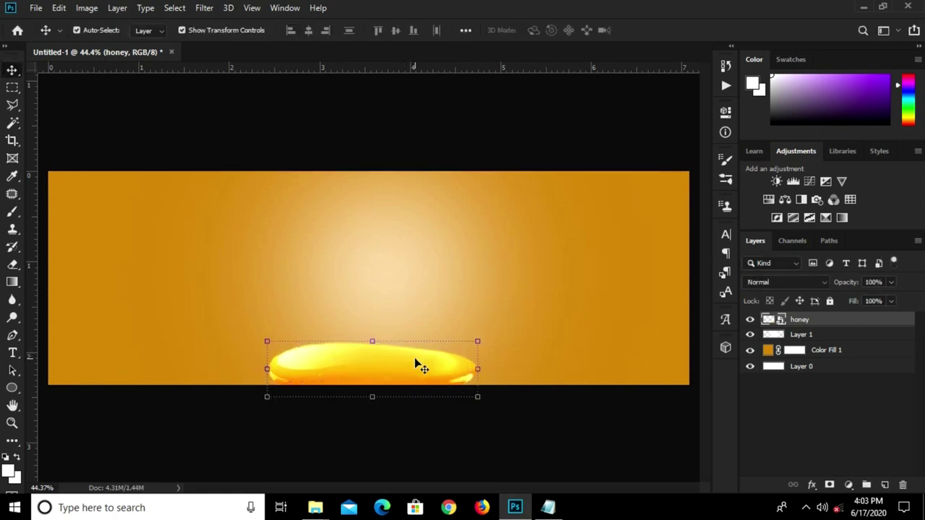
pyautogui.click(35, 8)
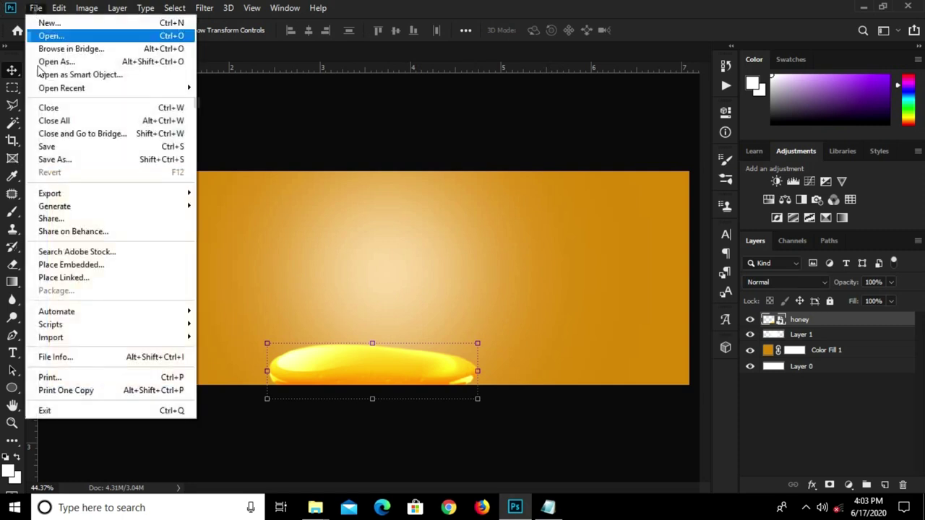
# - Place the df honey dipper image and move it above the honey dish
pyautogui.click(77, 266)
pyautogui.click(174, 134)
pyautogui.click(364, 307)
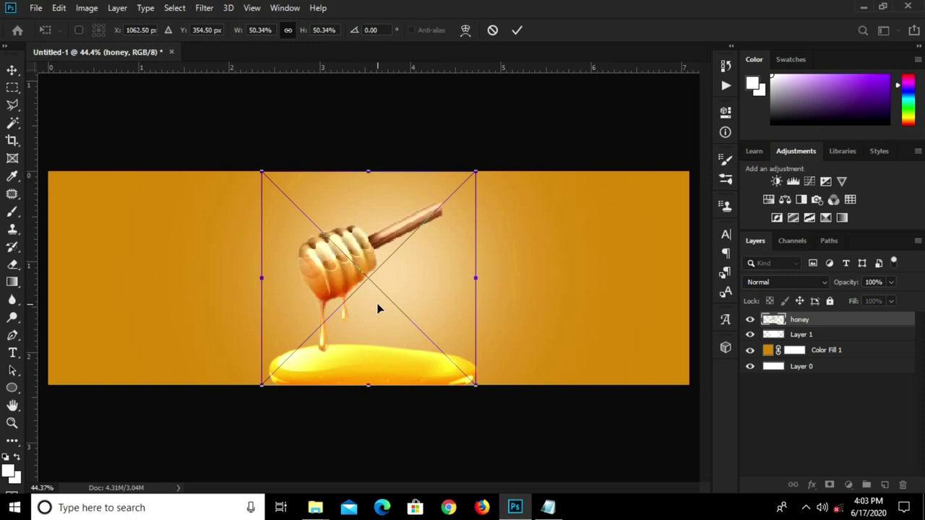
pyautogui.click(515, 29)
pyautogui.scroll(2, 380, 257)
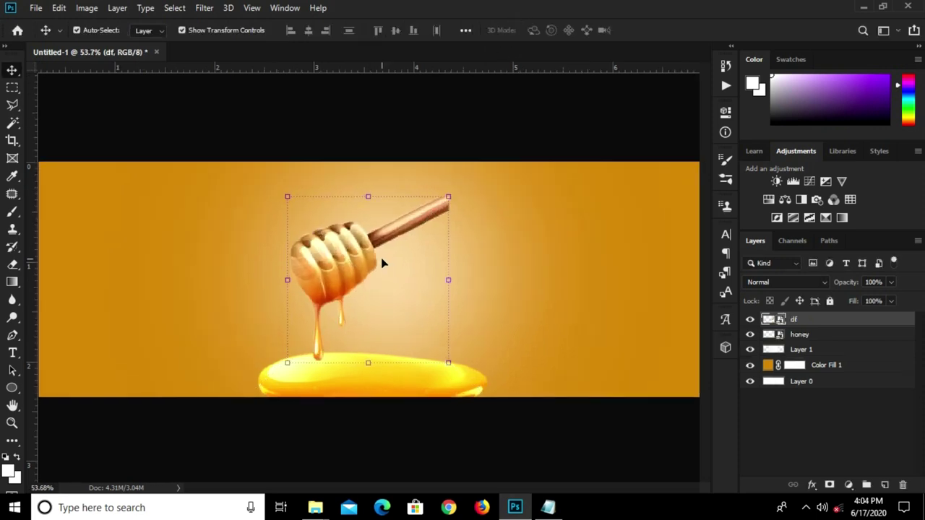
pyautogui.moveTo(332, 269)
pyautogui.mouseDown()
pyautogui.moveTo(395, 237)
pyautogui.moveTo(389, 255)
pyautogui.mouseUp()
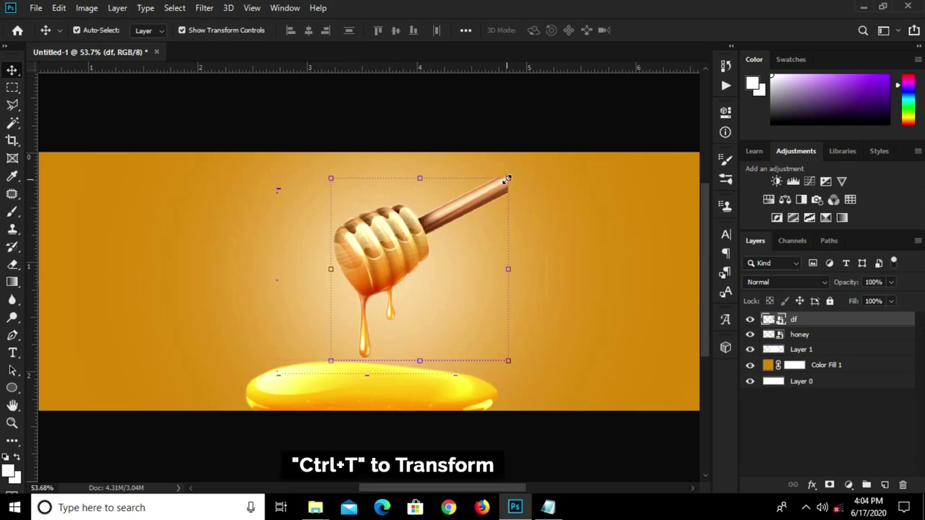
# - Scale the honey dipper image down
pyautogui.hotkey('ctrl', 't')
pyautogui.moveTo(549, 139); pyautogui.dragTo(530, 157)
pyautogui.click(517, 32)
pyautogui.hotkey('ctrl', '0')
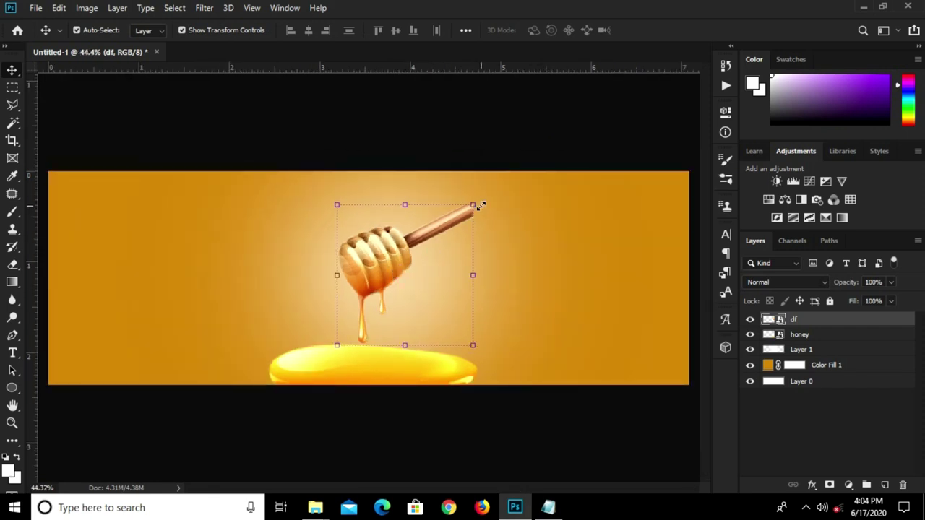
pyautogui.moveTo(474, 206); pyautogui.dragTo(488, 191)
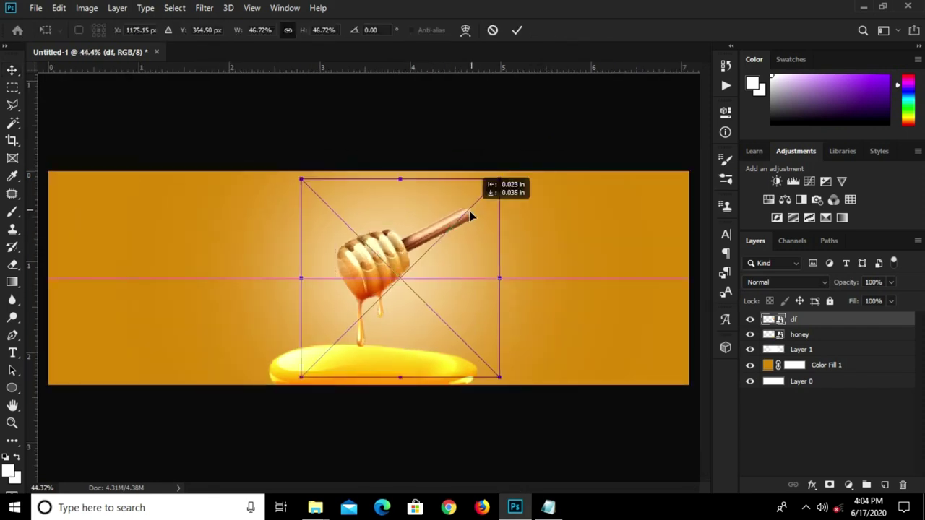
pyautogui.click(517, 29)
# - Convert the dipper to a smart object, shrink it to about 89% and reposition it
pyautogui.rightClick(805, 323)
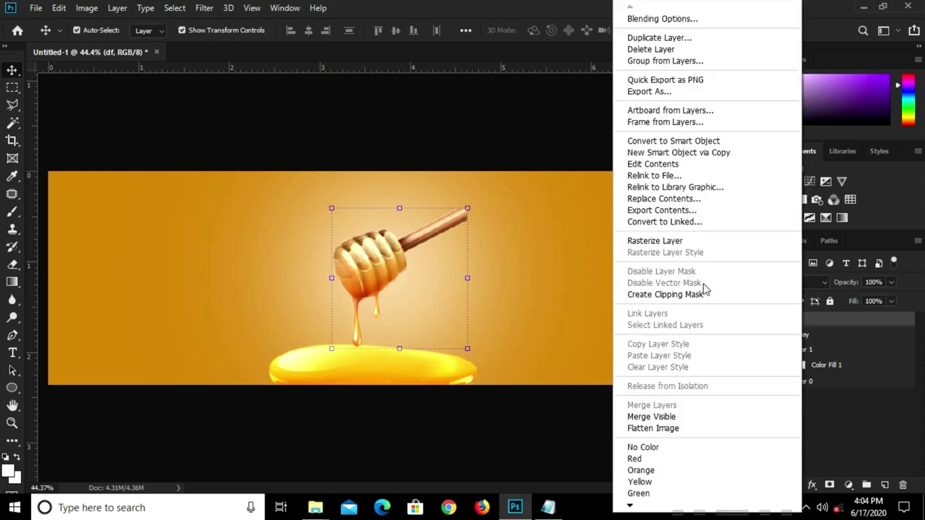
pyautogui.click(633, 144)
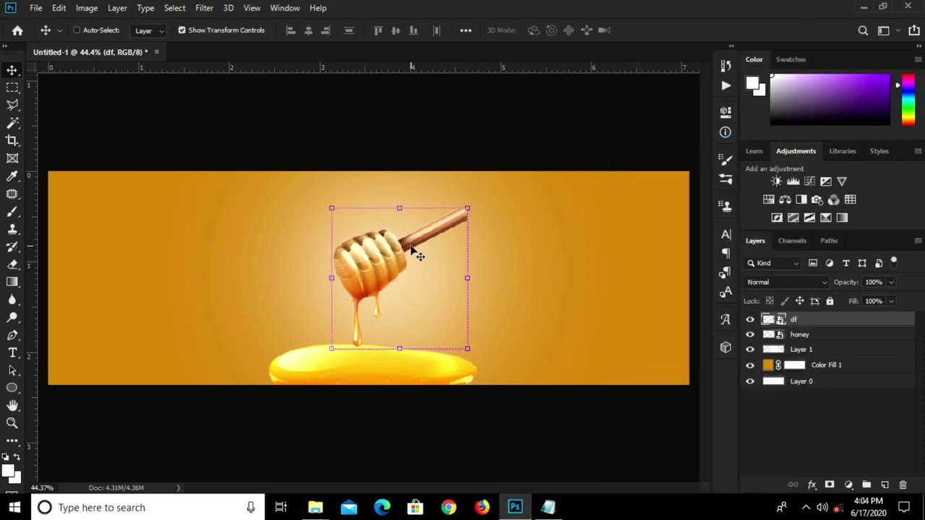
pyautogui.hotkey('ctrl', 't')
pyautogui.moveTo(467, 208); pyautogui.dragTo(453, 224)
pyautogui.moveTo(384, 279); pyautogui.dragTo(393, 261)
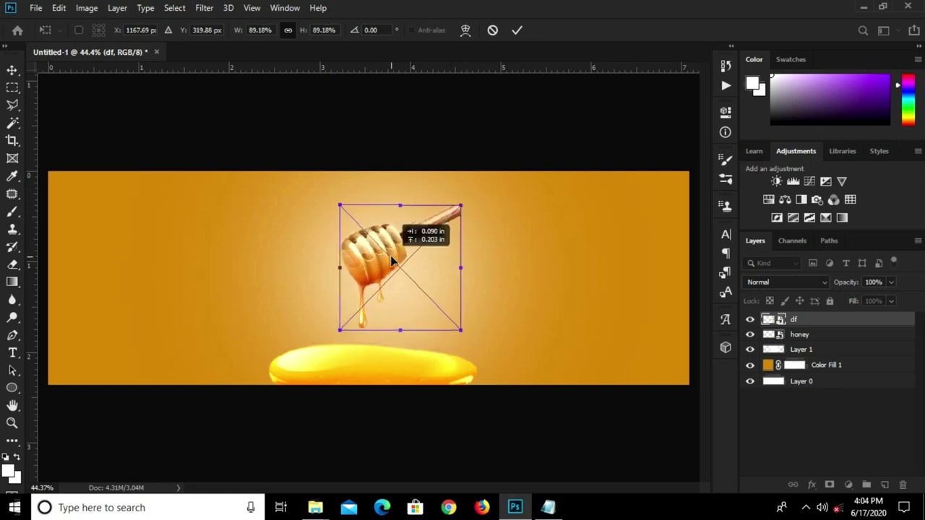
pyautogui.moveTo(392, 261); pyautogui.dragTo(388, 254)
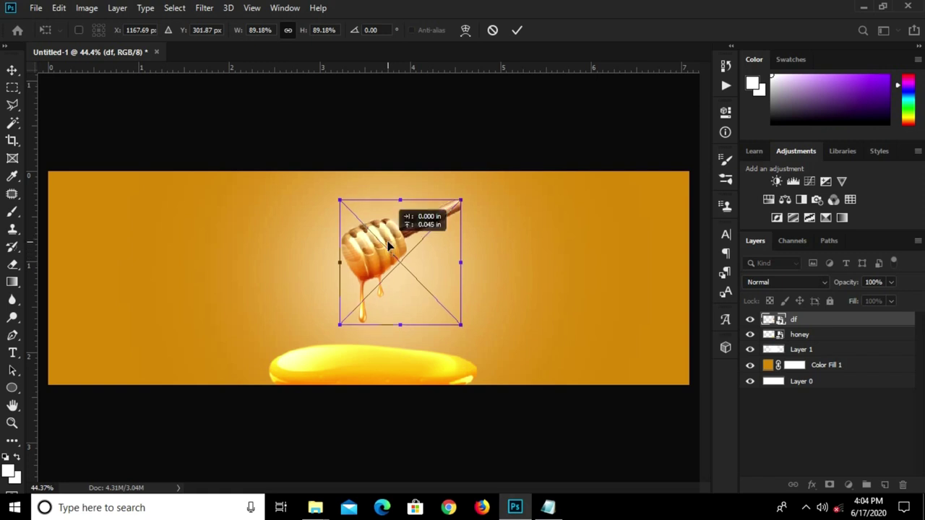
pyautogui.click(517, 30)
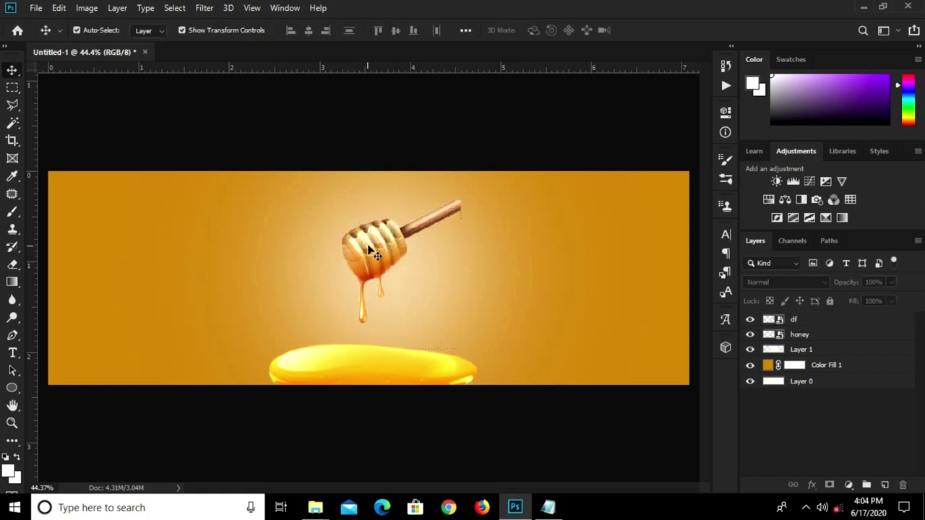
# - Add a layer mask to the df dipper layer and set up a black brush
pyautogui.click(871, 318)
pyautogui.click(829, 485)
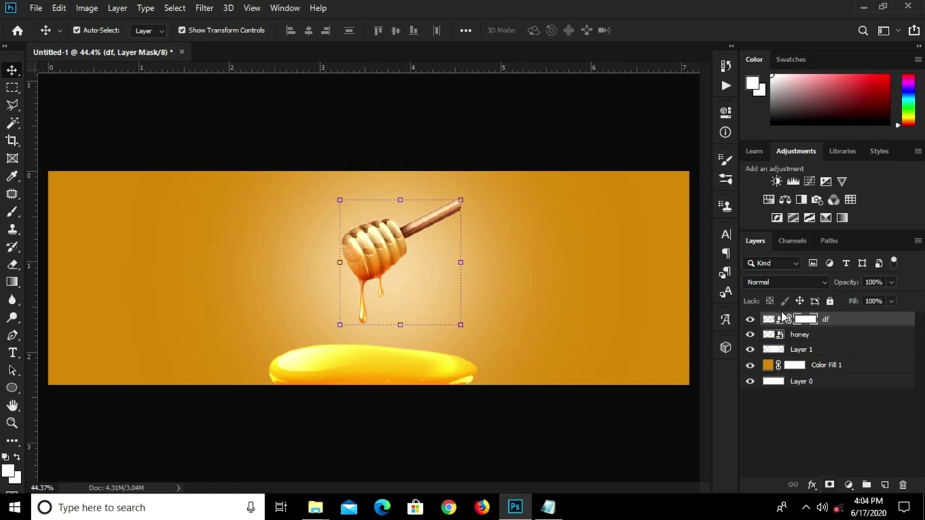
pyautogui.rightClick(12, 212)
pyautogui.click(68, 212)
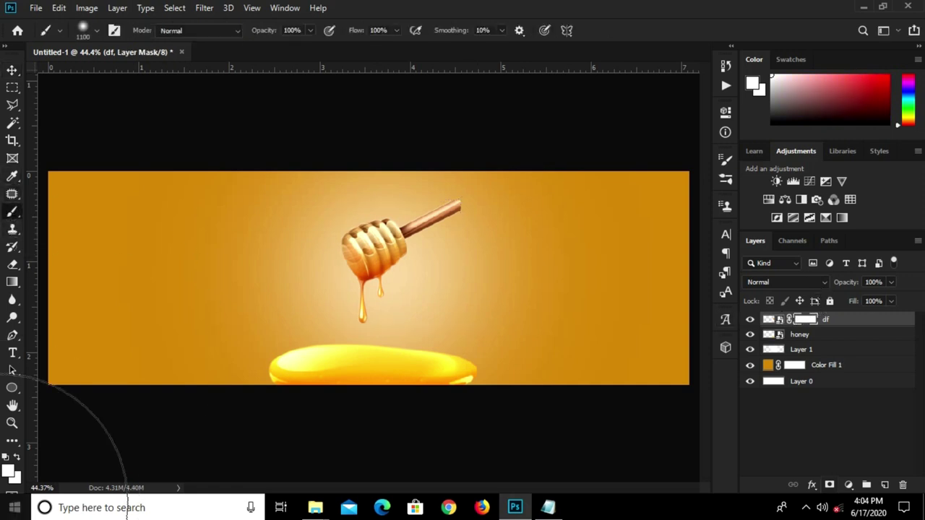
pyautogui.click(8, 471)
pyautogui.moveTo(452, 318); pyautogui.dragTo(387, 373)
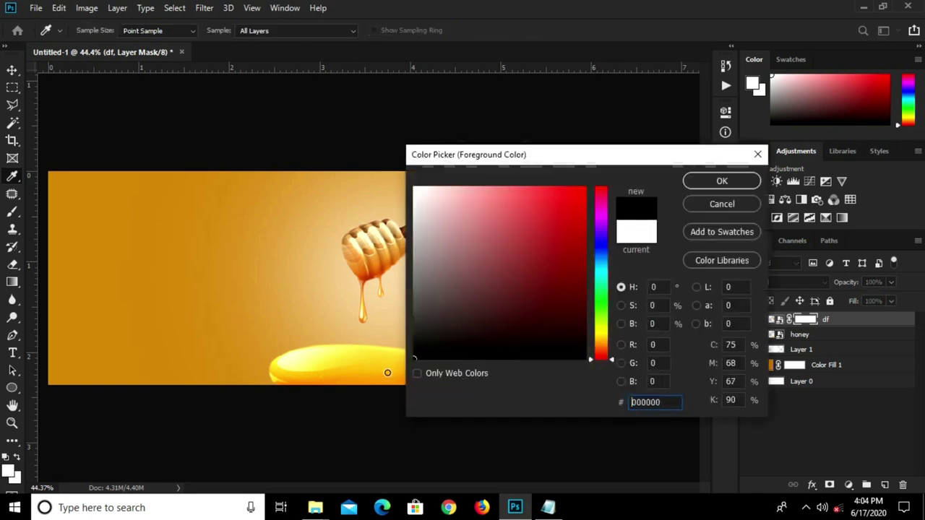
pyautogui.click(692, 185)
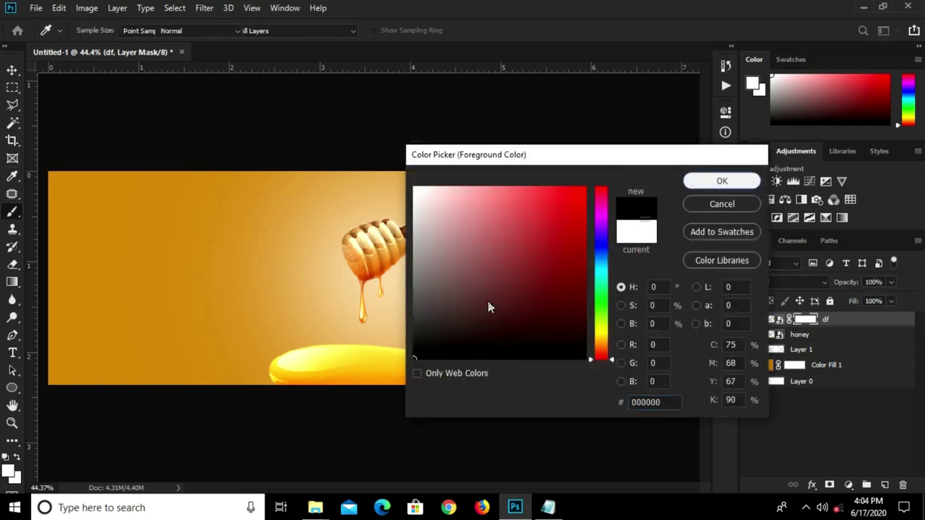
# - Paint the mask with a 250 px brush to fade out the stick's end
pyautogui.press('[')
pyautogui.press('[')
pyautogui.press('[')
pyautogui.press('[')
pyautogui.press('[')
pyautogui.press('[')
pyautogui.press('[')
pyautogui.press('[')
pyautogui.scroll(2, 471, 190)
pyautogui.scroll(1, 471, 189)
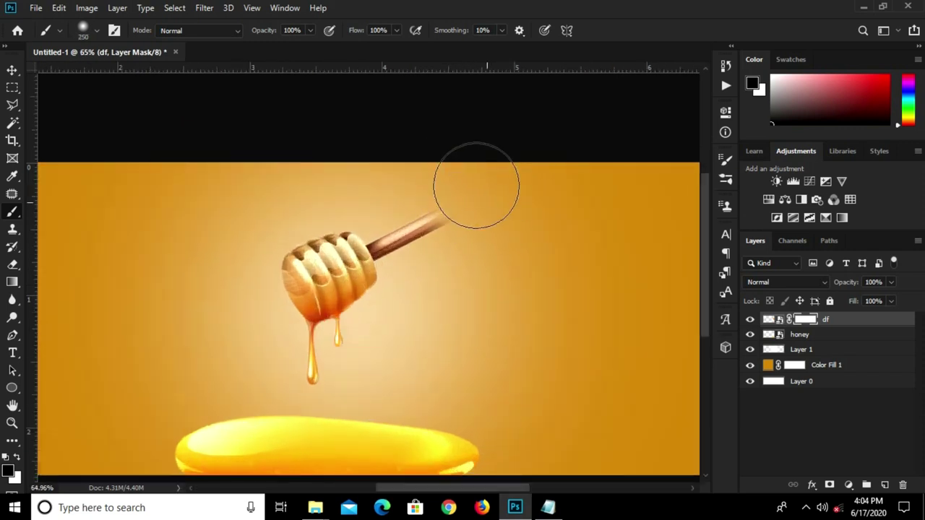
pyautogui.moveTo(474, 186); pyautogui.dragTo(466, 181)
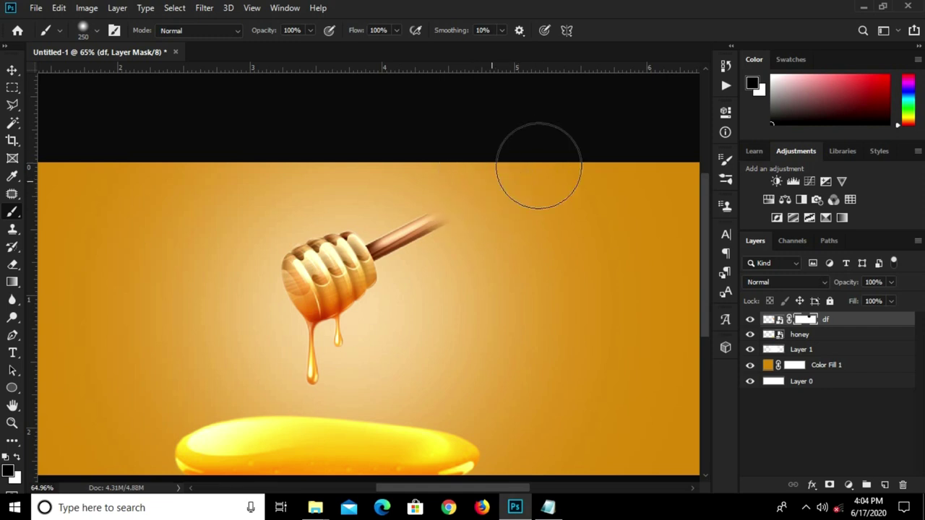
pyautogui.scroll(-6, 528, 152)
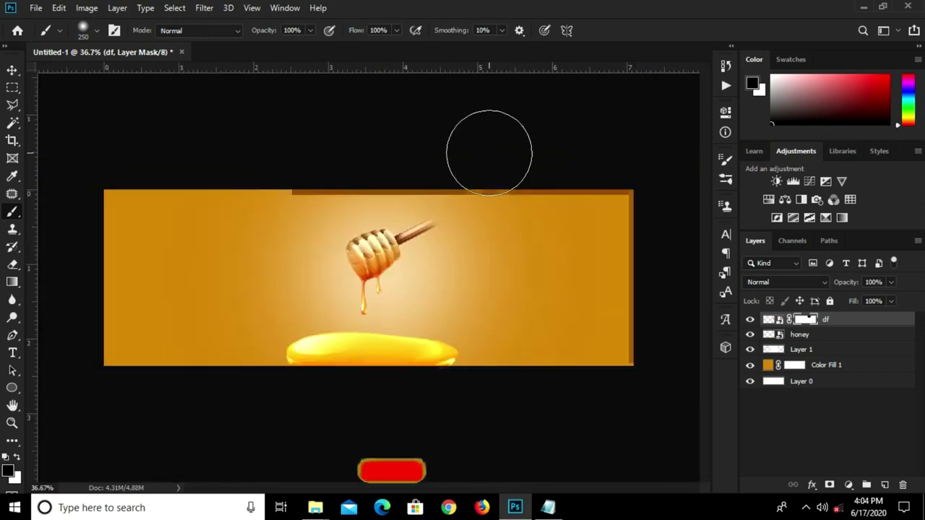
pyautogui.press('v')
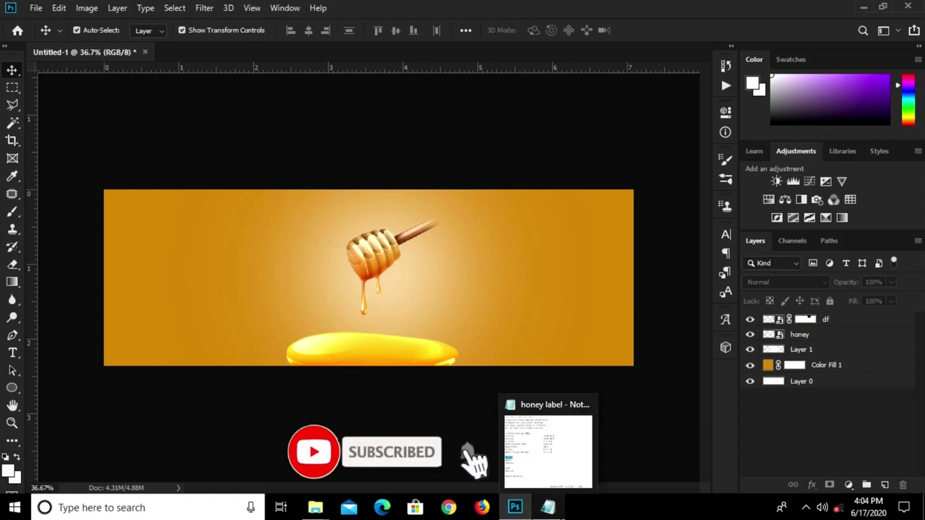
# - Copy the word 'Honey' from the label notes
pyautogui.click(547, 442)
pyautogui.moveTo(408, 319); pyautogui.dragTo(369, 319)
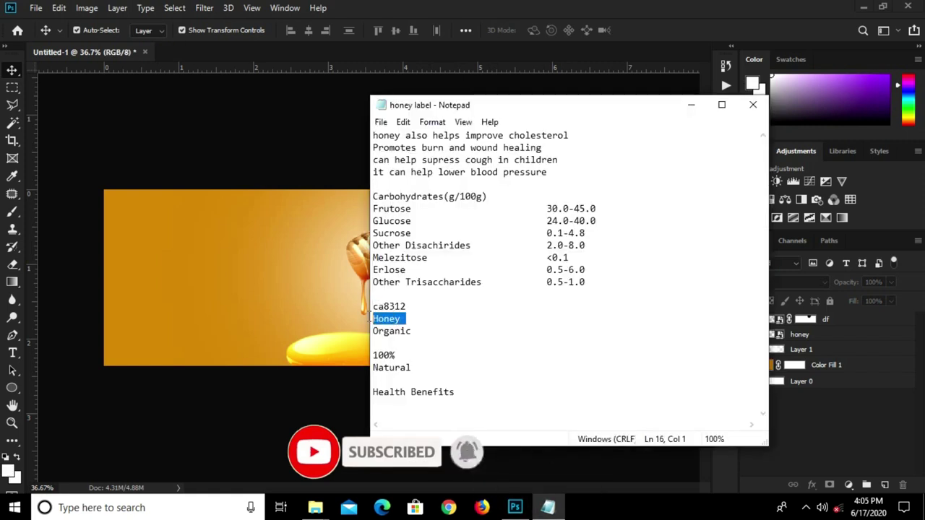
pyautogui.rightClick(399, 317)
pyautogui.click(419, 149)
pyautogui.click(192, 281)
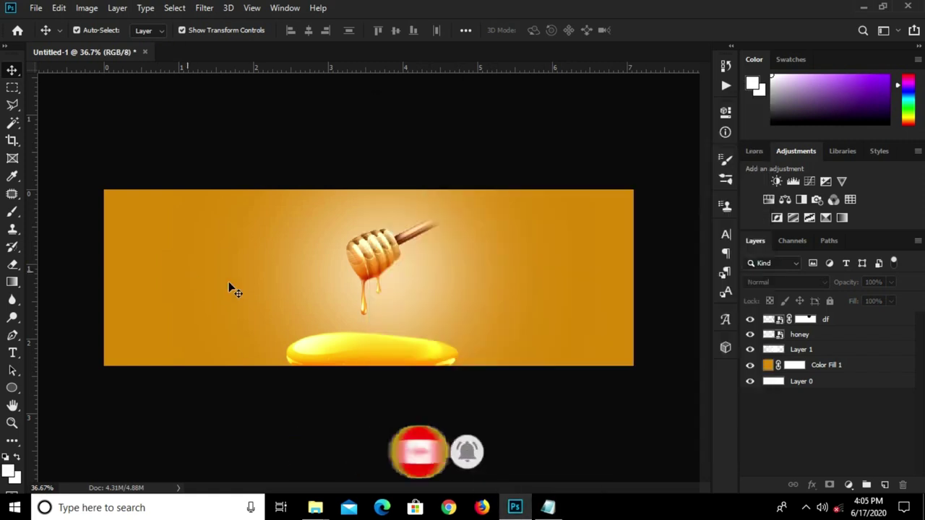
pyautogui.click(12, 354)
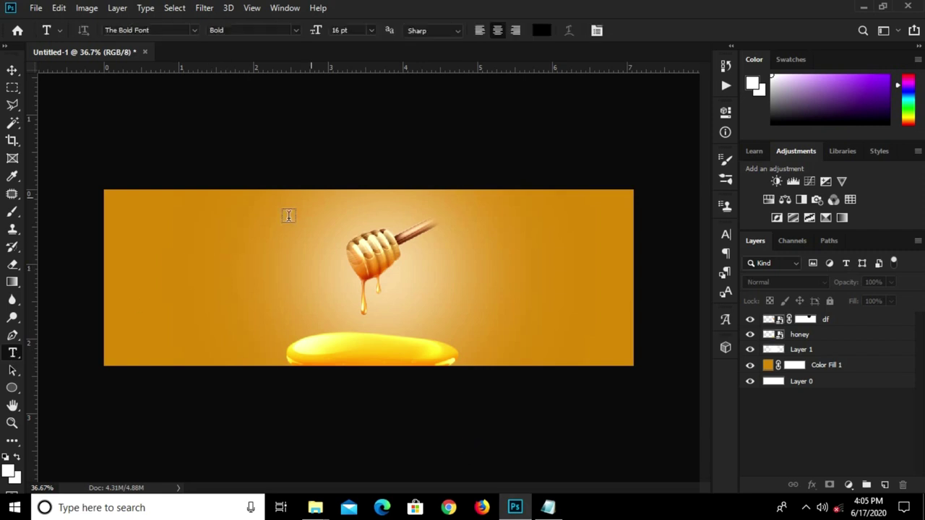
# - Type 'Honey' in black text on the label's left side
pyautogui.click(541, 31)
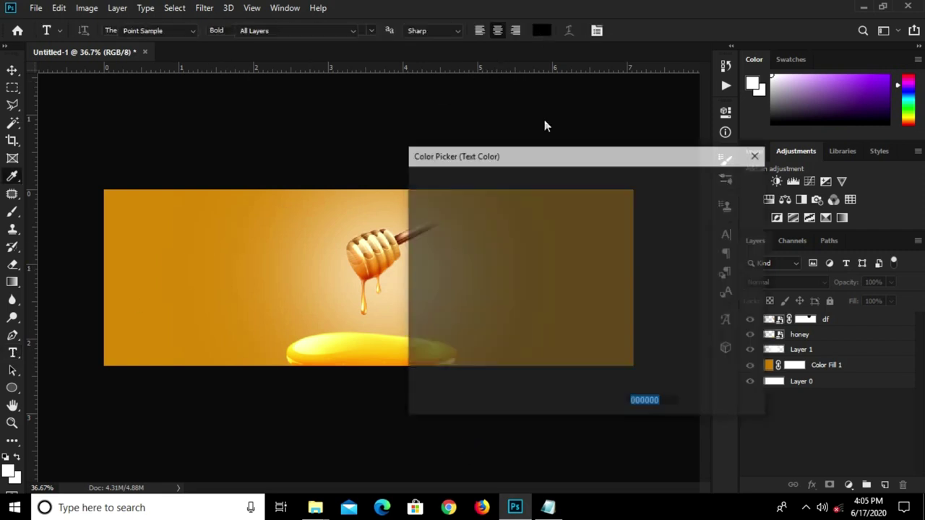
pyautogui.click(721, 181)
pyautogui.click(215, 275)
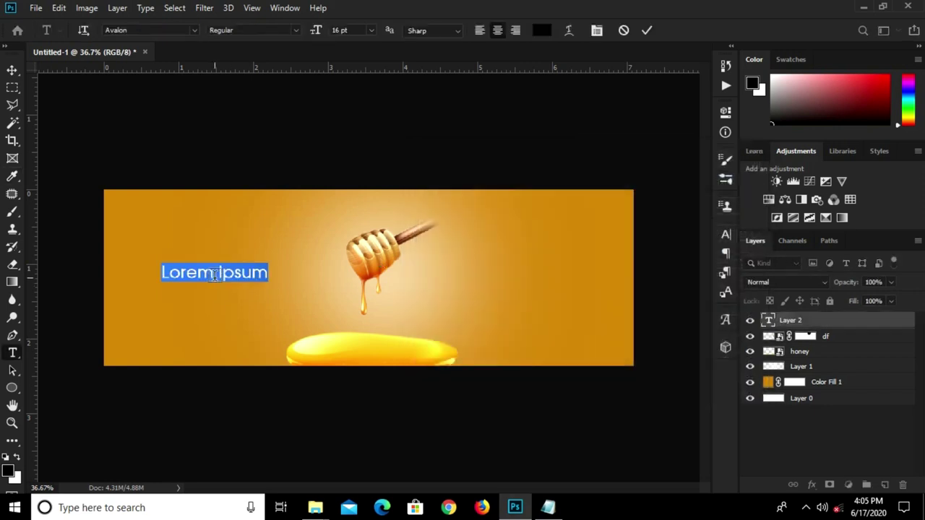
pyautogui.hotkey('ctrl', '+')
pyautogui.write('Honey')
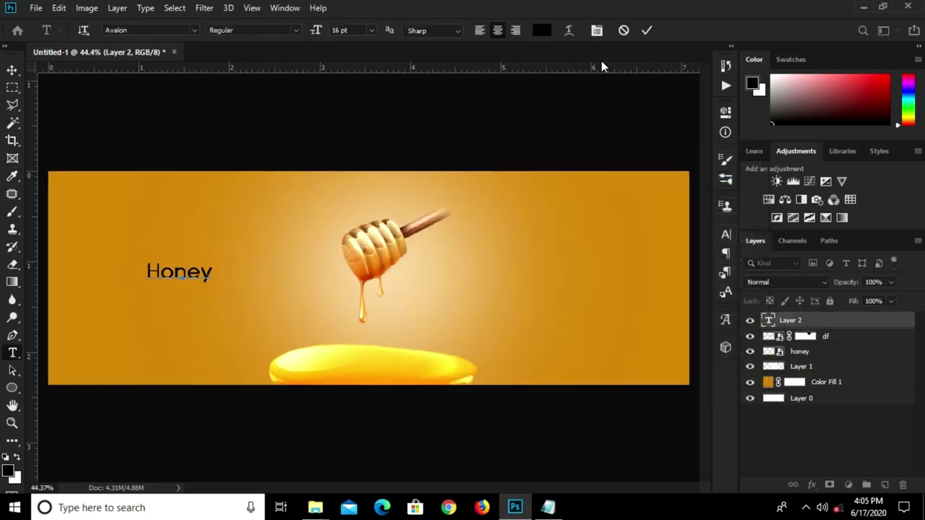
pyautogui.click(646, 30)
# - Set Honey to SmoothiesPERSONALUSEONLY at 90 pt and move it above the honey dish
pyautogui.press('v')
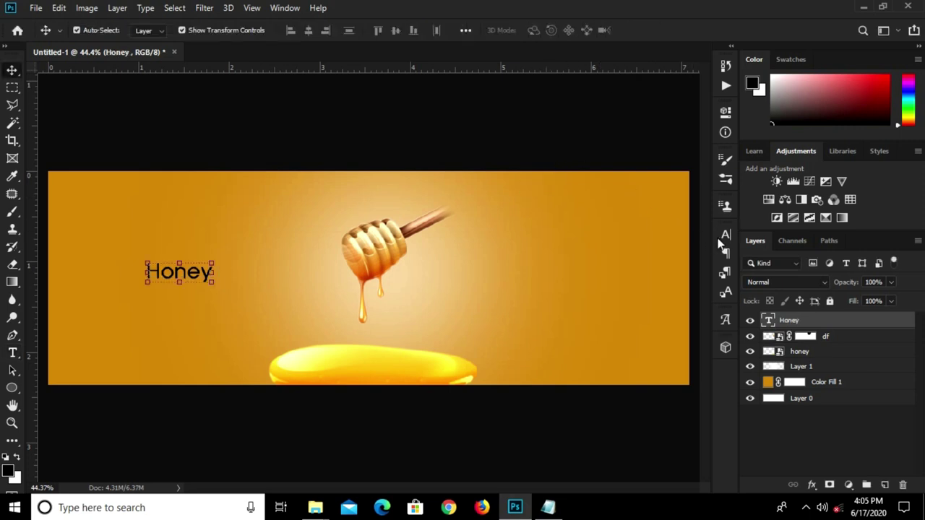
pyautogui.click(726, 234)
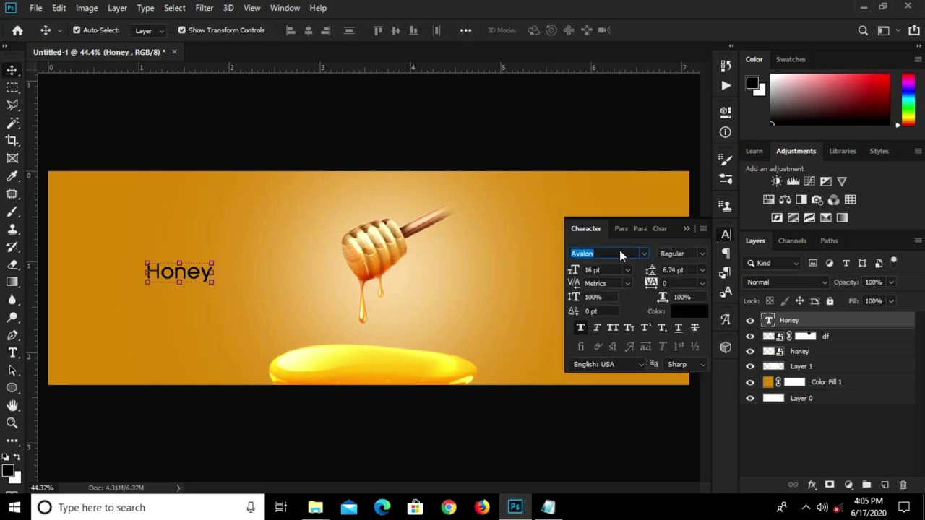
pyautogui.write('smoo')
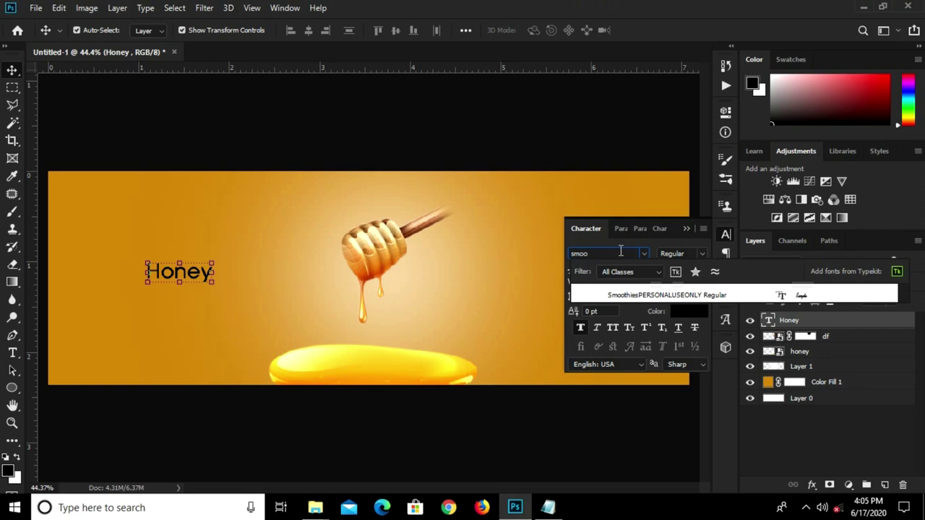
pyautogui.click(636, 296)
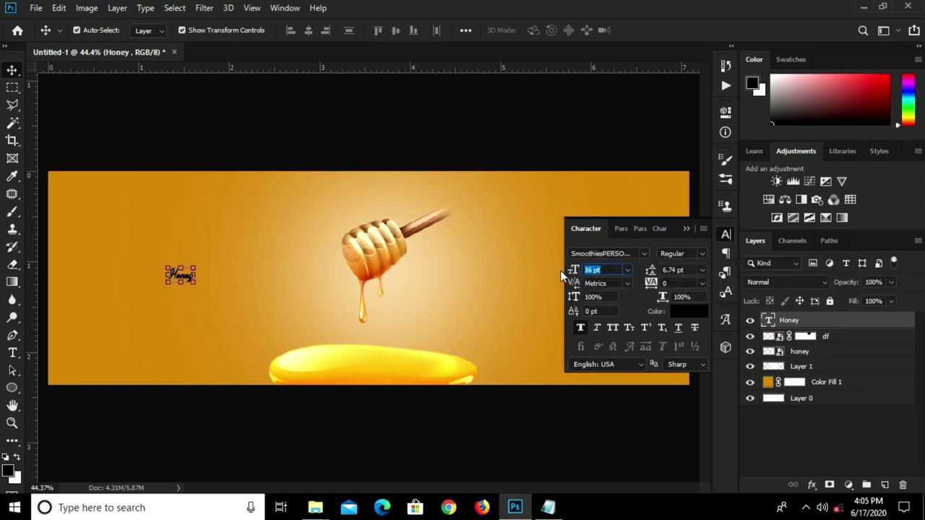
pyautogui.write('90')
pyautogui.press('Return')
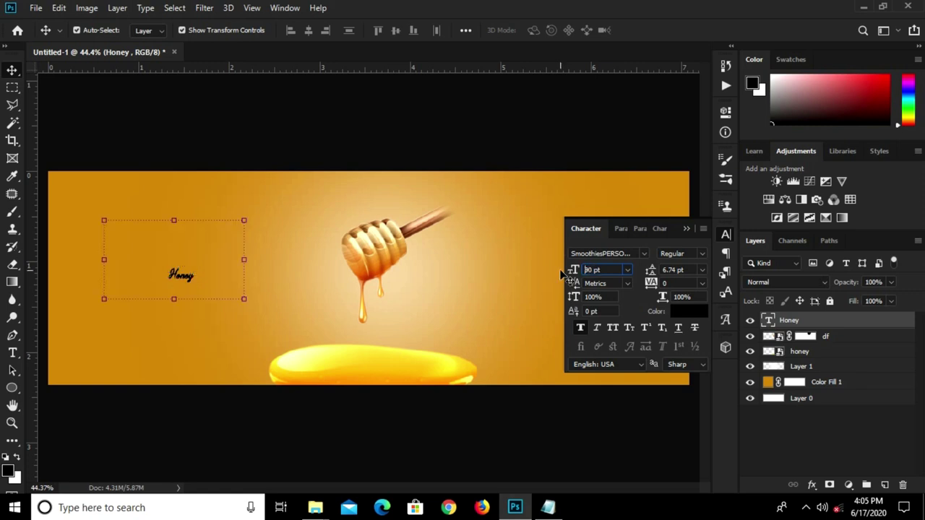
pyautogui.moveTo(196, 268); pyautogui.dragTo(388, 316)
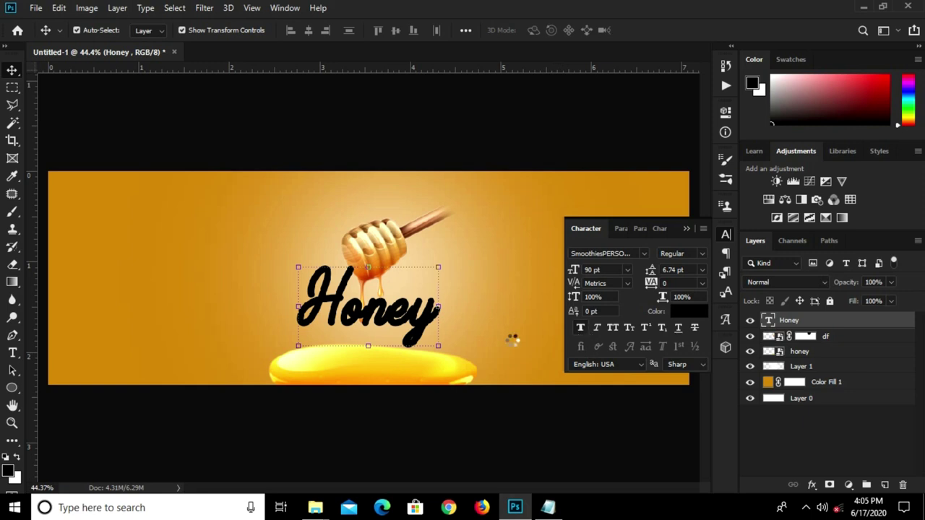
# - Nudge the Honey text slightly and move the honey dipper up and right
pyautogui.moveTo(394, 326)
pyautogui.mouseDown()
pyautogui.moveTo(383, 338)
pyautogui.moveTo(394, 318)
pyautogui.mouseUp()
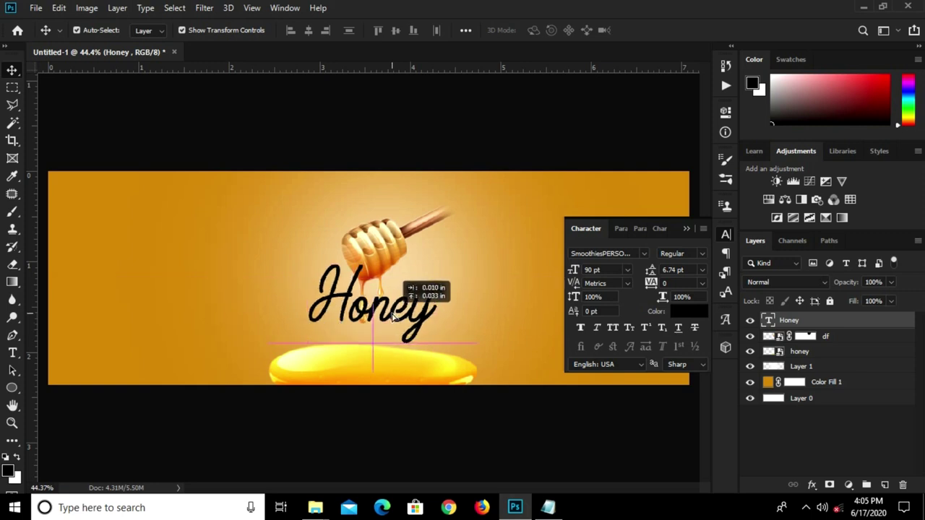
pyautogui.scroll(2, 381, 273)
pyautogui.click(399, 230)
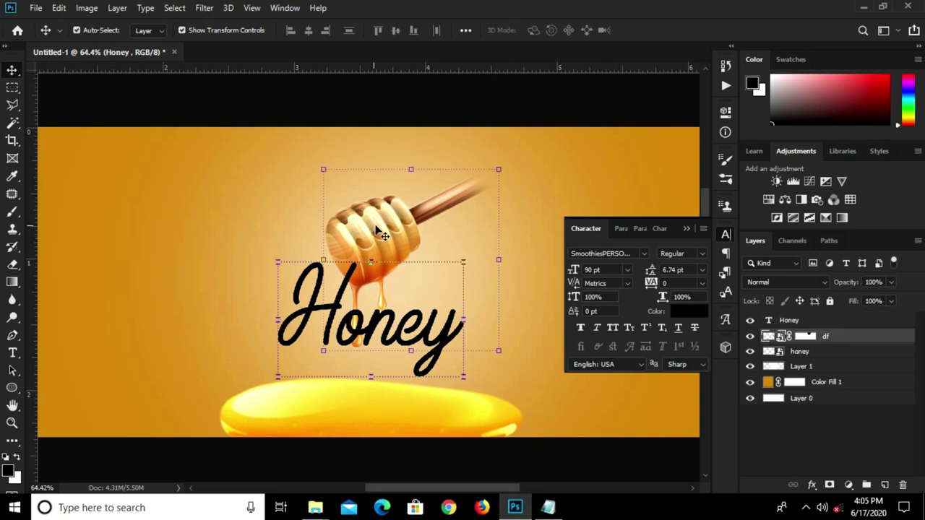
pyautogui.moveTo(398, 232)
pyautogui.mouseDown()
pyautogui.moveTo(389, 228)
pyautogui.moveTo(413, 229)
pyautogui.mouseUp()
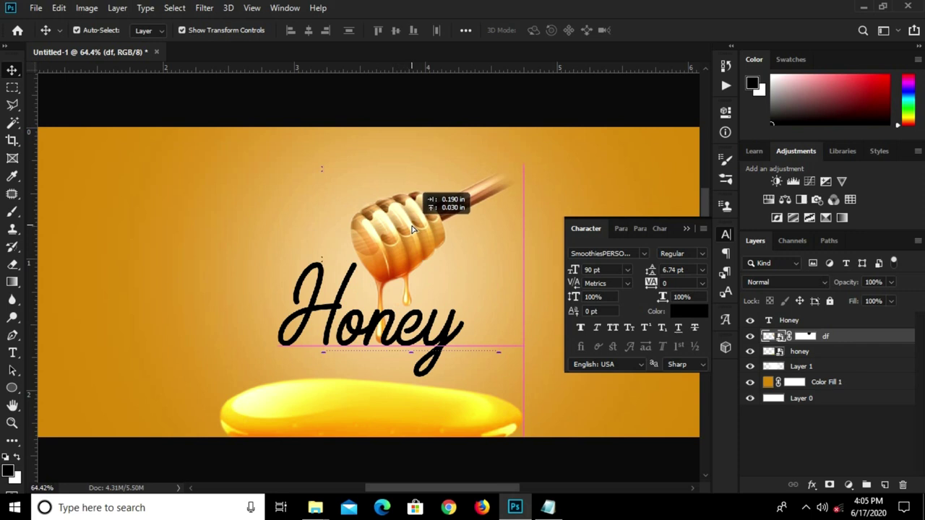
pyautogui.moveTo(412, 230); pyautogui.dragTo(412, 230)
# - Set the Honey text to 85 pt with faux bold off, then begin enlarging it
pyautogui.click(312, 301)
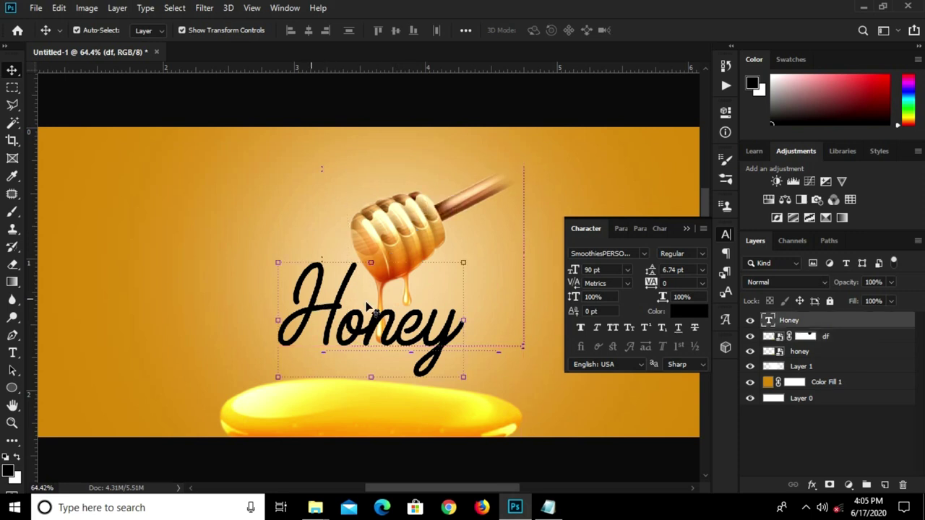
pyautogui.click(580, 328)
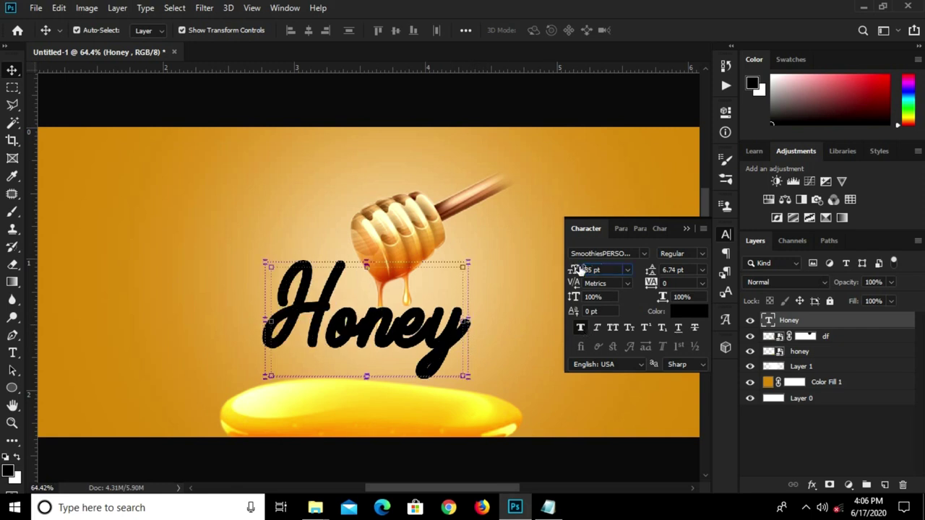
pyautogui.press('Return')
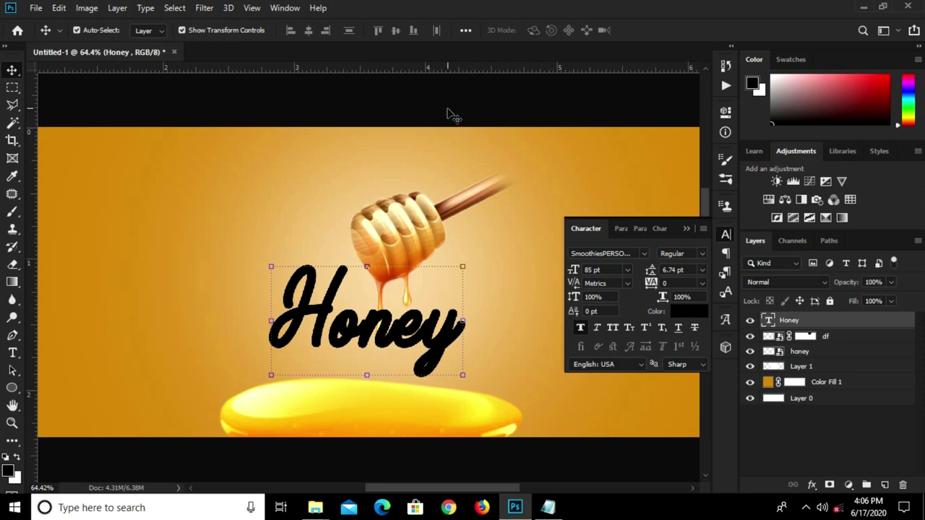
pyautogui.click(328, 325)
pyautogui.scroll(1, 337, 348)
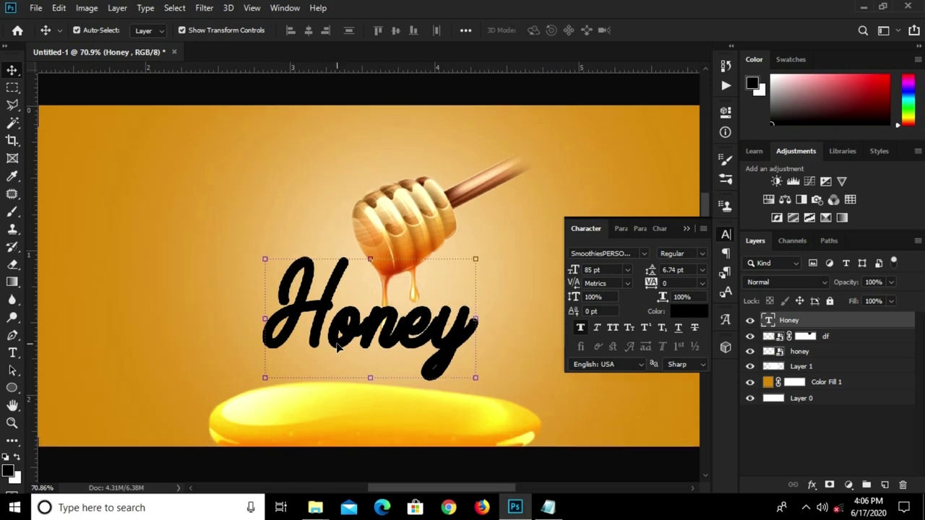
pyautogui.scroll(1, 336, 348)
pyautogui.click(577, 329)
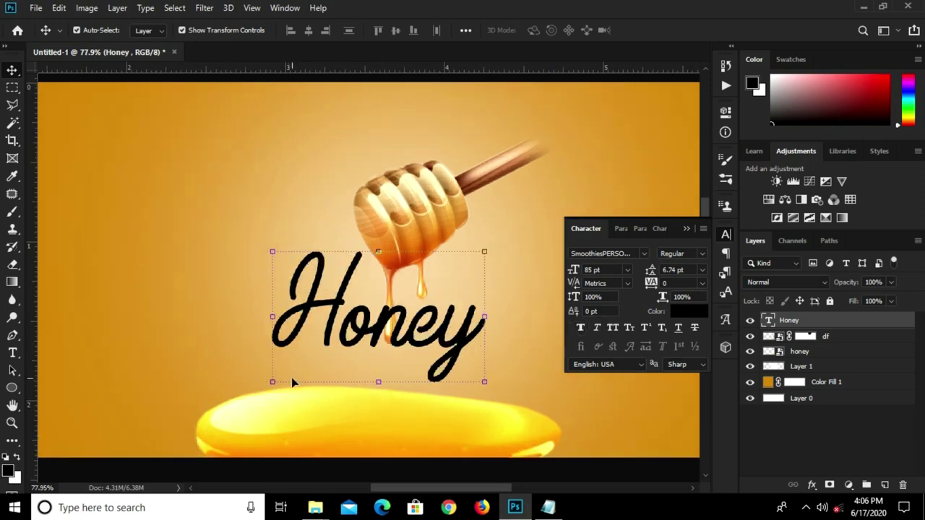
pyautogui.hotkey('ctrl', 't')
pyautogui.moveTo(270, 384); pyautogui.dragTo(255, 395)
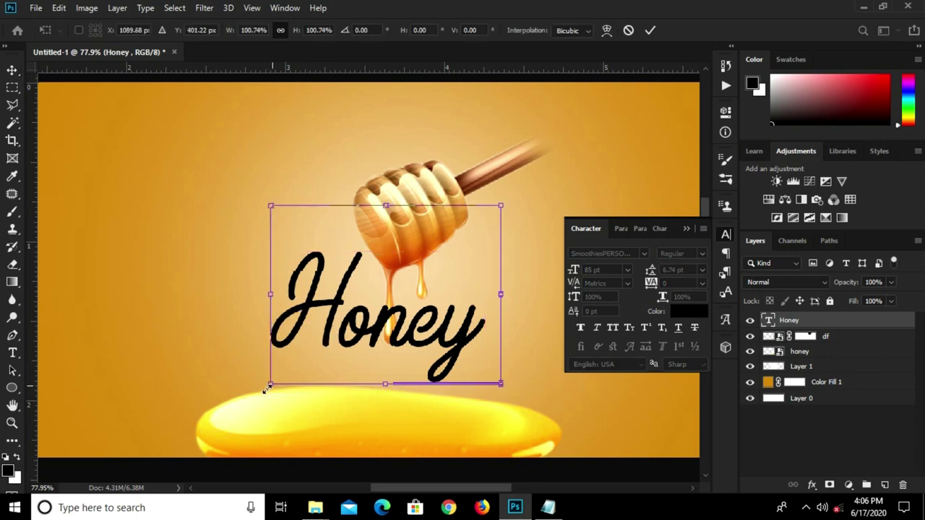
# - Scale the Honey text to about 112% and reposition it above the puddle
pyautogui.moveTo(508, 208); pyautogui.dragTo(511, 194)
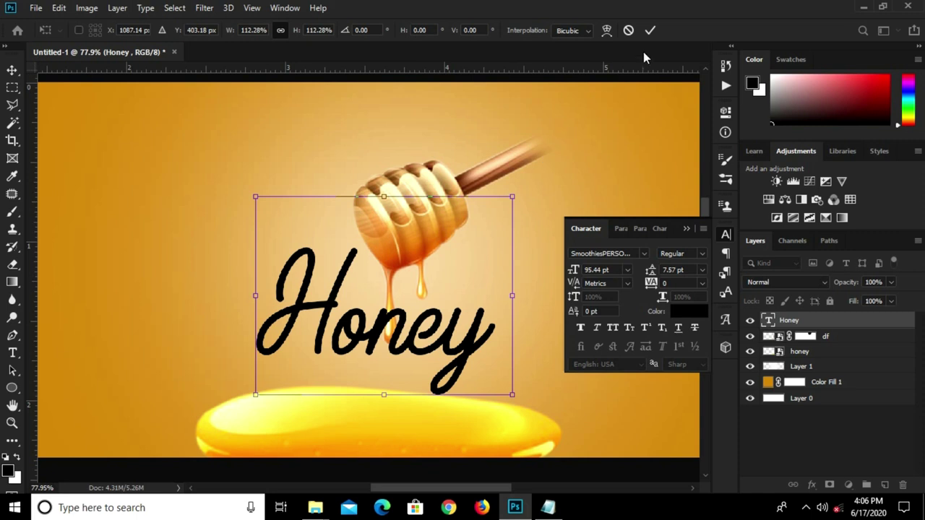
pyautogui.click(650, 30)
pyautogui.click(395, 315)
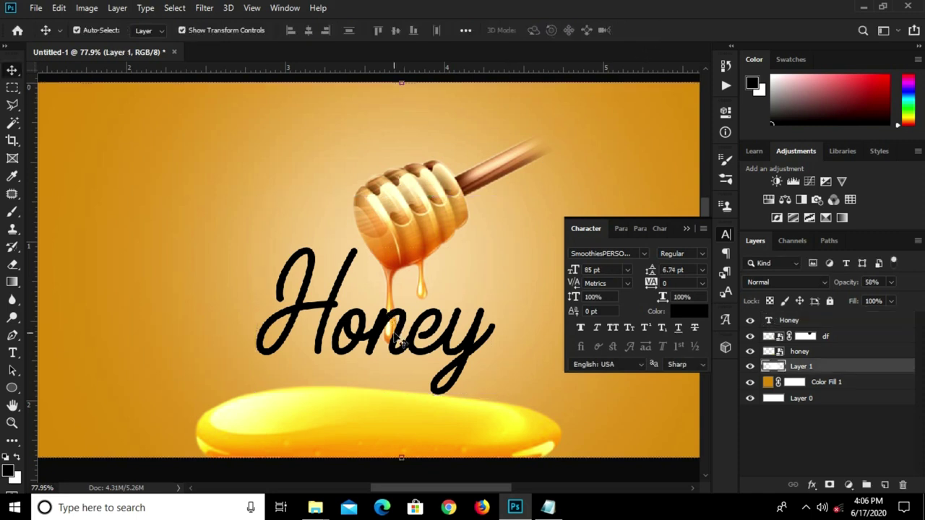
pyautogui.click(403, 344)
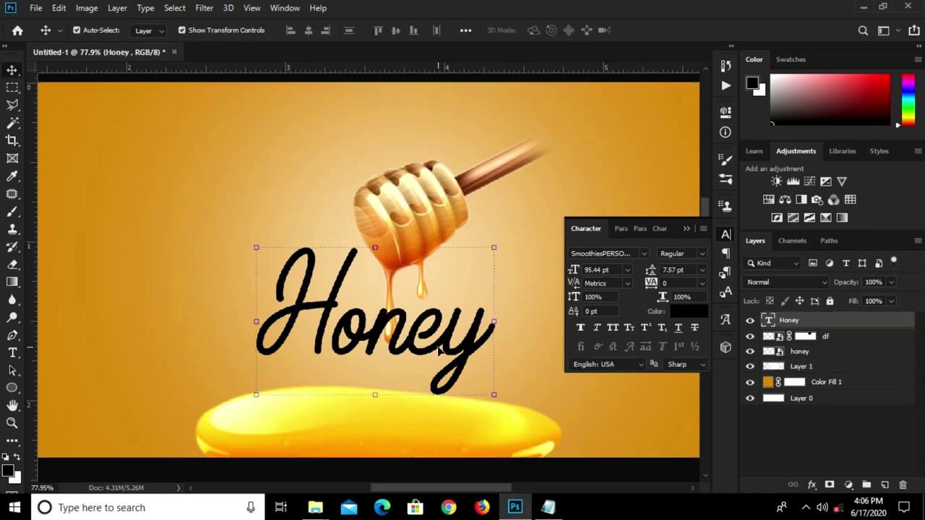
pyautogui.moveTo(439, 349); pyautogui.dragTo(448, 349)
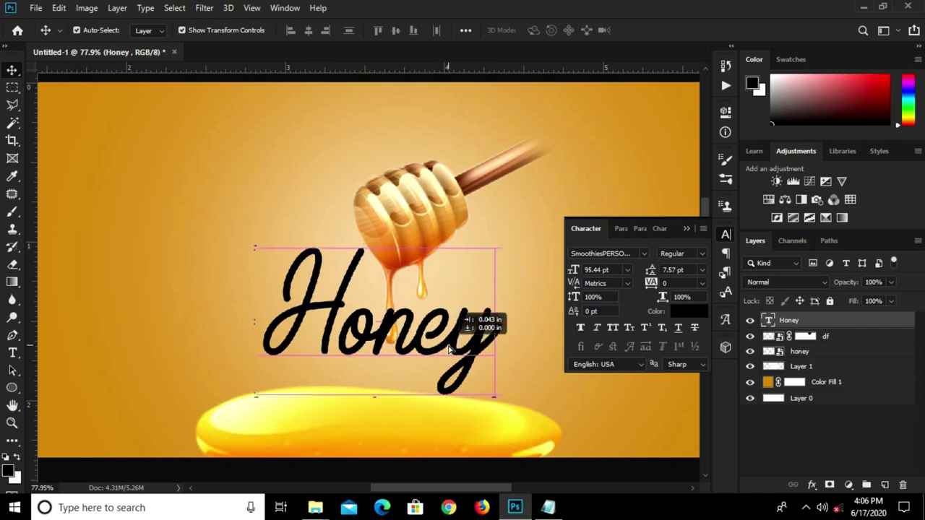
pyautogui.moveTo(448, 349); pyautogui.dragTo(451, 330)
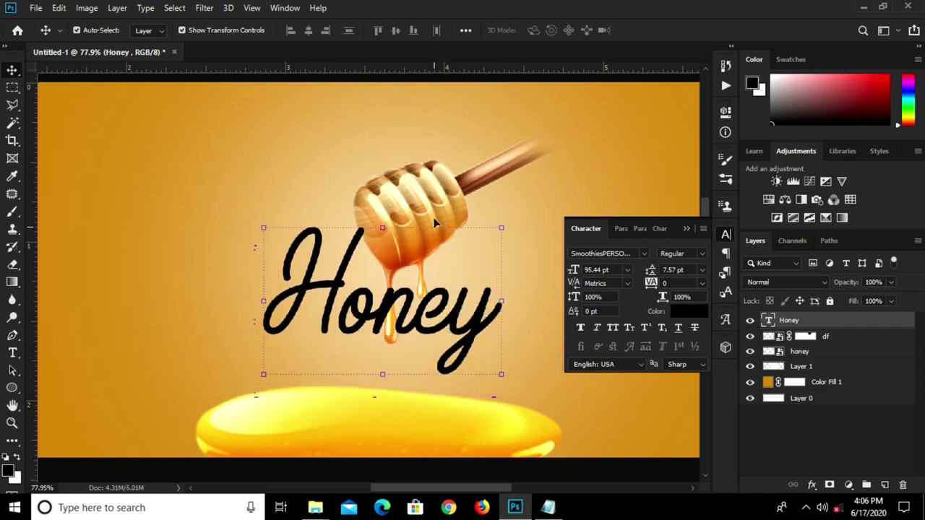
pyautogui.moveTo(413, 322); pyautogui.dragTo(405, 356)
# - Scale the honey dipper to 112.3% and reposition it above the puddle
pyautogui.moveTo(438, 208); pyautogui.dragTo(428, 241)
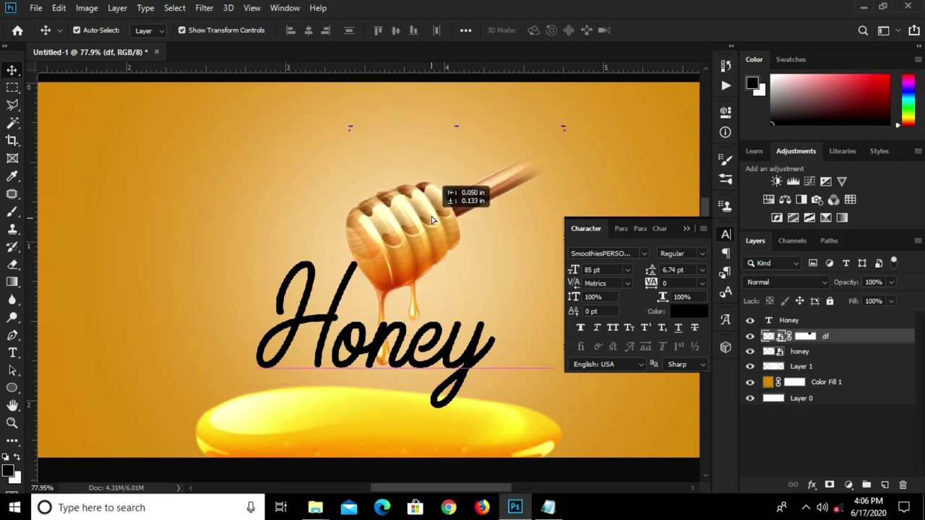
pyautogui.moveTo(427, 242); pyautogui.dragTo(430, 210)
pyautogui.moveTo(342, 357); pyautogui.dragTo(316, 383)
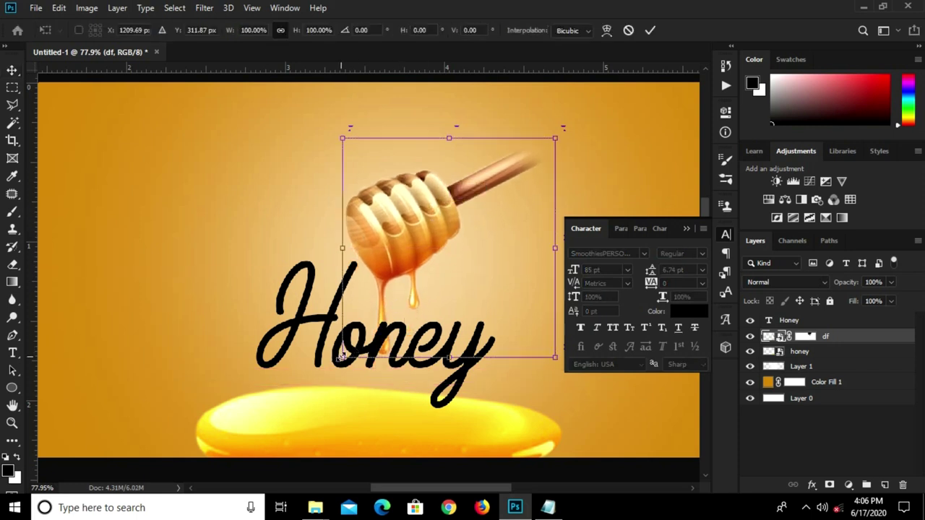
pyautogui.moveTo(416, 248); pyautogui.dragTo(434, 248)
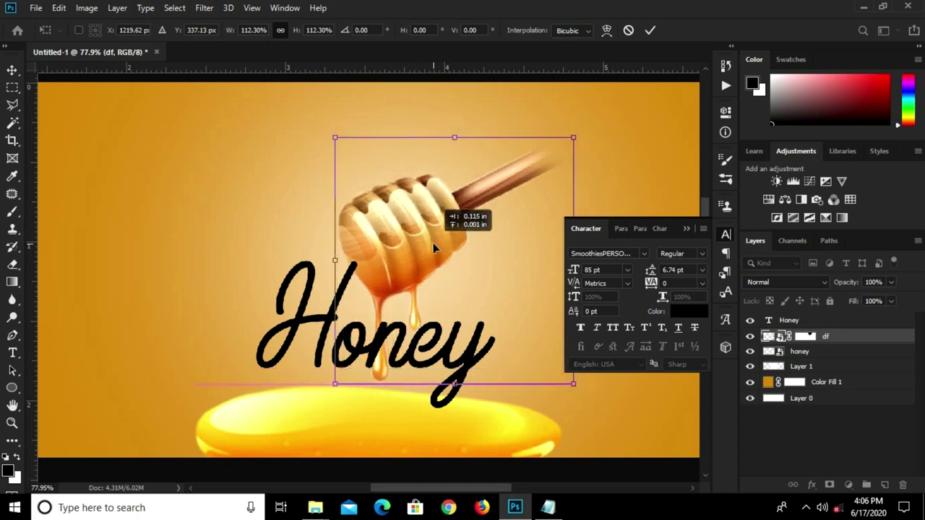
pyautogui.click(650, 32)
pyautogui.click(458, 114)
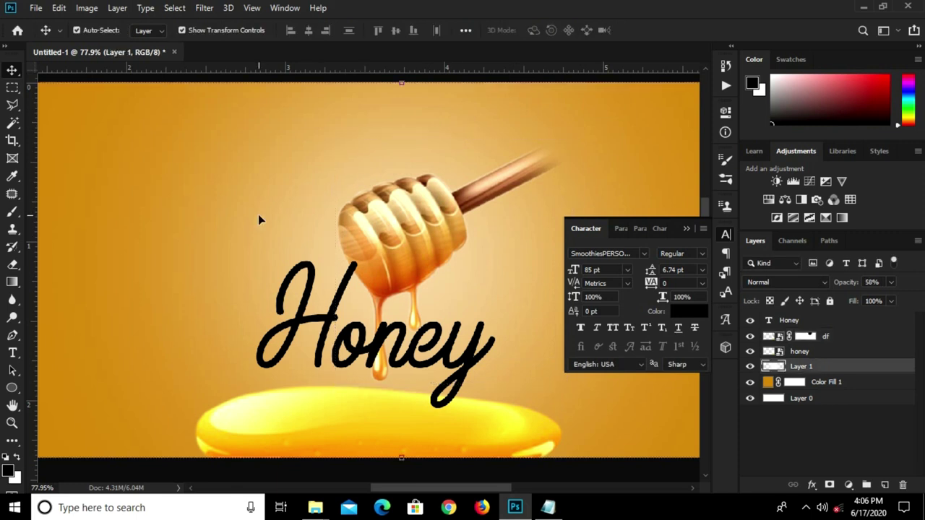
pyautogui.click(323, 337)
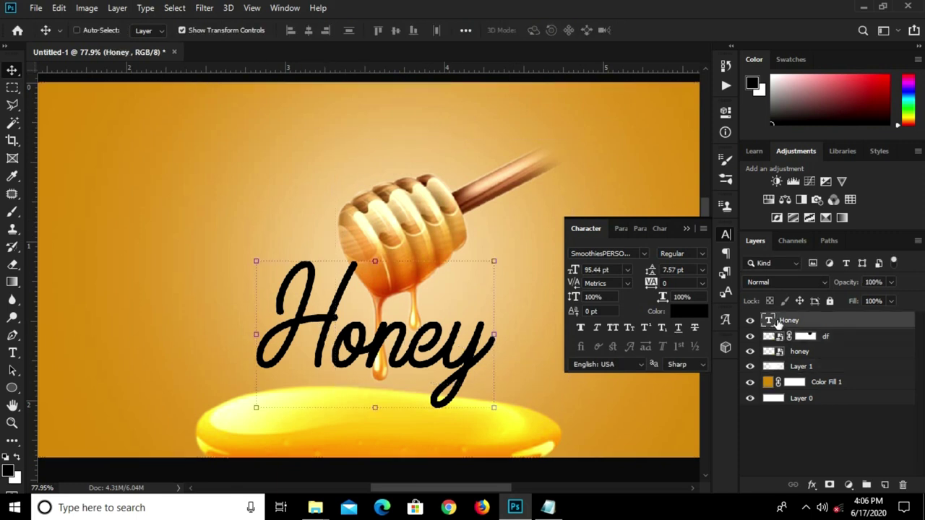
# - Load the Honey lettering as a selection and expand it by 5 px
pyautogui.keyDown('ctrl'); pyautogui.click(766, 319); pyautogui.keyUp('ctrl')
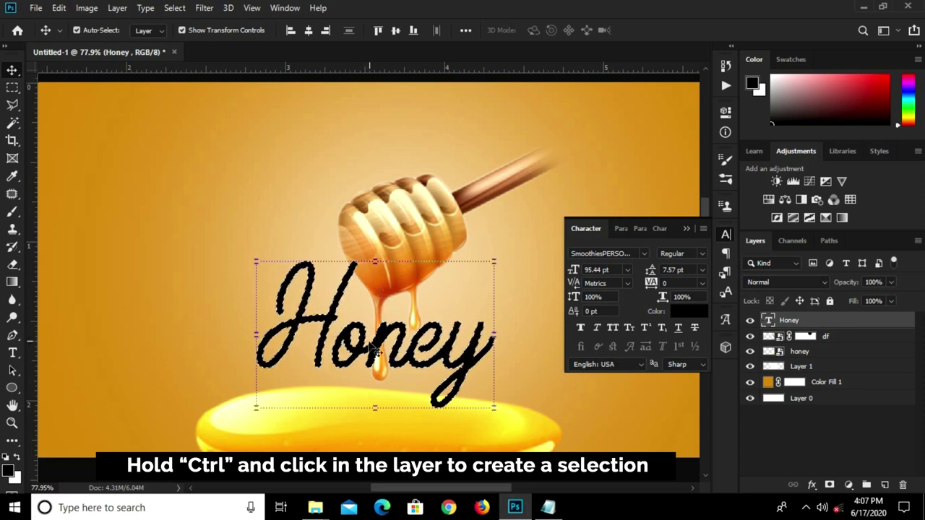
pyautogui.click(174, 8)
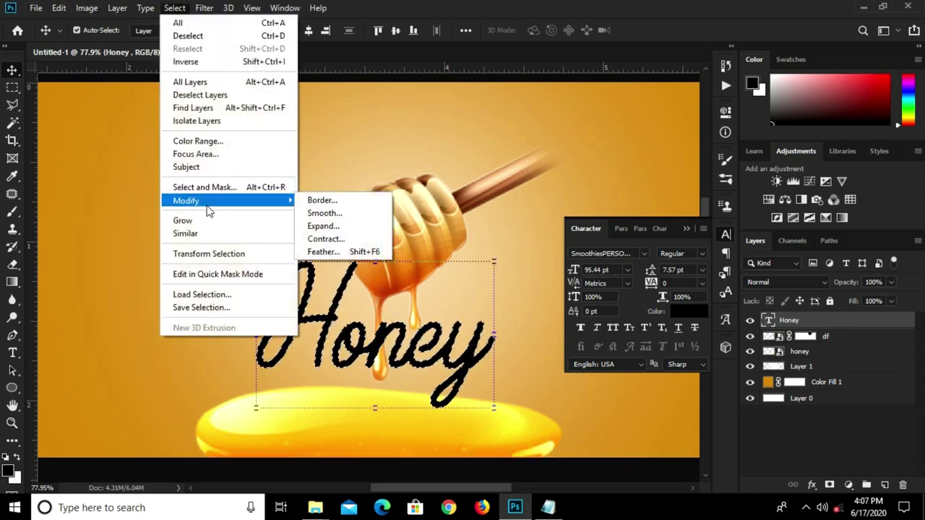
pyautogui.click(339, 226)
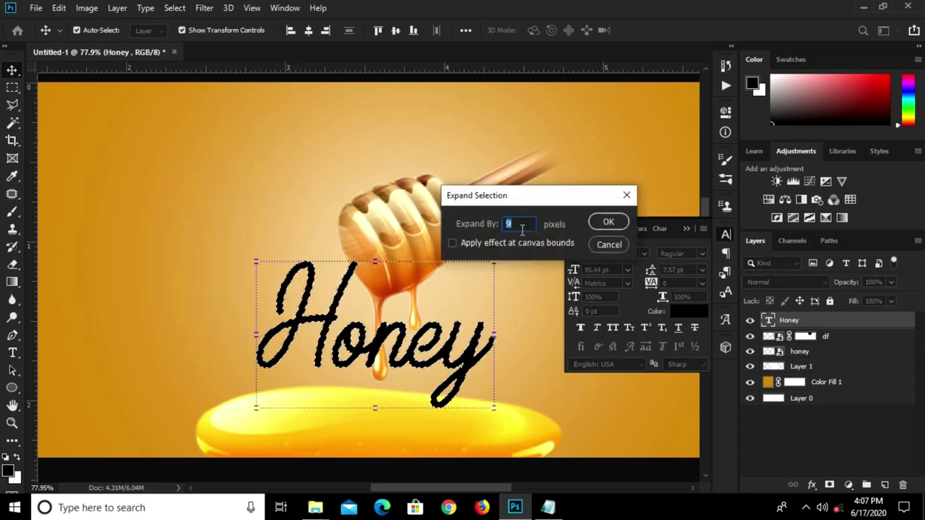
pyautogui.write('5')
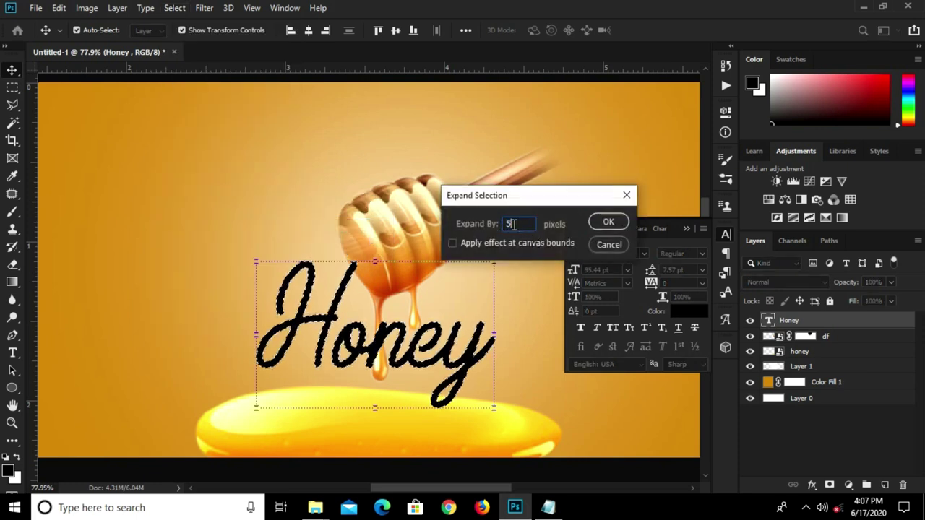
pyautogui.click(609, 222)
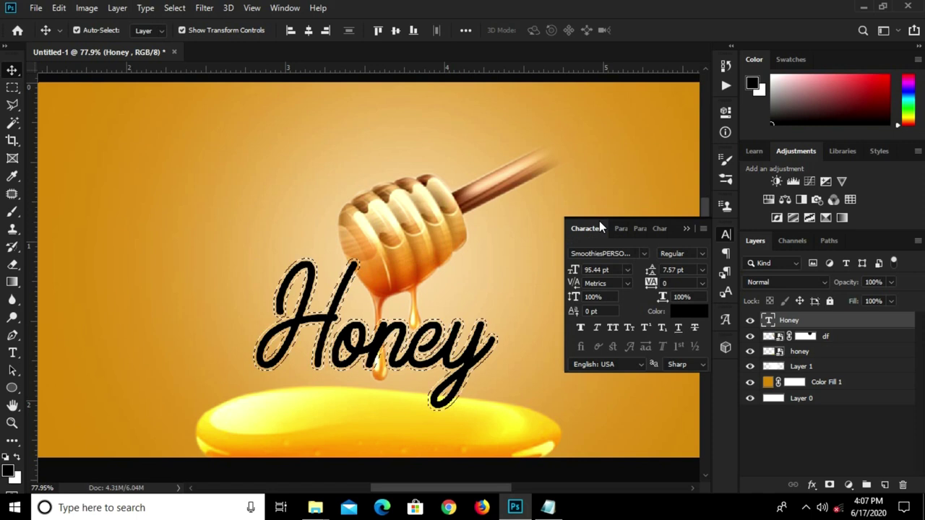
# - Rasterize the Honey text layer
pyautogui.click(12, 87)
pyautogui.click(43, 87)
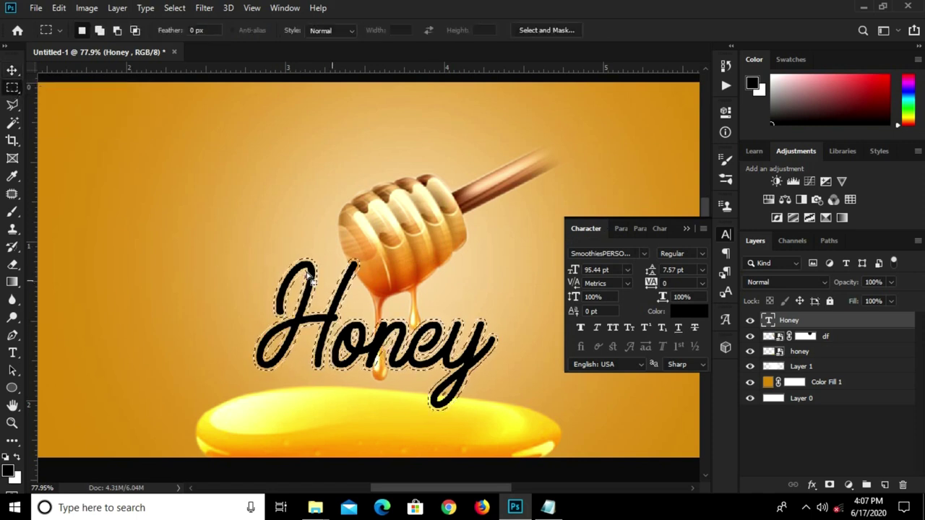
pyautogui.rightClick(799, 321)
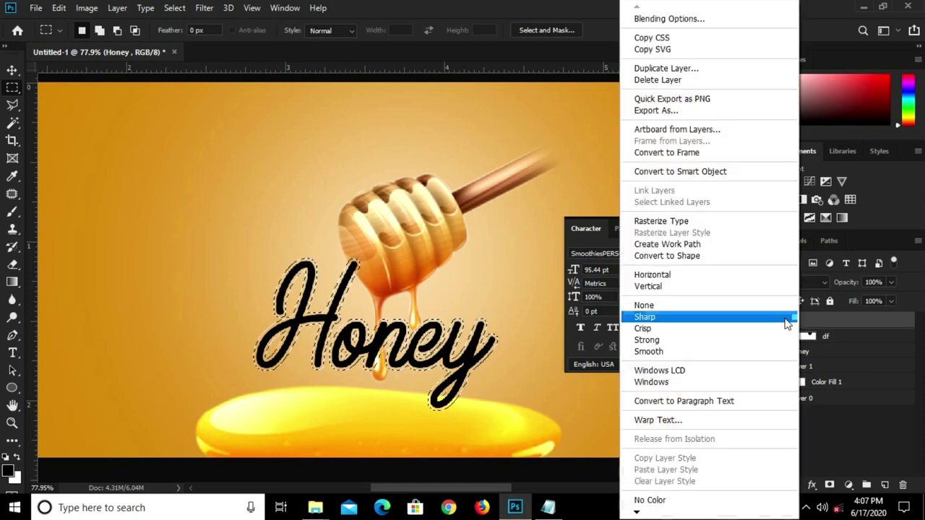
pyautogui.click(639, 221)
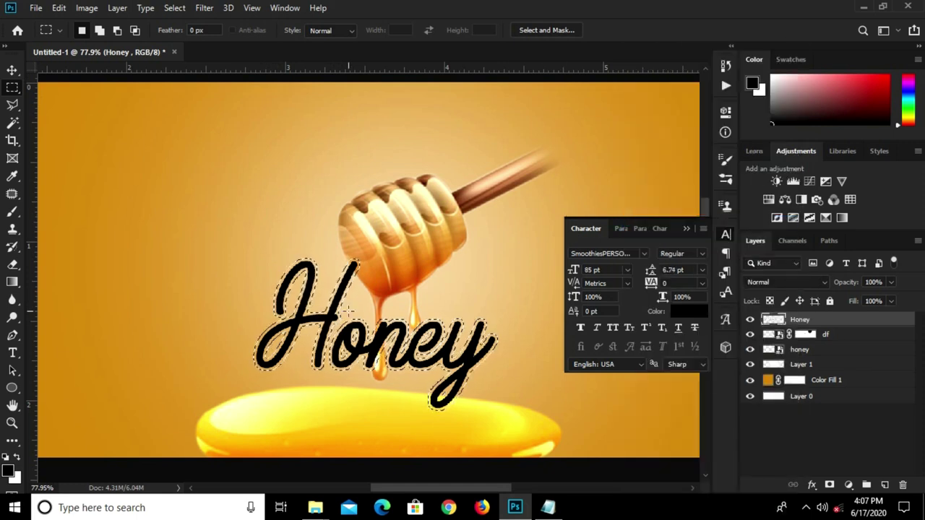
# - Stroke the expanded selection with a 4 px black outline, then deselect
pyautogui.rightClick(315, 264)
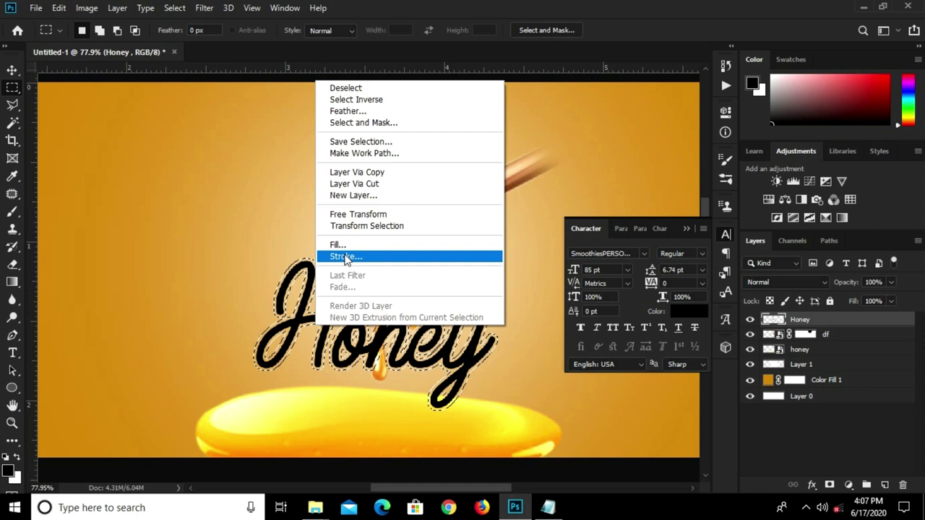
pyautogui.click(345, 258)
pyautogui.click(521, 192)
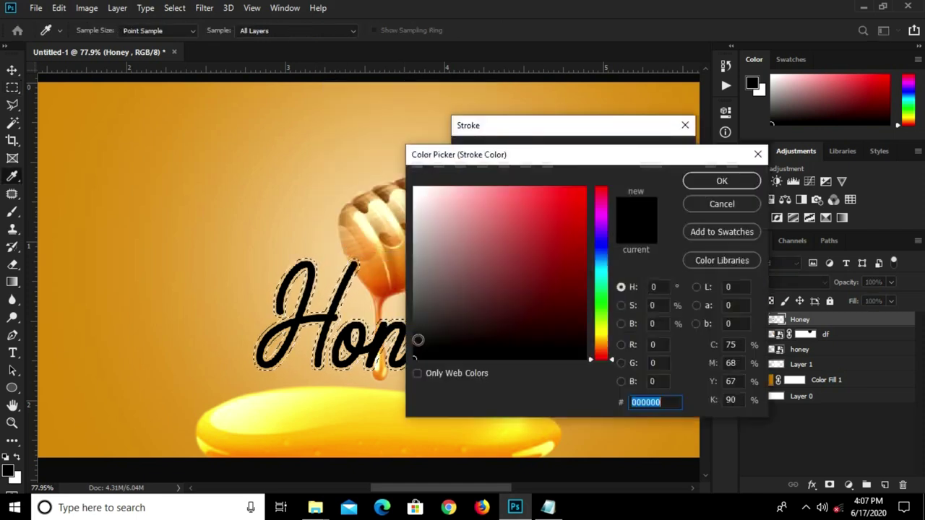
pyautogui.click(721, 180)
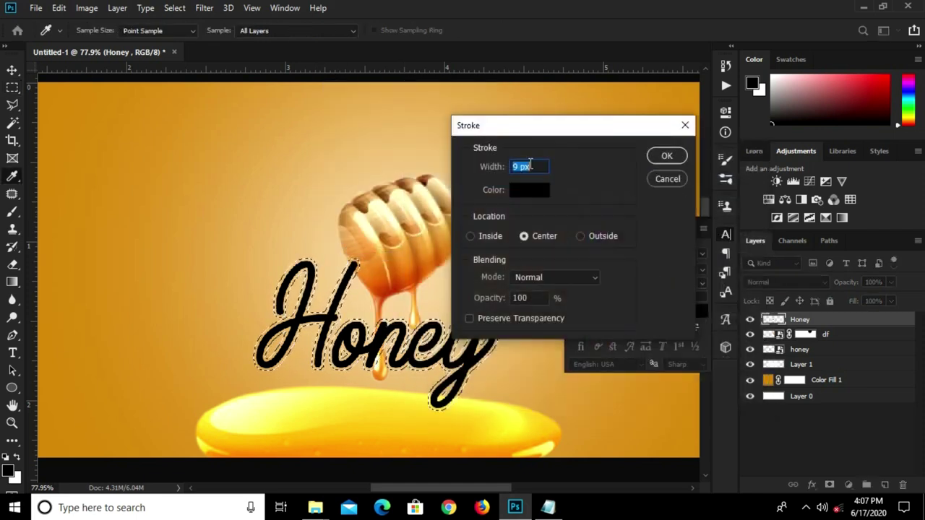
pyautogui.write('4')
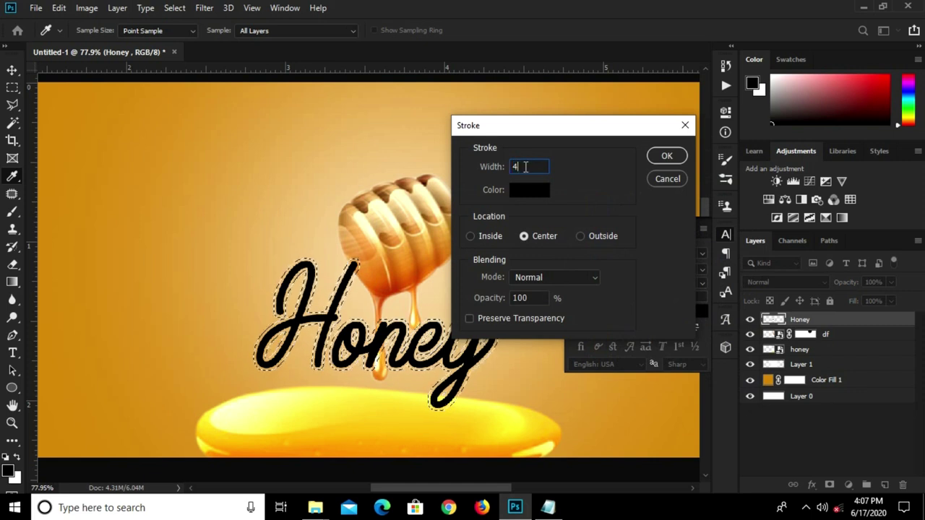
pyautogui.click(660, 157)
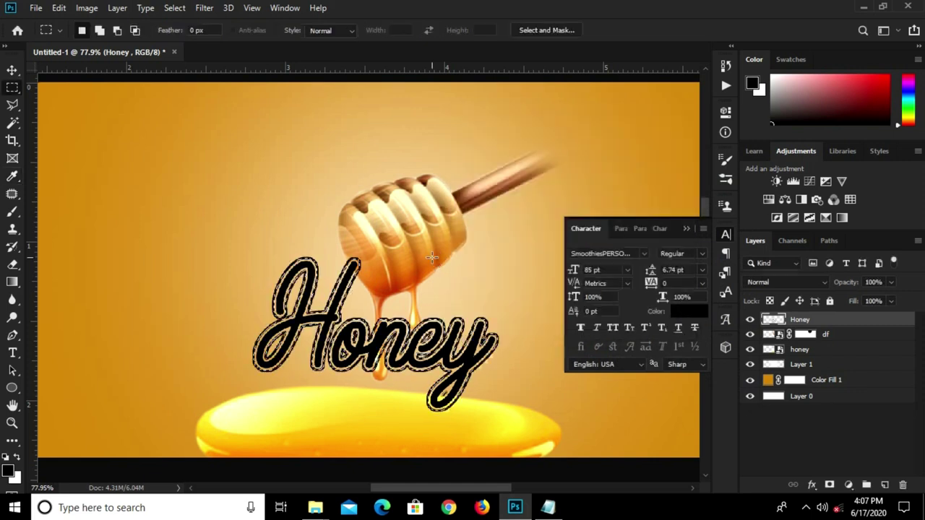
pyautogui.hotkey('ctrl', 'd')
pyautogui.press('v')
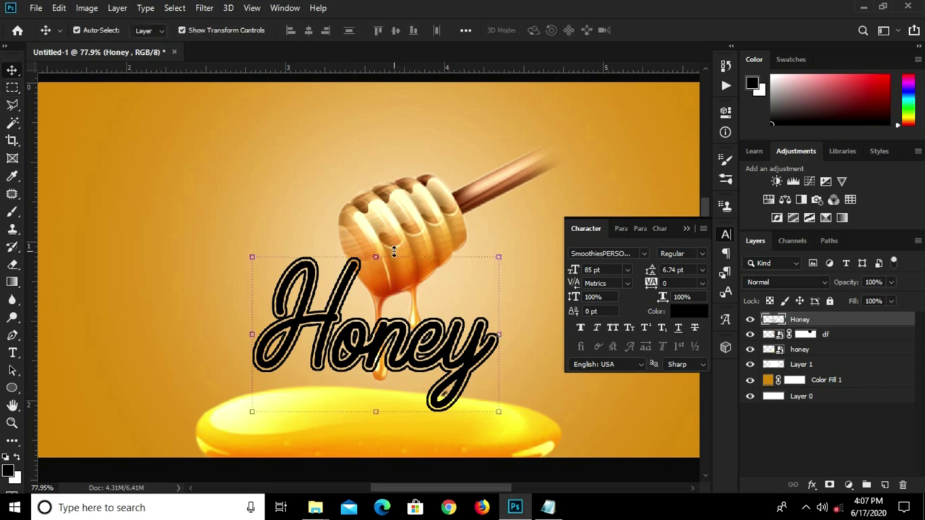
pyautogui.scroll(-2, 394, 249)
pyautogui.scroll(-2, 396, 231)
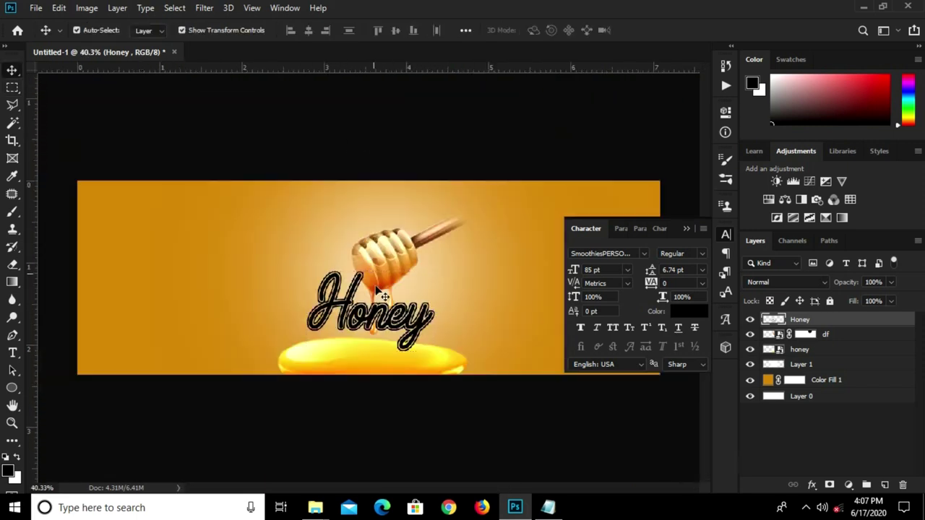
# - Copy the word 'Organic' from the honey label notes
pyautogui.click(366, 141)
pyautogui.scroll(2, 354, 300)
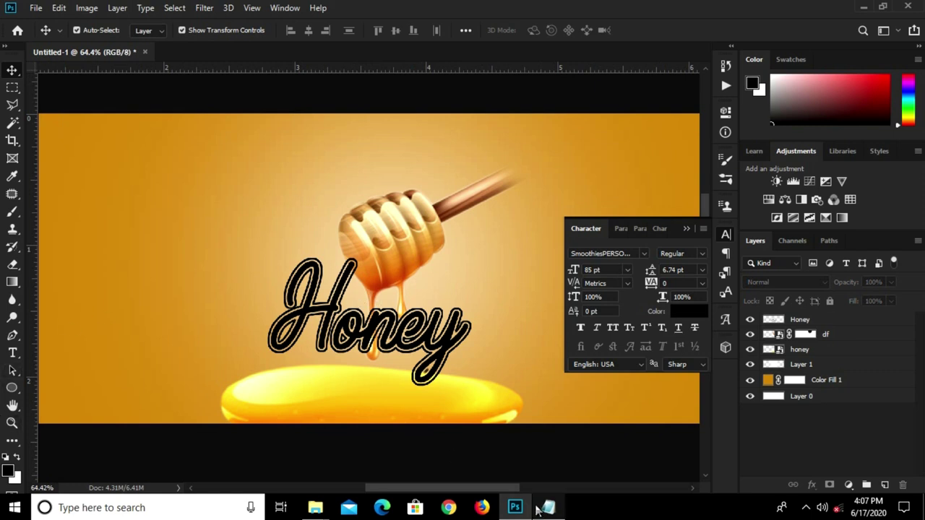
pyautogui.click(540, 502)
pyautogui.doubleClick(415, 333)
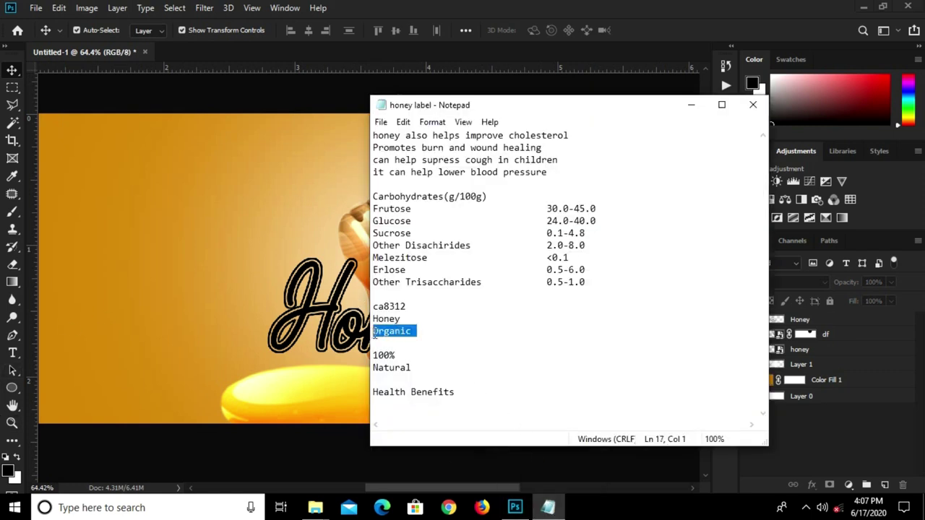
pyautogui.rightClick(373, 332)
pyautogui.click(397, 167)
pyautogui.click(292, 204)
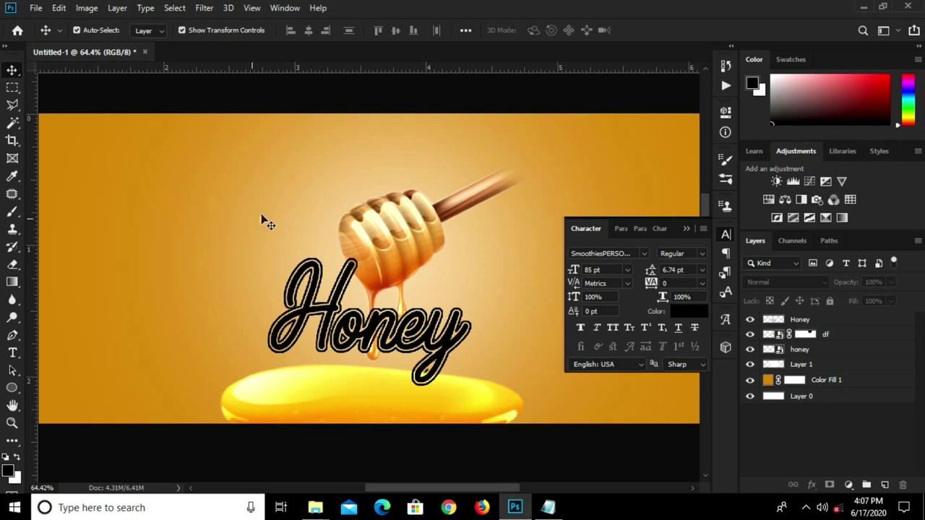
# - Add 'Organic' as a 10 pt Cocogoose text layer
pyautogui.click(11, 353)
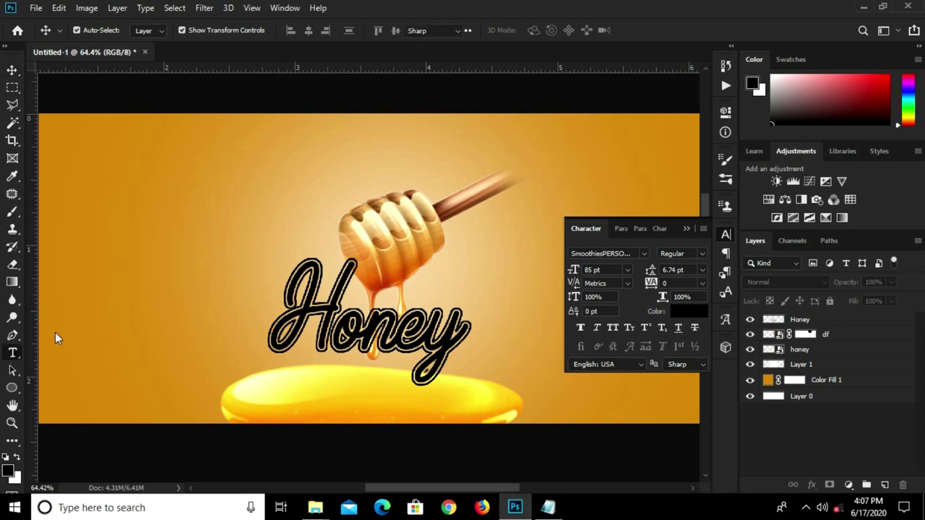
pyautogui.click(643, 253)
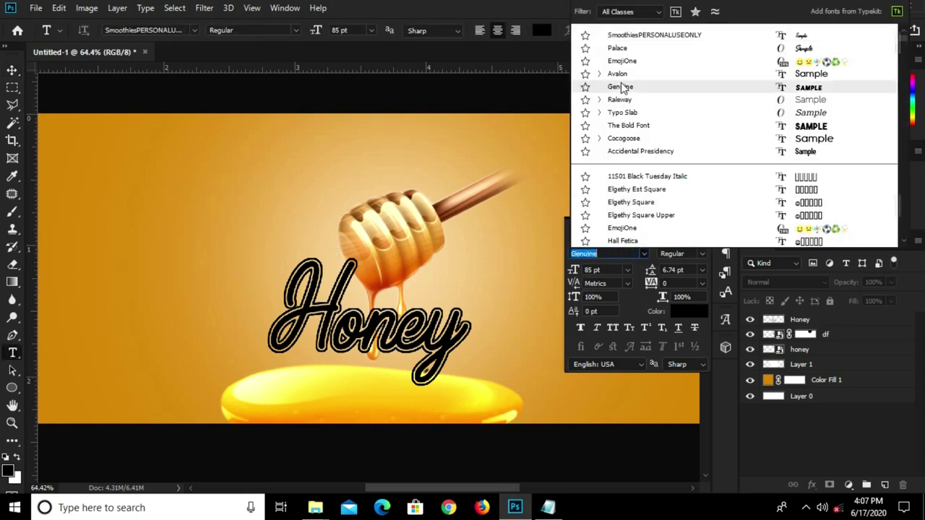
pyautogui.click(622, 138)
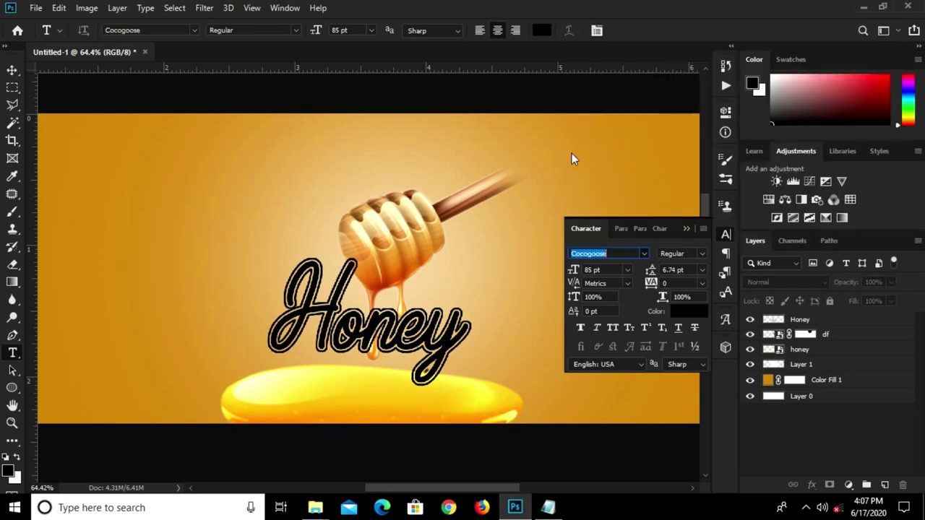
pyautogui.click(174, 211)
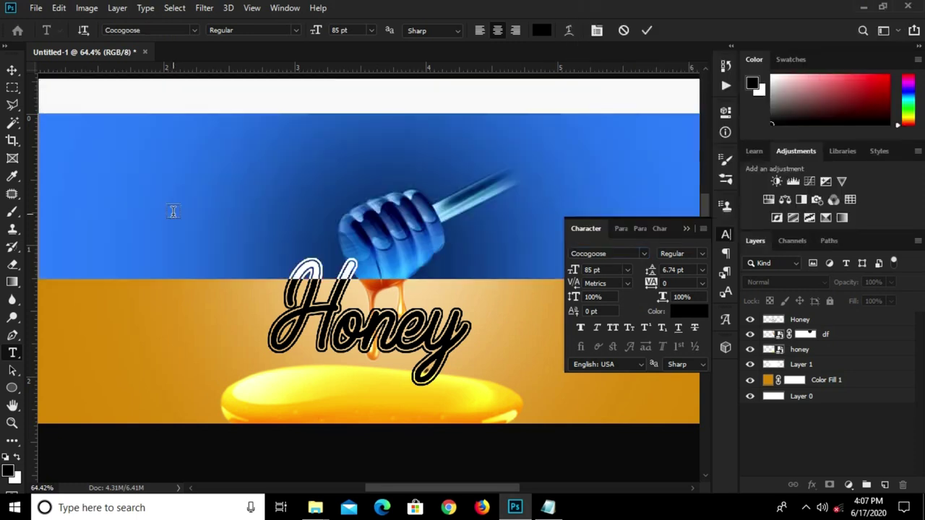
pyautogui.write('Organic')
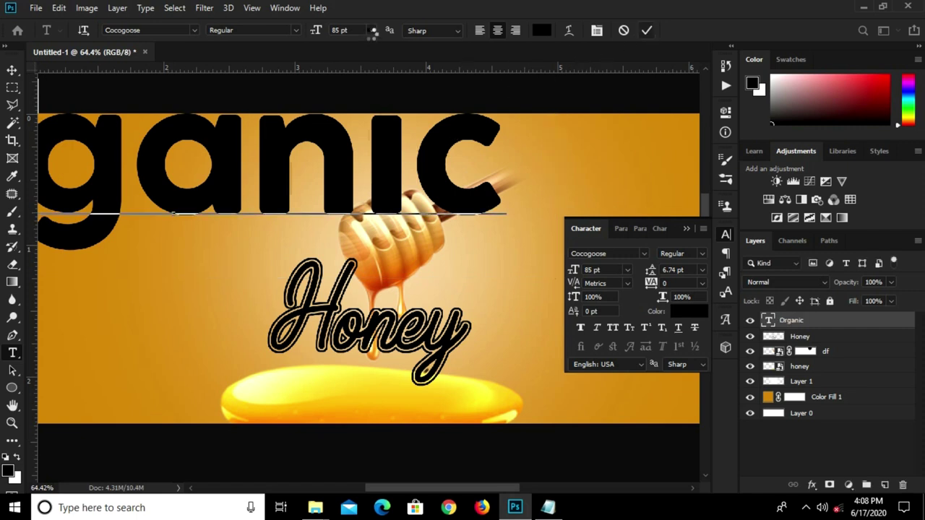
pyautogui.click(372, 30)
pyautogui.click(339, 96)
pyautogui.click(216, 171)
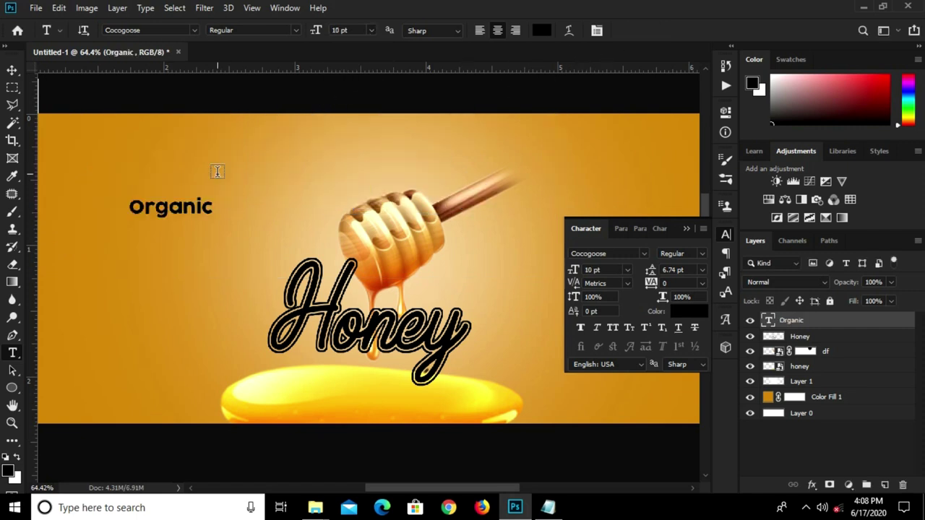
# - Move Organic onto the top of the Honey lettering and select Layer 1
pyautogui.press('v')
pyautogui.moveTo(170, 209); pyautogui.dragTo(415, 302)
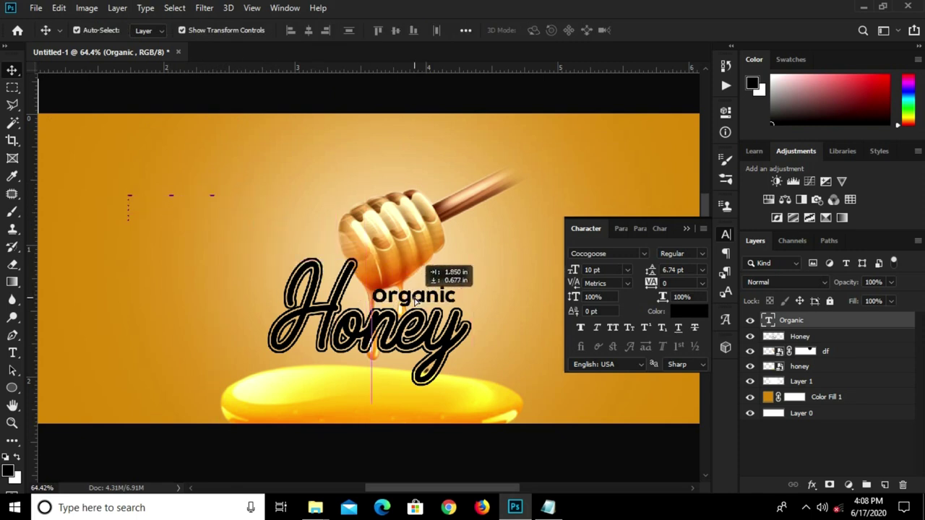
pyautogui.moveTo(412, 248); pyautogui.dragTo(416, 244)
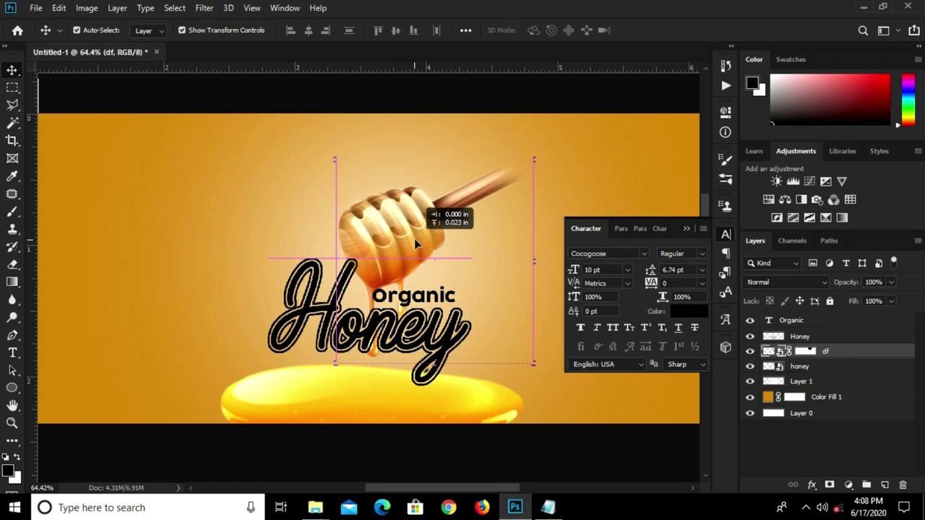
pyautogui.click(180, 223)
pyautogui.click(415, 301)
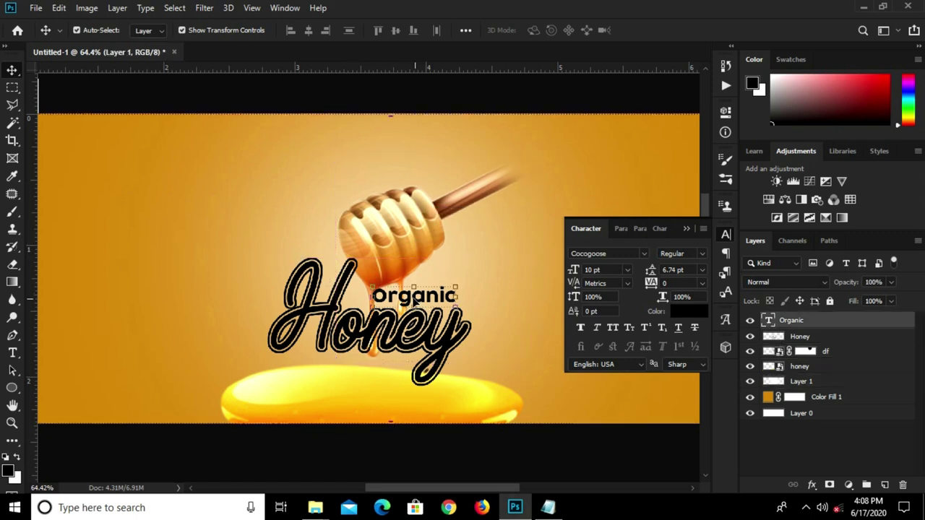
pyautogui.scroll(3, 415, 301)
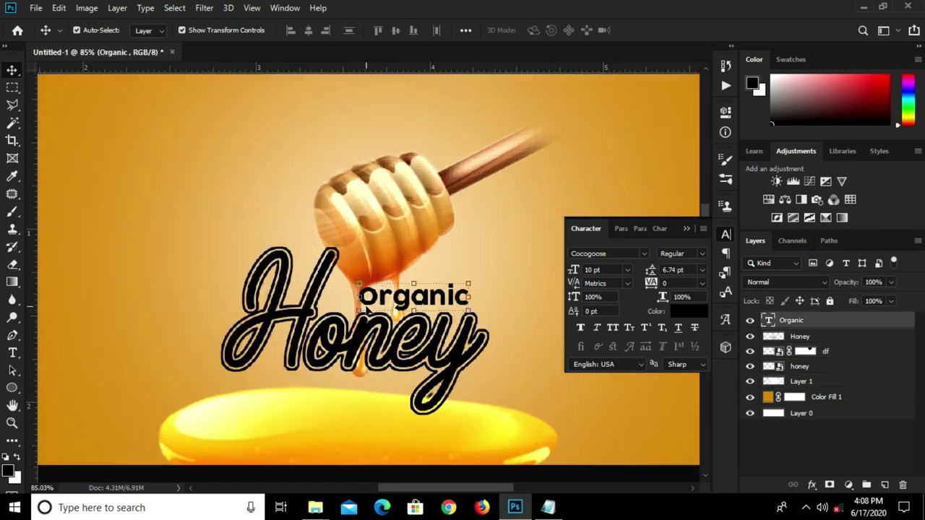
pyautogui.click(112, 325)
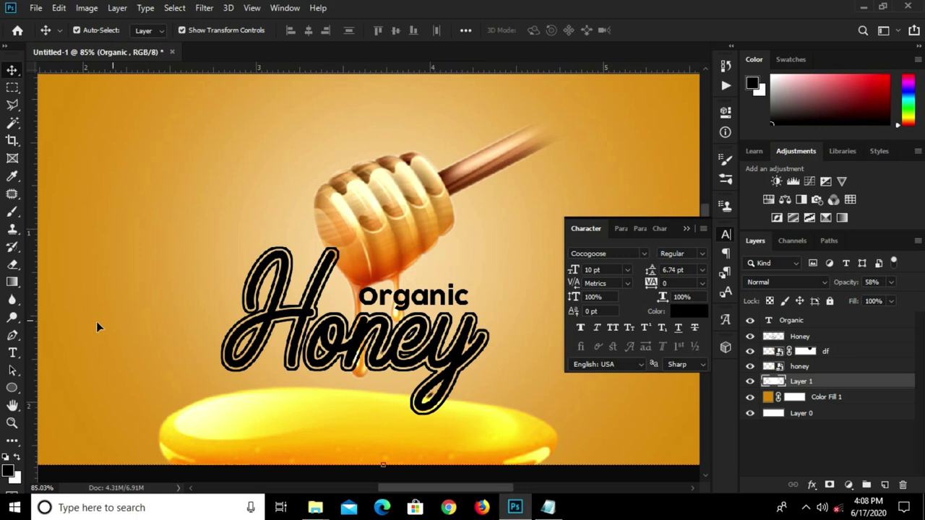
# - Draw a black rounded-rectangle pill under Organic and enlarge it to fit
pyautogui.rightClick(15, 390)
pyautogui.click(79, 400)
pyautogui.moveTo(477, 289); pyautogui.dragTo(349, 312)
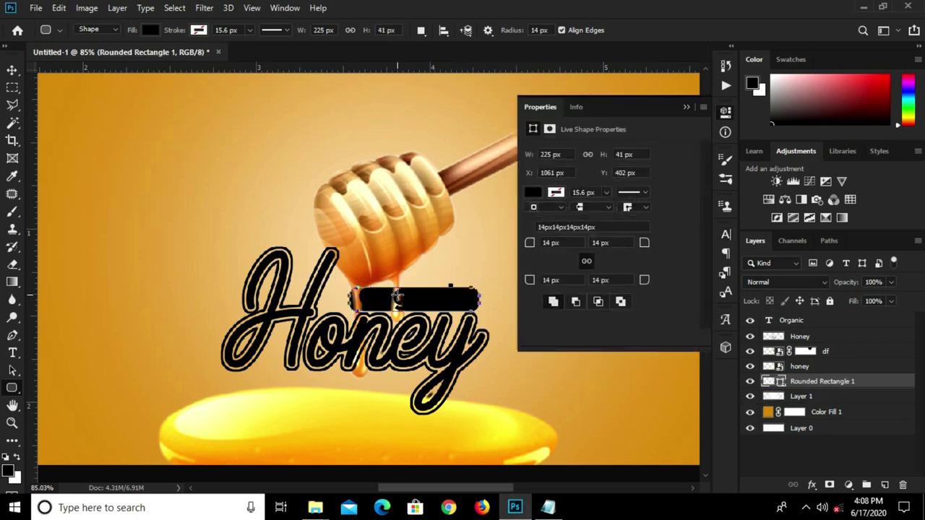
pyautogui.press('v')
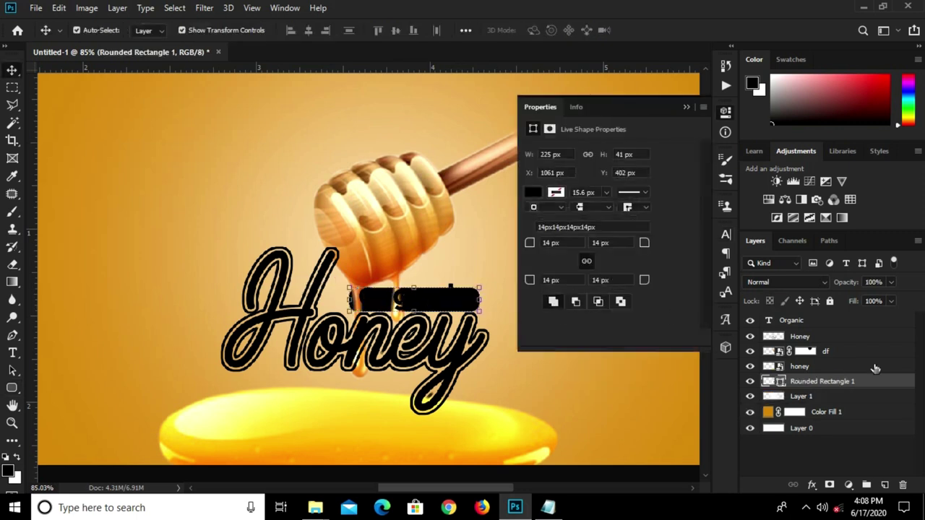
pyautogui.moveTo(848, 384); pyautogui.dragTo(832, 318)
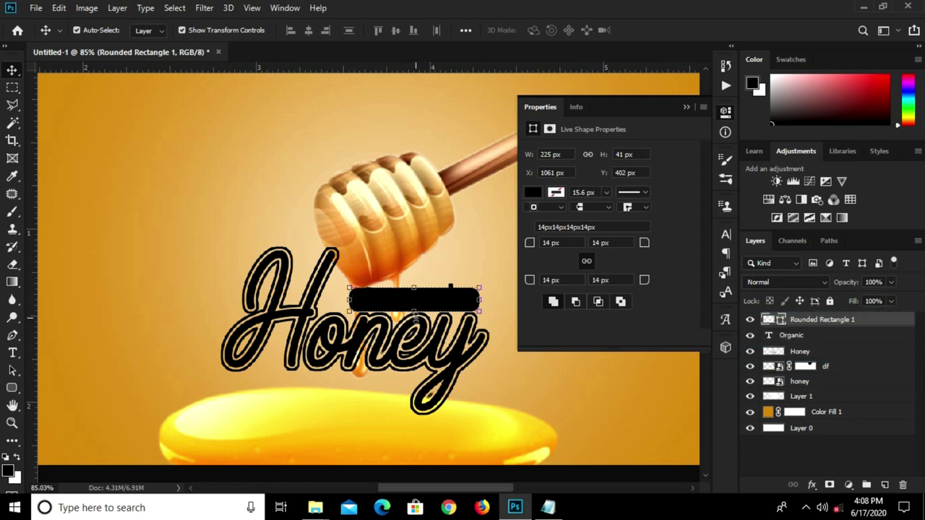
pyautogui.moveTo(390, 305); pyautogui.dragTo(392, 296)
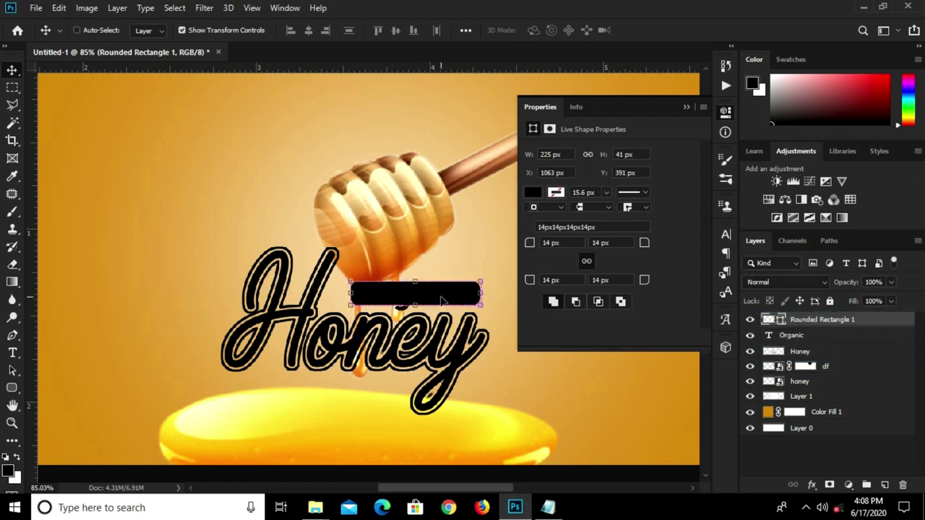
pyautogui.hotkey('ctrl', 't')
pyautogui.moveTo(479, 304); pyautogui.dragTo(490, 311)
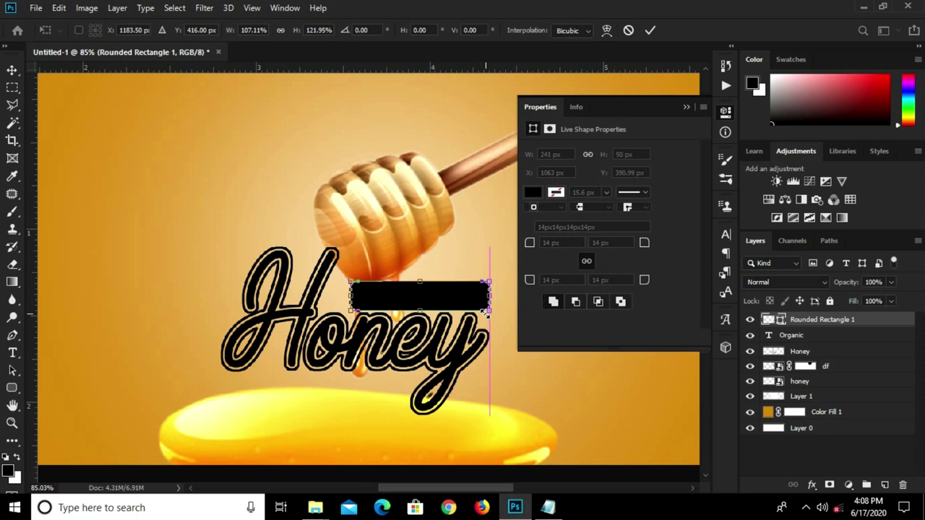
pyautogui.click(650, 30)
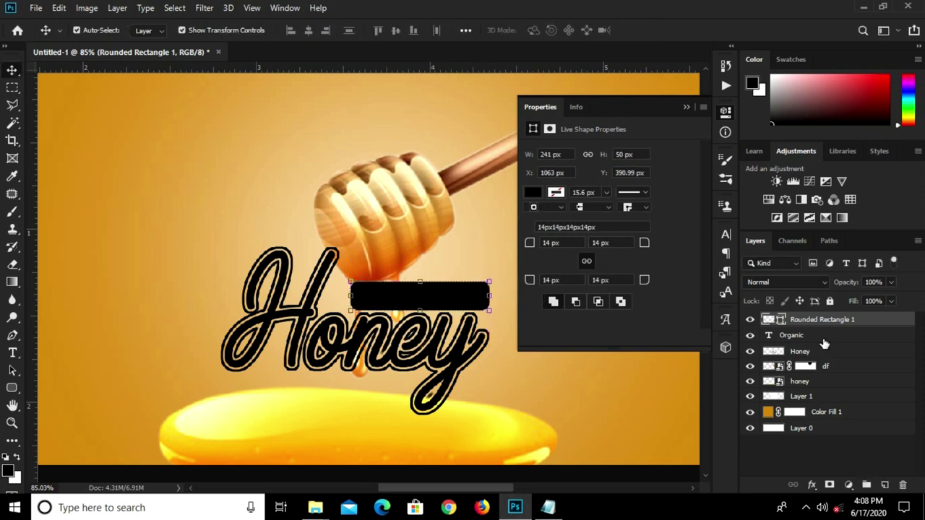
# - Stack the Organic text above the pill and colour it #ca8312
pyautogui.moveTo(821, 337); pyautogui.dragTo(766, 322)
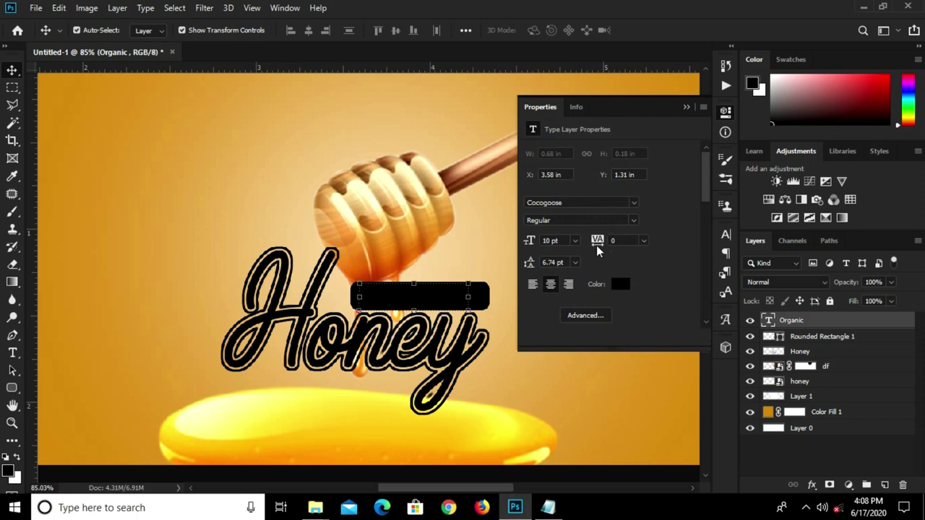
pyautogui.click(623, 287)
pyautogui.click(149, 268)
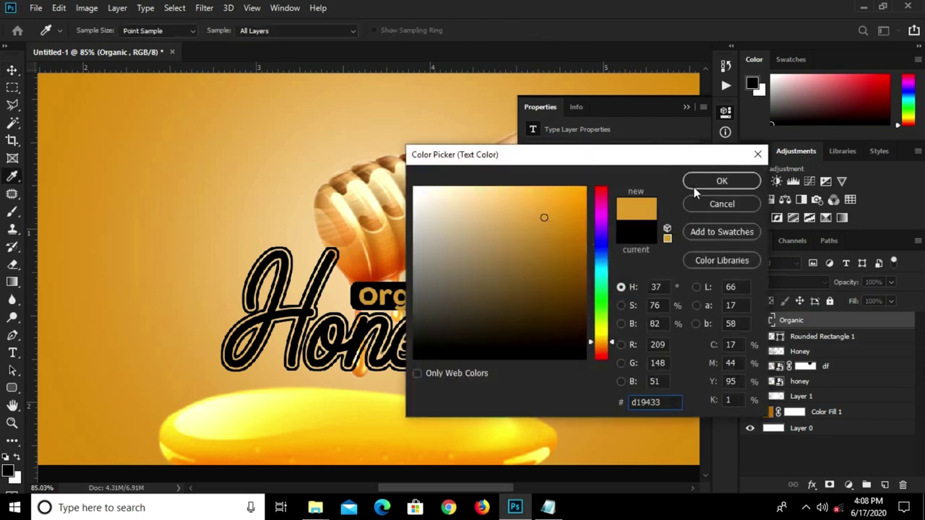
pyautogui.click(699, 181)
pyautogui.keyDown('alt'); pyautogui.scroll(-2, 406, 266); pyautogui.keyUp('alt')
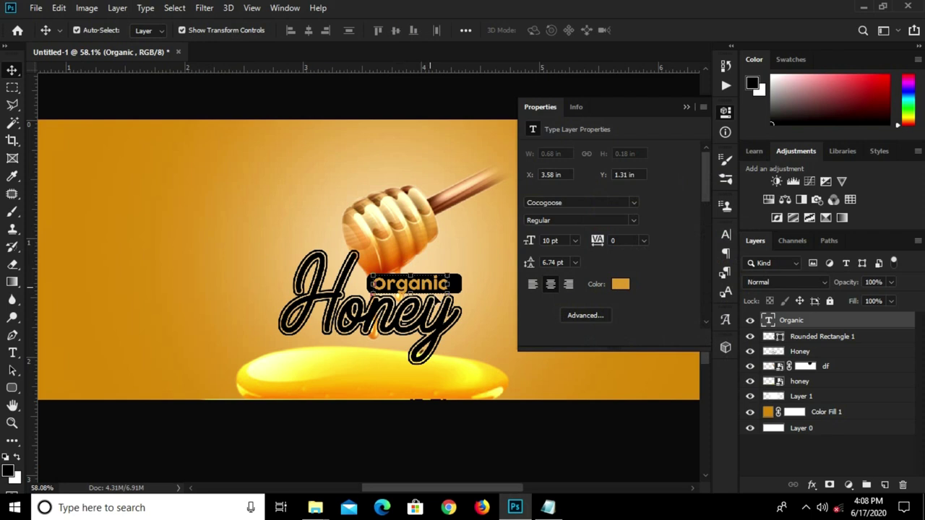
pyautogui.click(622, 286)
pyautogui.click(59, 141)
pyautogui.press('Return')
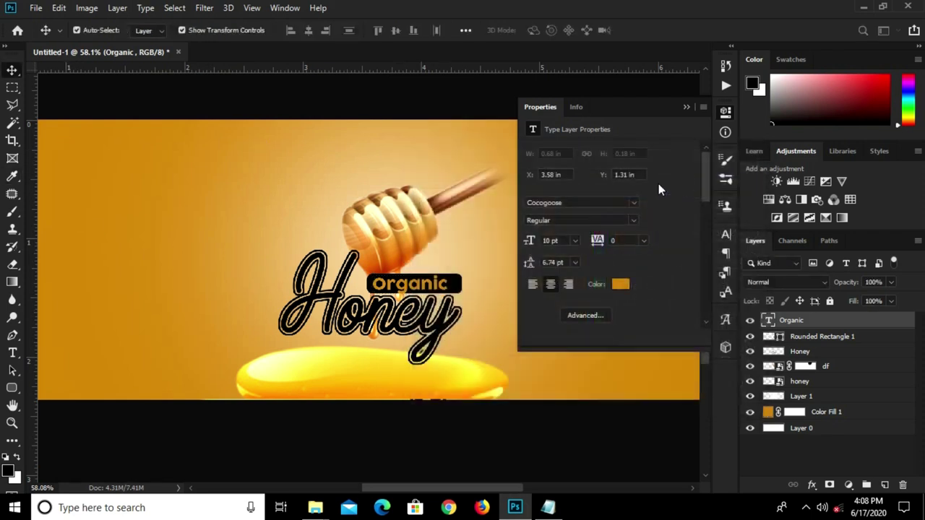
# - Nudge Organic into place on the pill and fit the label in the window
pyautogui.click(686, 107)
pyautogui.keyDown('alt'); pyautogui.scroll(2, 433, 274); pyautogui.keyUp('alt')
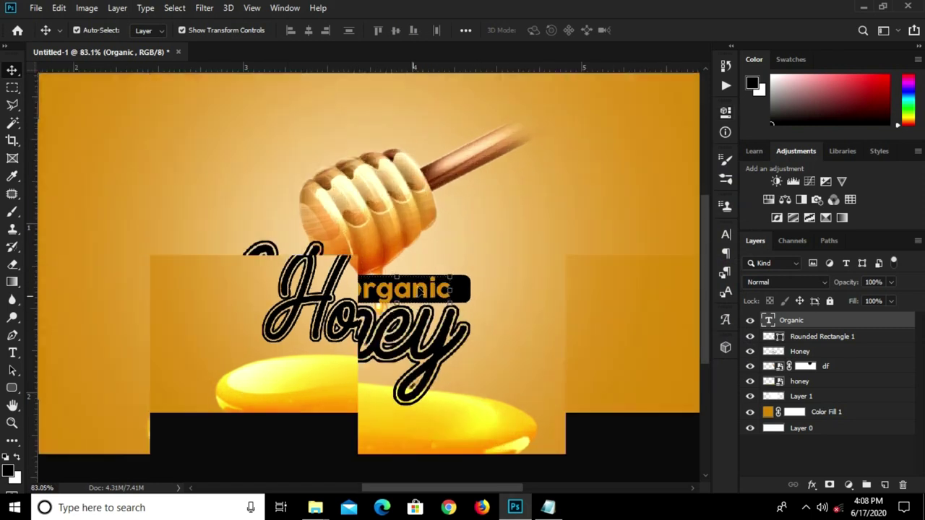
pyautogui.moveTo(426, 286); pyautogui.dragTo(432, 287)
pyautogui.hotkey('ctrl', '0')
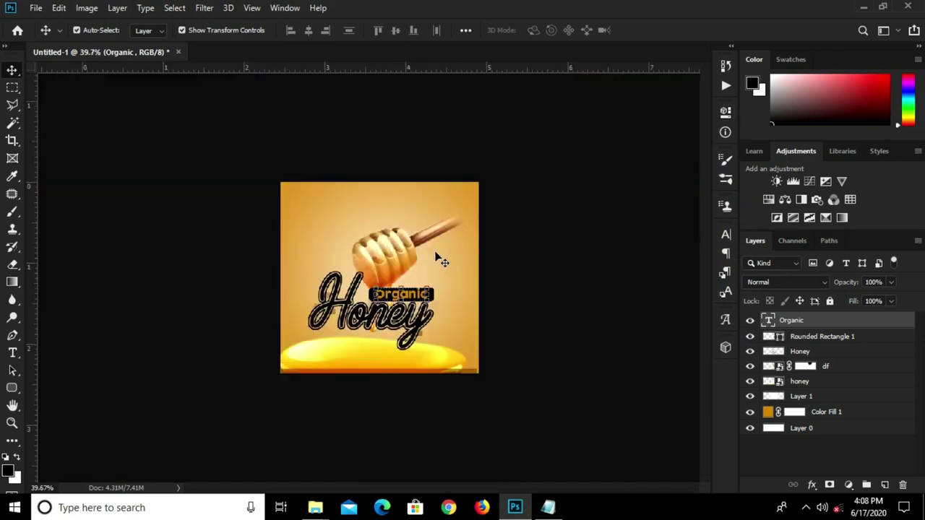
pyautogui.click(144, 310)
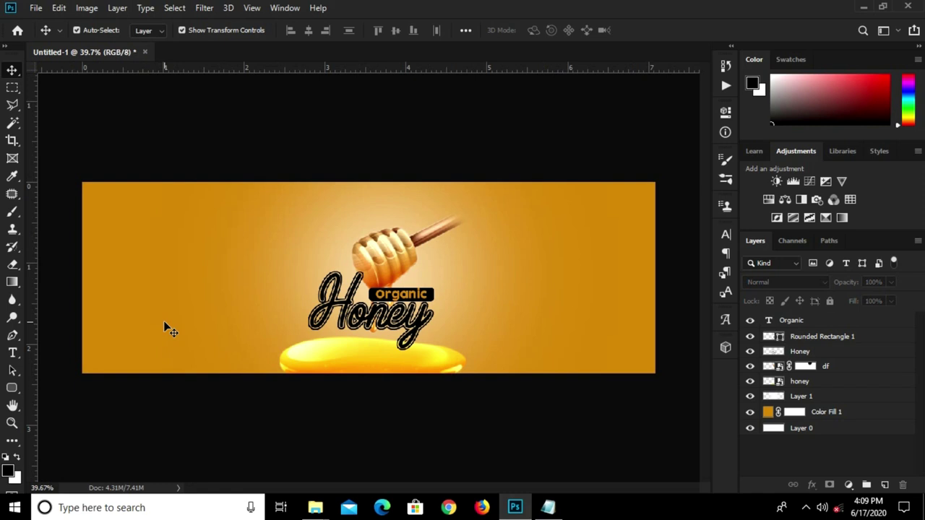
# - Draw a 469 × 59 px white rounded bar at the label's upper-left
pyautogui.click(12, 388)
pyautogui.rightClick(12, 388)
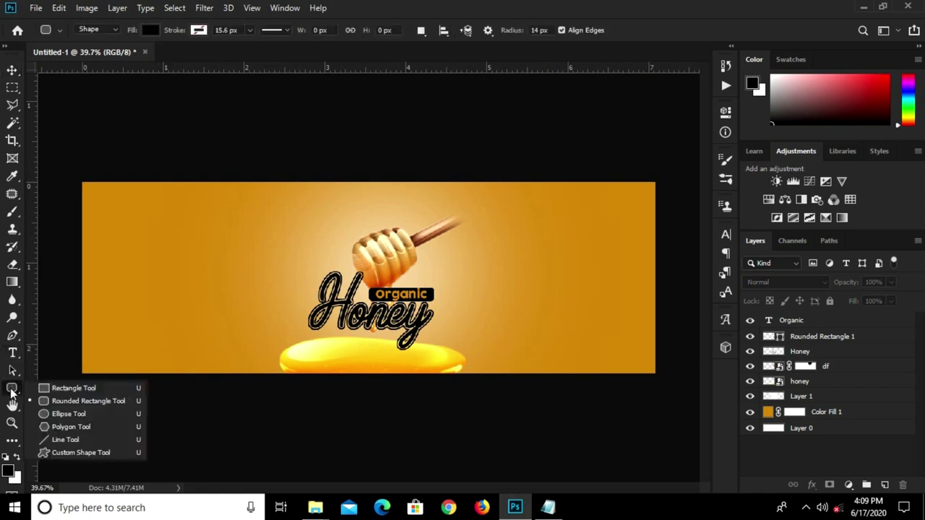
pyautogui.click(45, 401)
pyautogui.moveTo(108, 220); pyautogui.dragTo(235, 236)
pyautogui.click(151, 29)
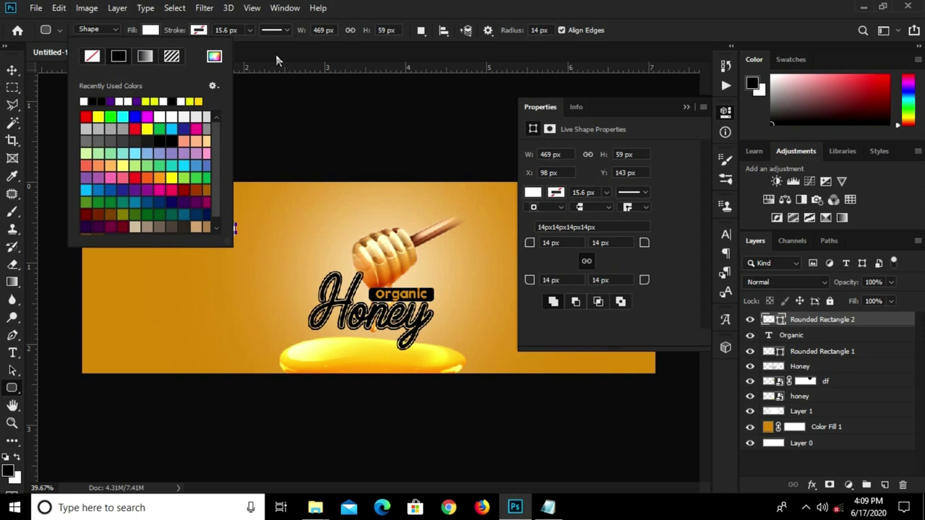
pyautogui.click(354, 9)
pyautogui.press('v')
pyautogui.click(210, 157)
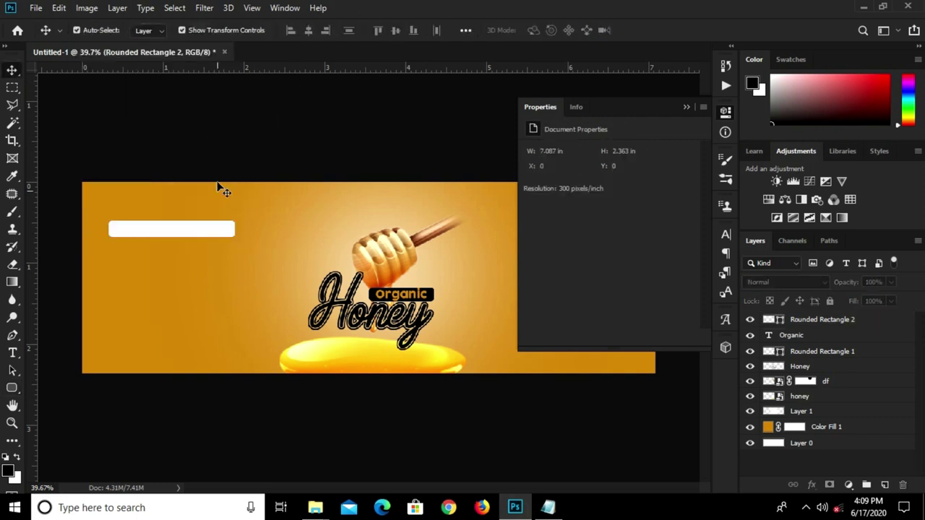
pyautogui.click(687, 107)
pyautogui.click(548, 507)
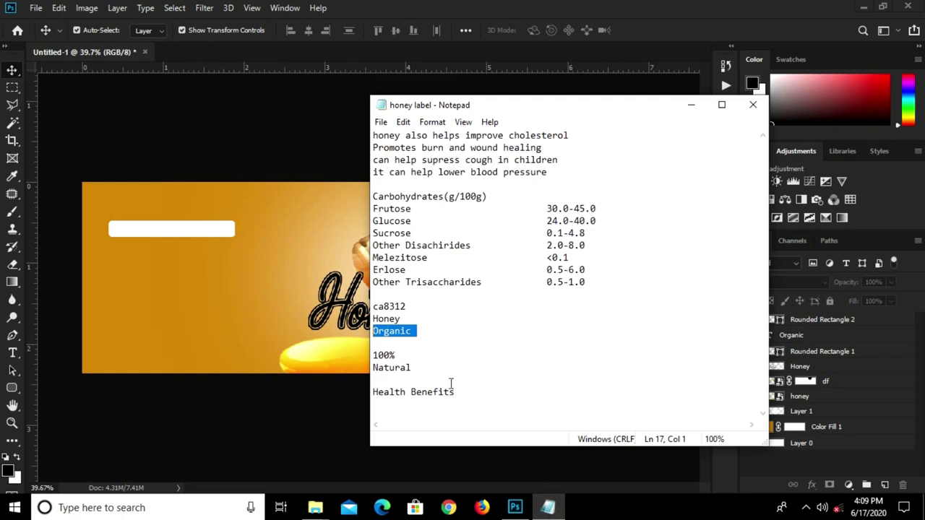
# - Copy 'Health Benefits' from the notes and paste it as text inside the white bar
pyautogui.moveTo(457, 392); pyautogui.dragTo(370, 392)
pyautogui.rightClick(381, 390)
pyautogui.click(409, 224)
pyautogui.click(132, 289)
pyautogui.click(12, 352)
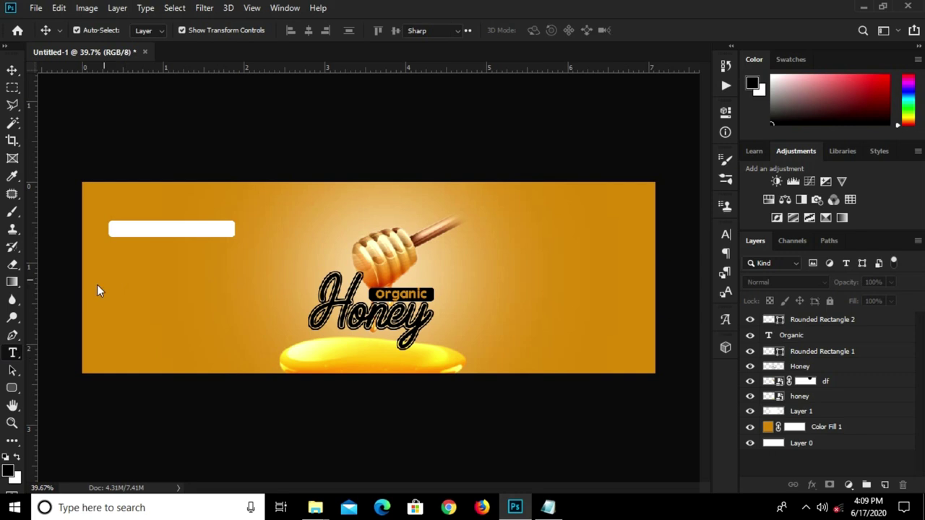
pyautogui.click(130, 274)
pyautogui.hotkey('ctrl', 'v')
pyautogui.click(648, 33)
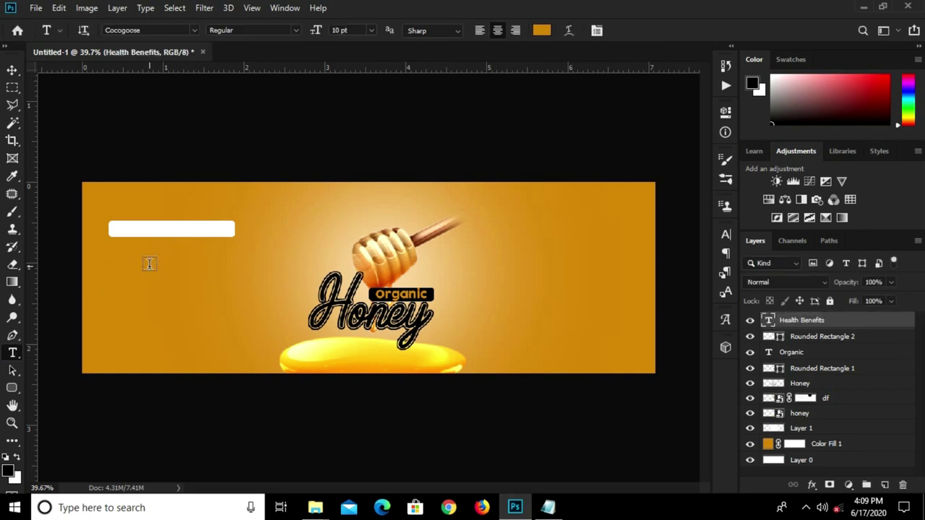
pyautogui.press('v')
pyautogui.moveTo(138, 270)
pyautogui.mouseDown()
pyautogui.moveTo(179, 256)
pyautogui.moveTo(190, 233)
pyautogui.mouseUp()
# - Paste the four health-benefit lines from the notes as a new text layer
pyautogui.click(549, 507)
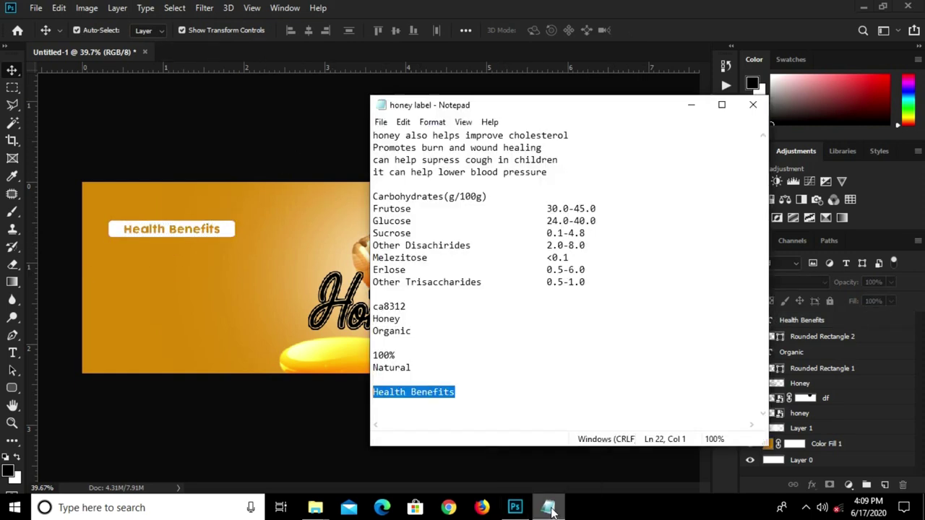
pyautogui.moveTo(372, 135); pyautogui.dragTo(538, 170)
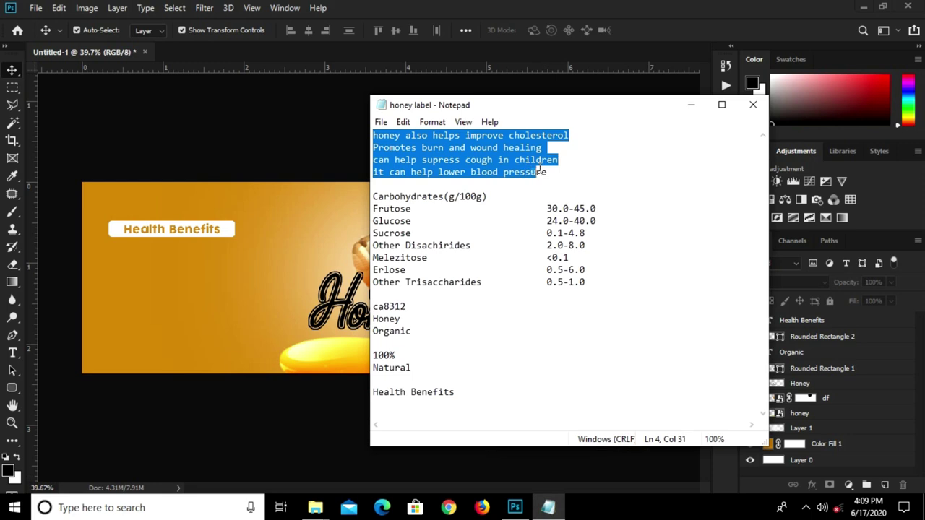
pyautogui.rightClick(505, 171)
pyautogui.click(535, 210)
pyautogui.click(132, 273)
pyautogui.click(12, 352)
pyautogui.click(107, 260)
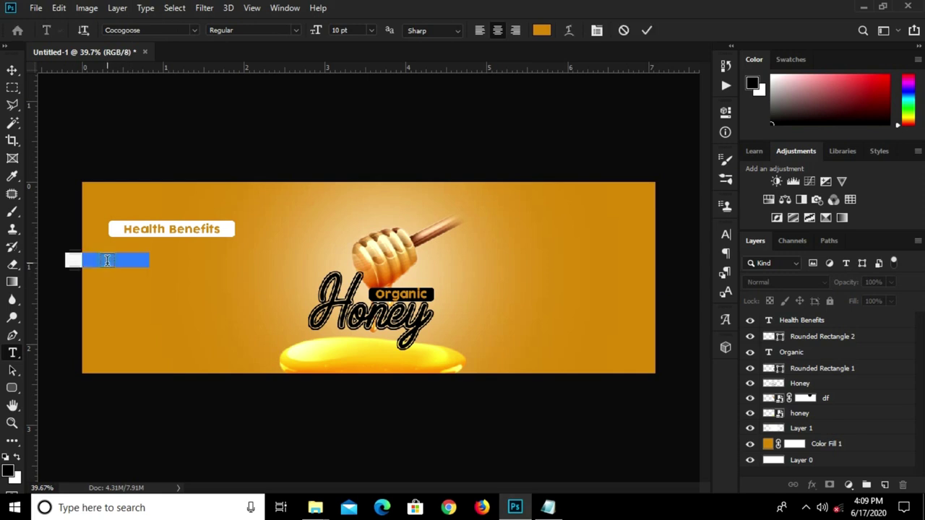
pyautogui.hotkey('ctrl', 'v')
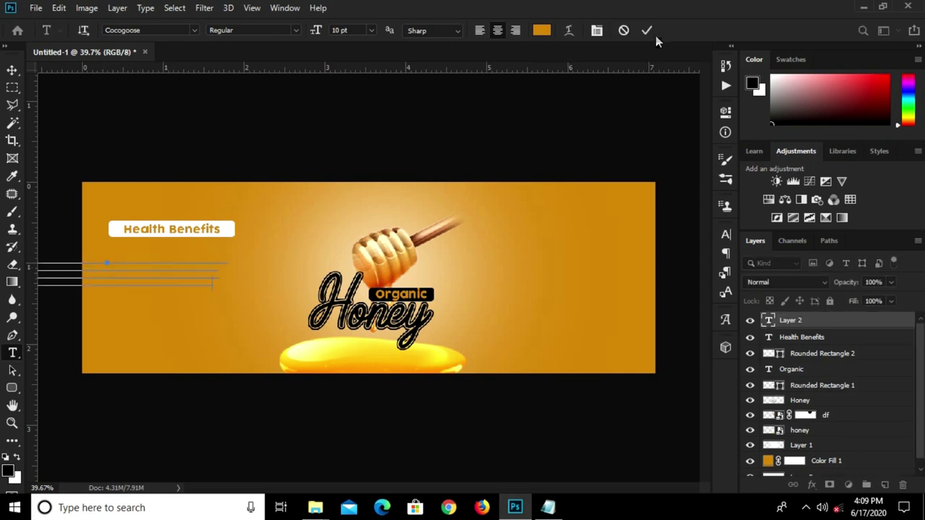
pyautogui.click(646, 30)
# - Colour the benefit text white (ffffff) and set its font to Avalon
pyautogui.click(541, 30)
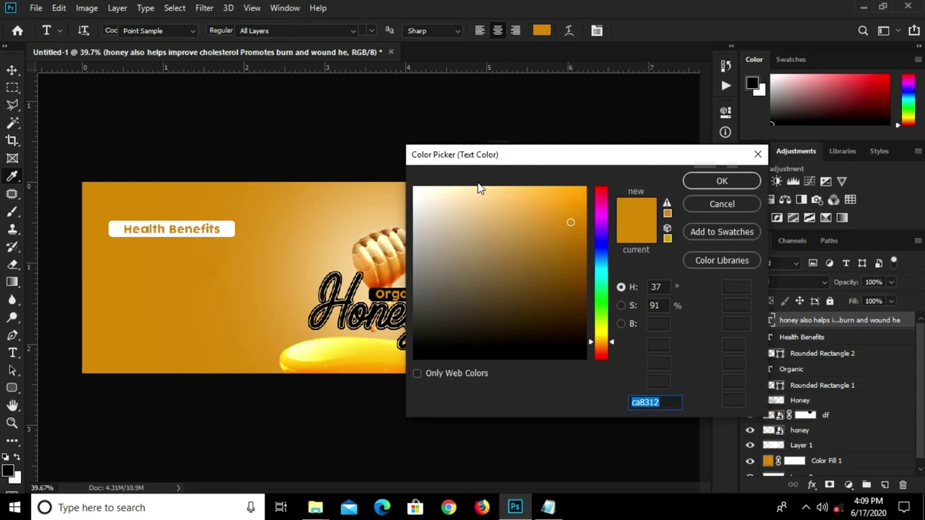
pyautogui.click(413, 185)
pyautogui.moveTo(413, 185); pyautogui.dragTo(411, 184)
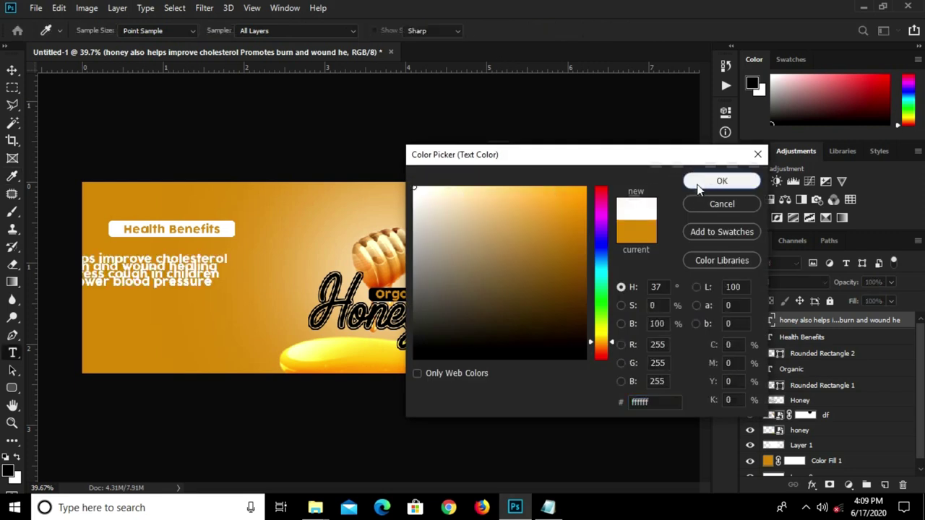
pyautogui.click(715, 181)
pyautogui.click(725, 234)
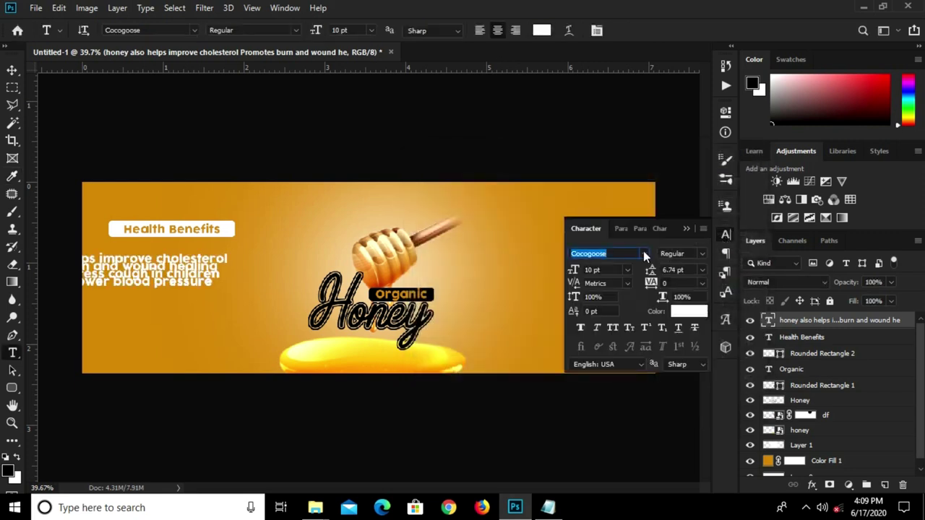
pyautogui.click(643, 253)
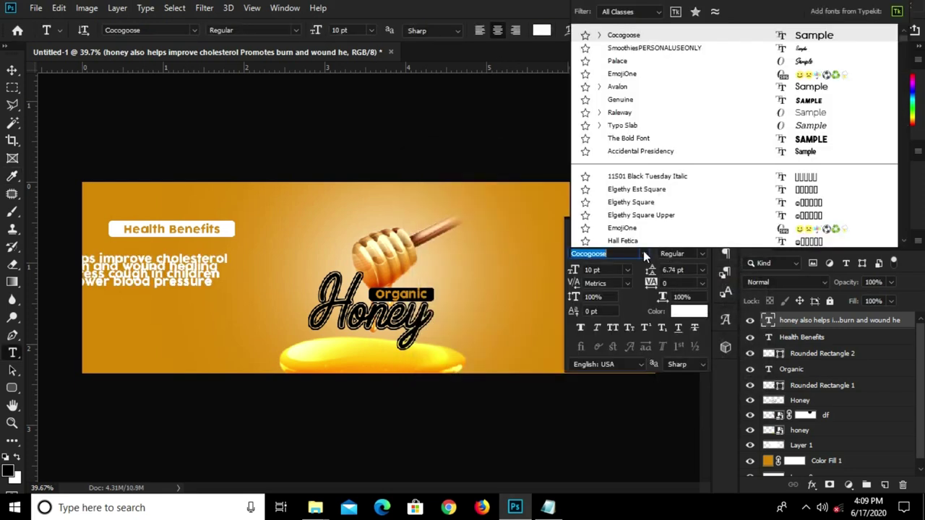
pyautogui.click(624, 88)
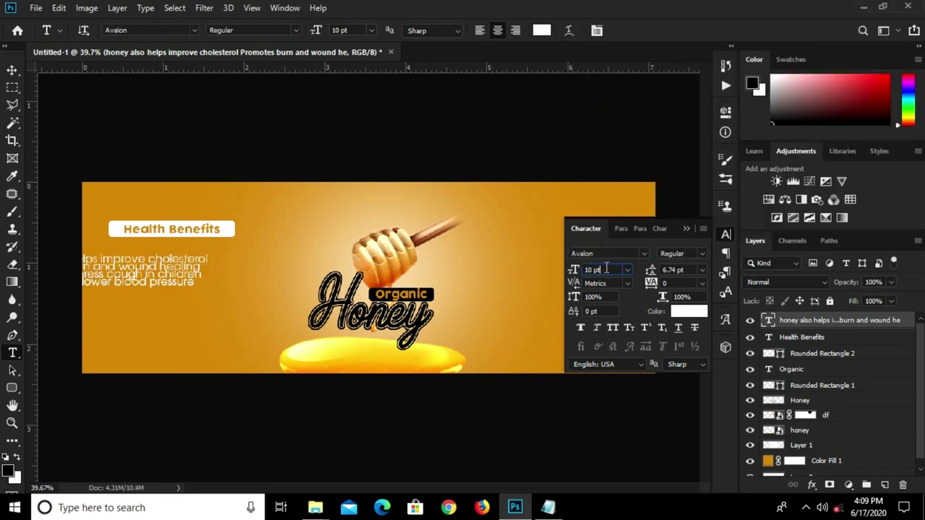
pyautogui.write('8')
pyautogui.press('Return')
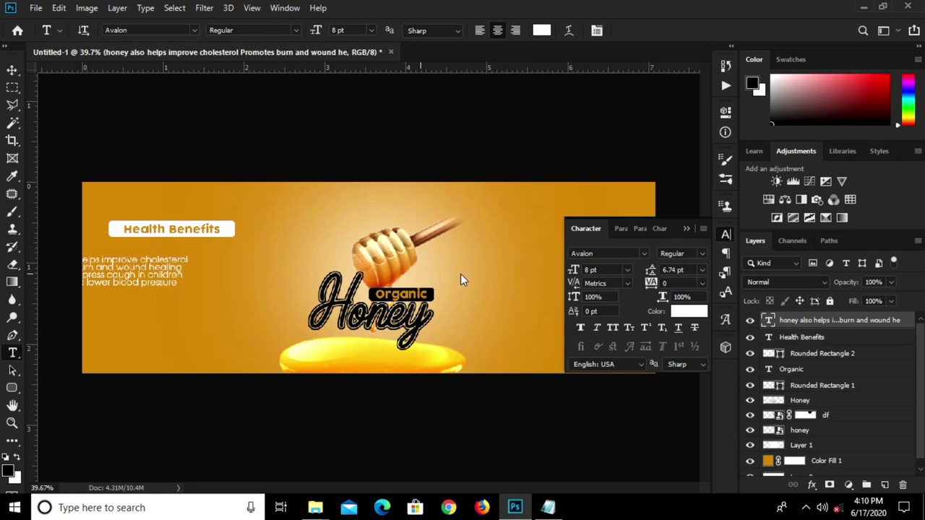
# - Left-align the benefit text at 9 pt with Auto leading, shifted slightly left
pyautogui.press('v')
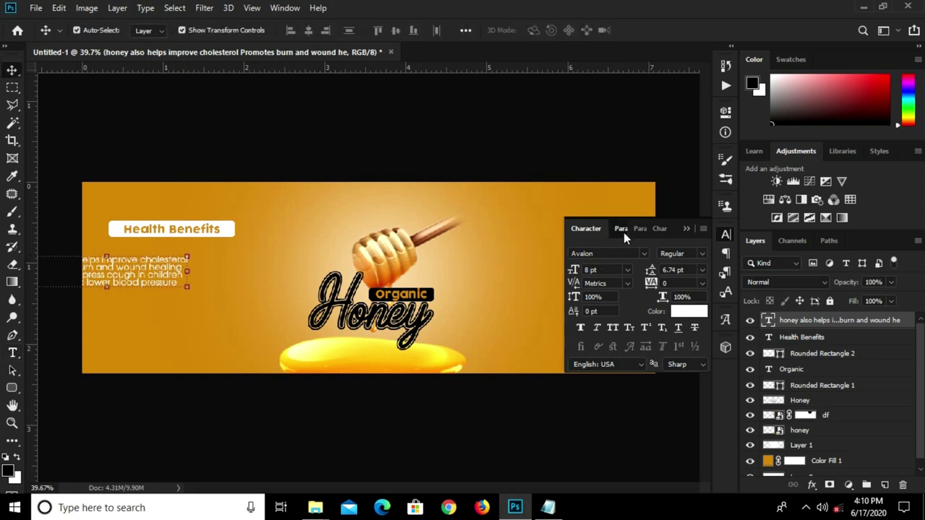
pyautogui.click(626, 232)
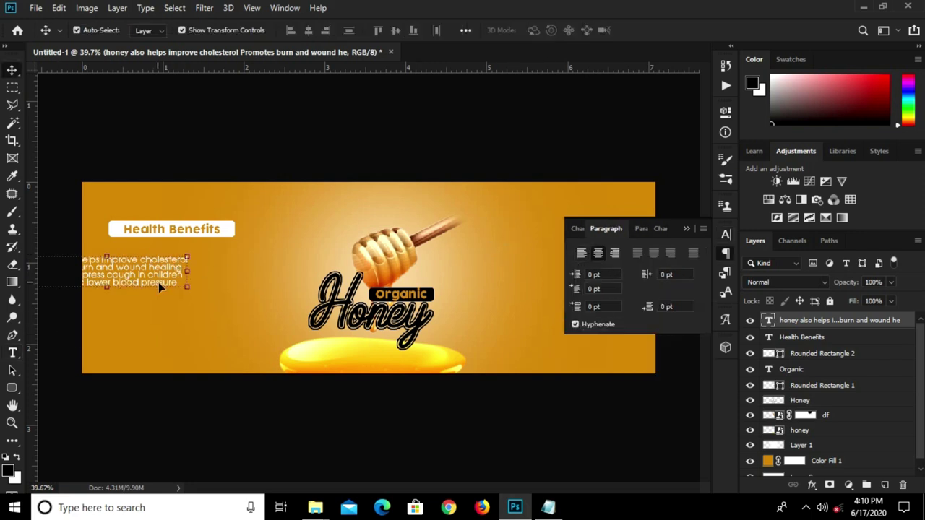
pyautogui.click(575, 245)
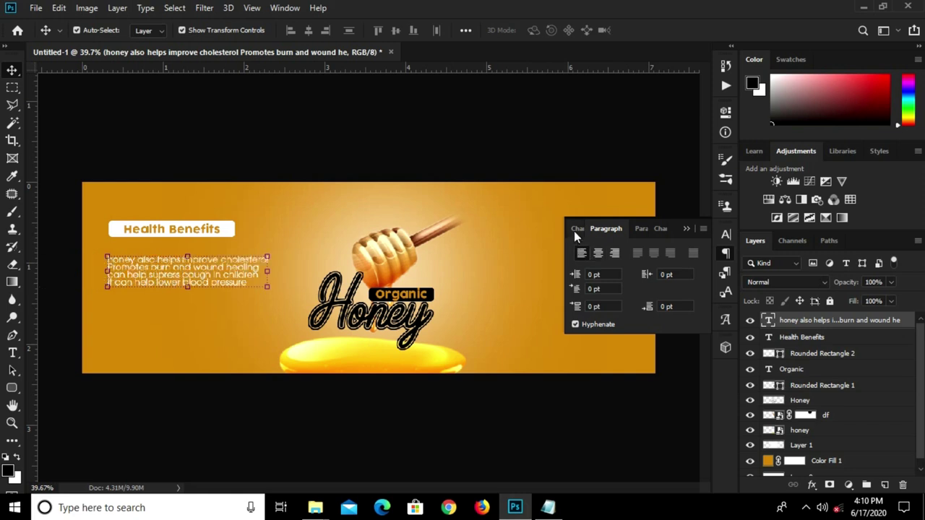
pyautogui.click(574, 229)
pyautogui.scroll(1, 188, 287)
pyautogui.scroll(1, 188, 287)
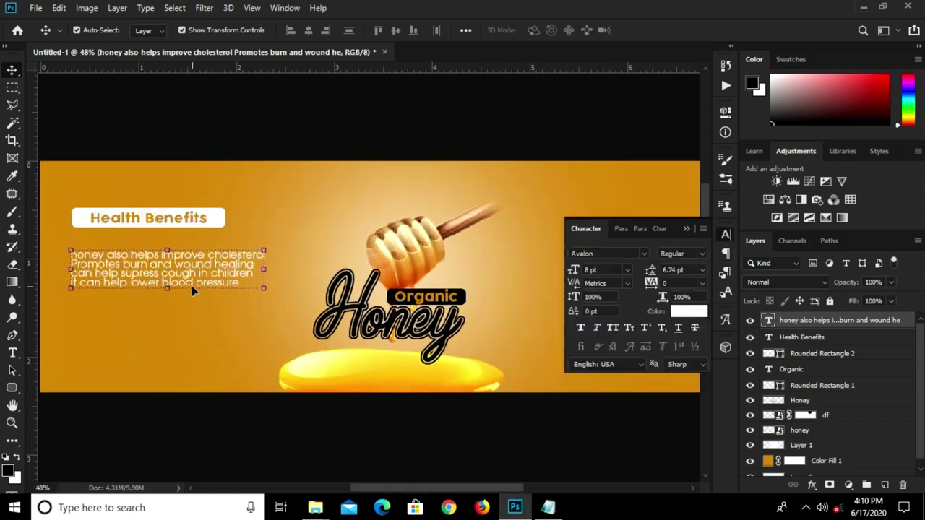
pyautogui.click(700, 270)
pyautogui.click(681, 282)
pyautogui.moveTo(184, 281); pyautogui.dragTo(172, 280)
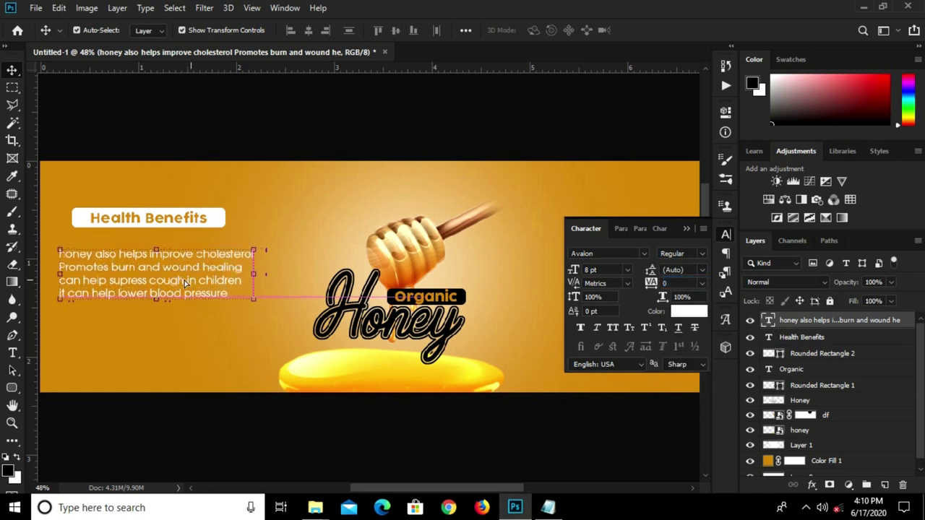
pyautogui.click(625, 270)
pyautogui.click(607, 316)
pyautogui.keyDown('alt'); pyautogui.scroll(3, 63, 258); pyautogui.keyUp('alt')
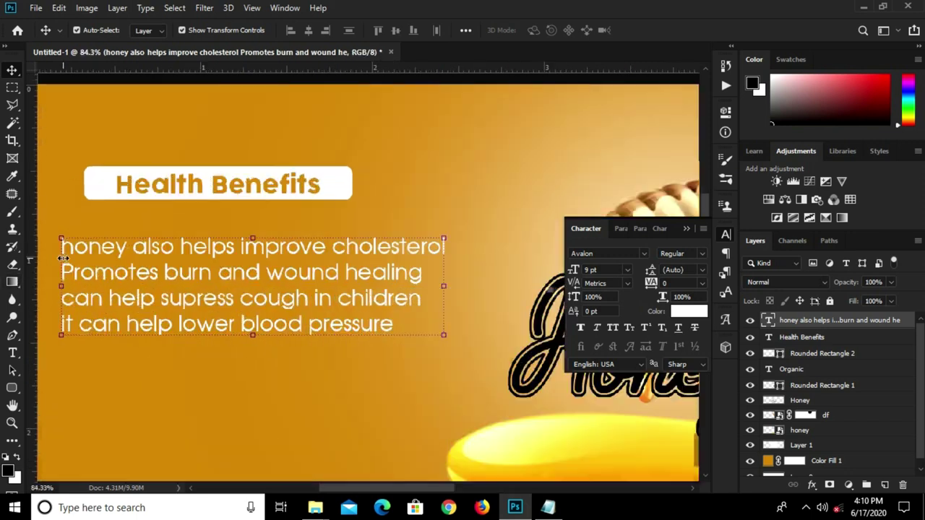
# - Delete the word 'also' from the benefit text
pyautogui.press('t')
pyautogui.moveTo(74, 247); pyautogui.dragTo(63, 248)
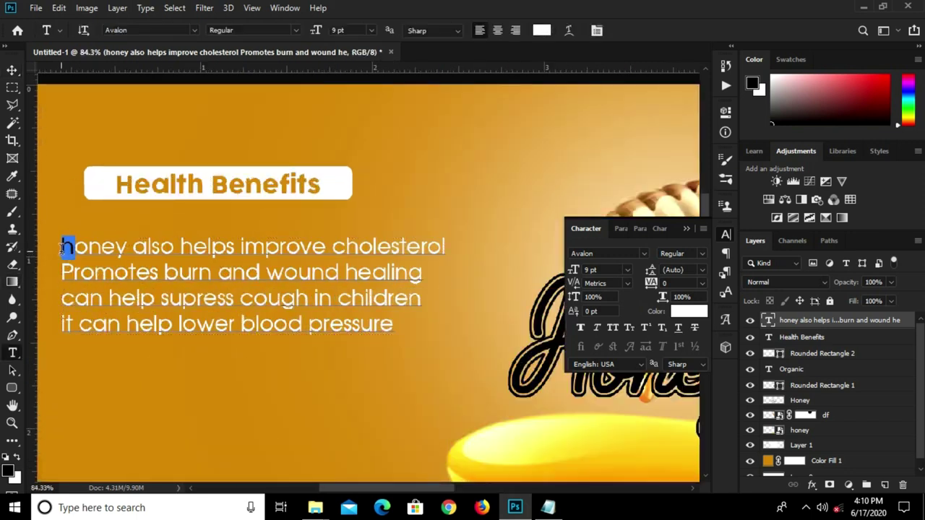
pyautogui.click(125, 253)
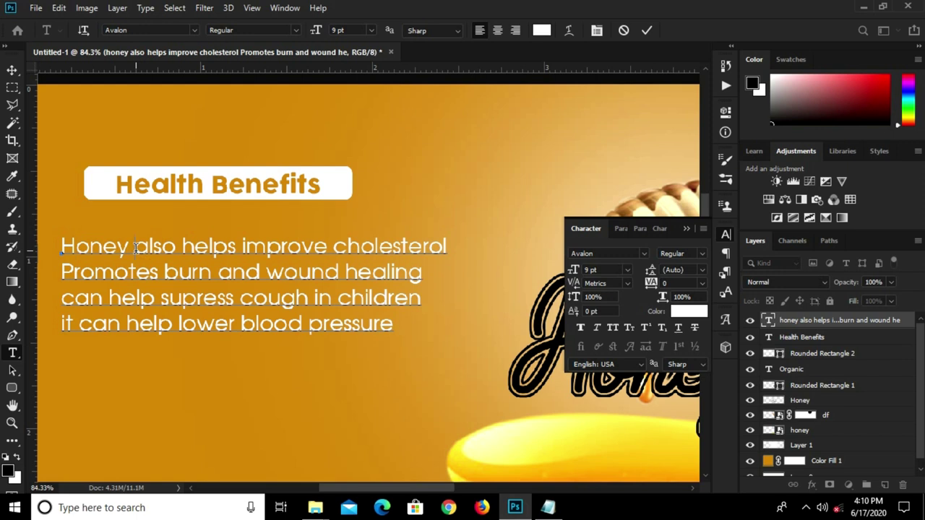
pyautogui.moveTo(135, 247); pyautogui.dragTo(177, 247)
pyautogui.press('BackSpace')
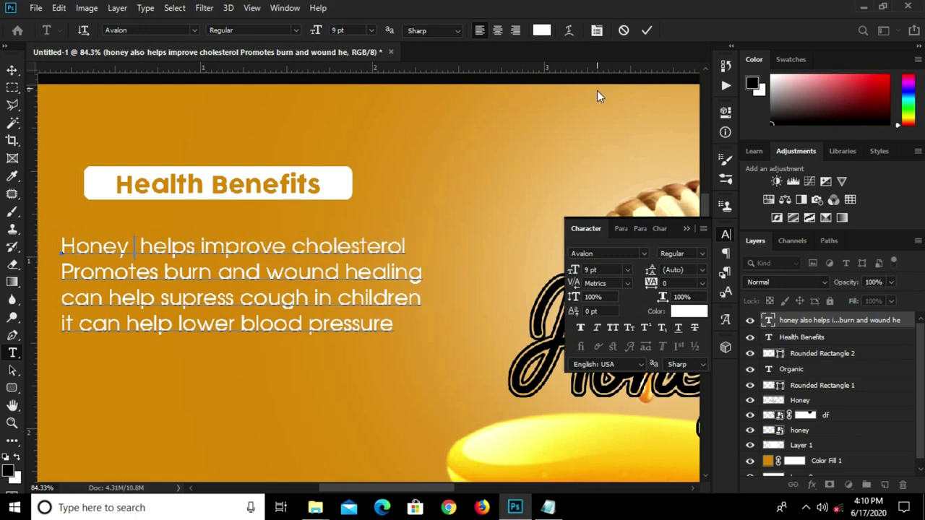
pyautogui.click(647, 35)
# - Nudge the benefit paragraph up to sit directly beneath the Health Benefits bar
pyautogui.scroll(-3, 334, 243)
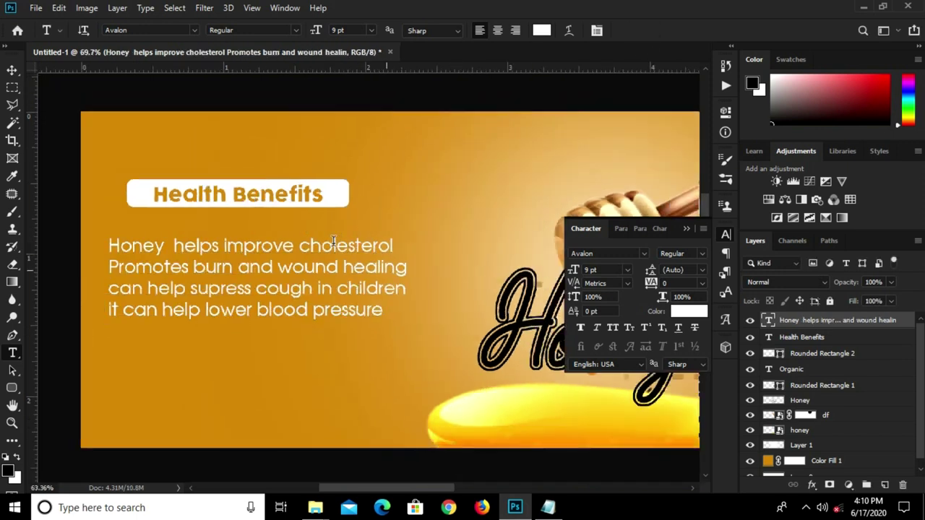
pyautogui.press('v')
pyautogui.scroll(-1, 293, 251)
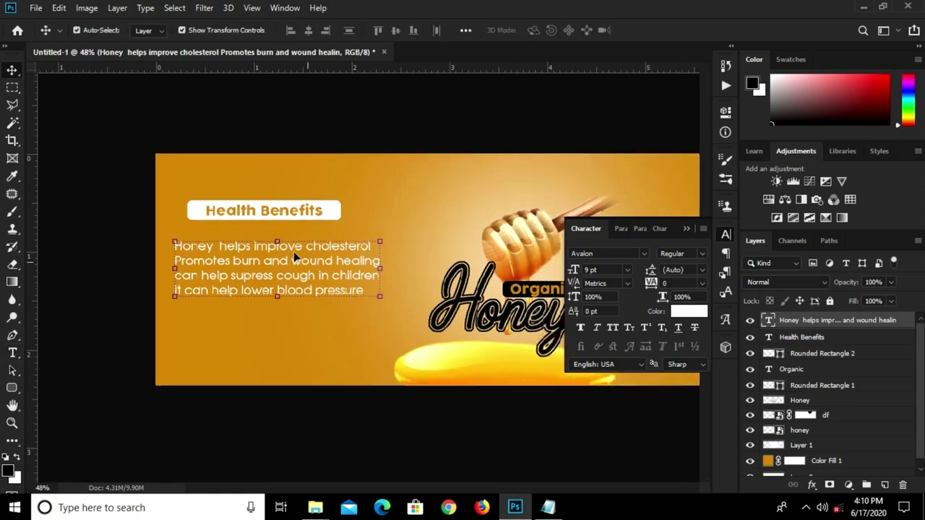
pyautogui.scroll(-2, 293, 251)
pyautogui.moveTo(245, 289); pyautogui.dragTo(248, 287)
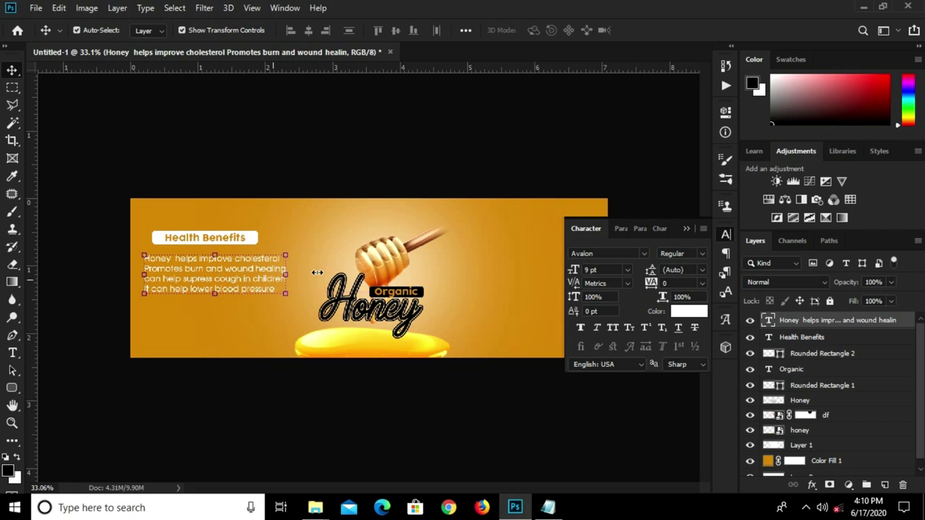
pyautogui.click(685, 229)
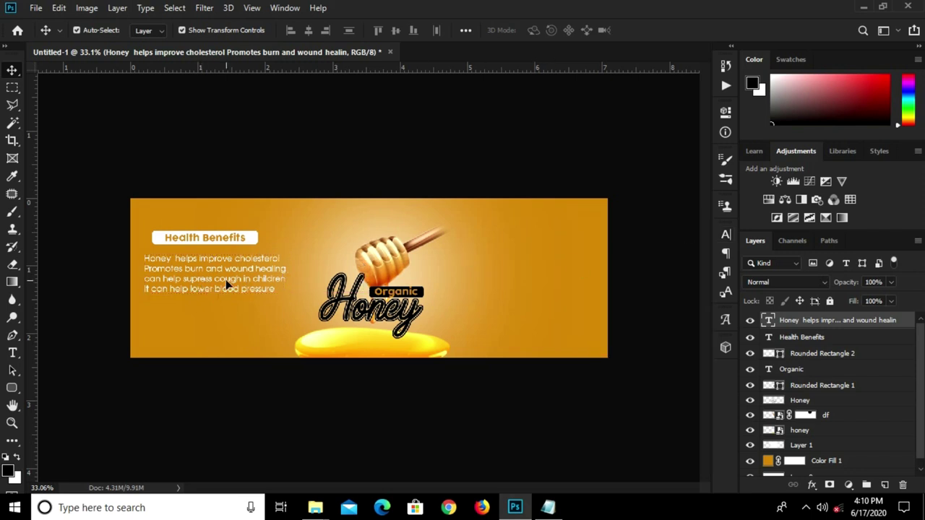
pyautogui.press('Up')
pyautogui.press('Up')
pyautogui.press('Up')
pyautogui.press('Up')
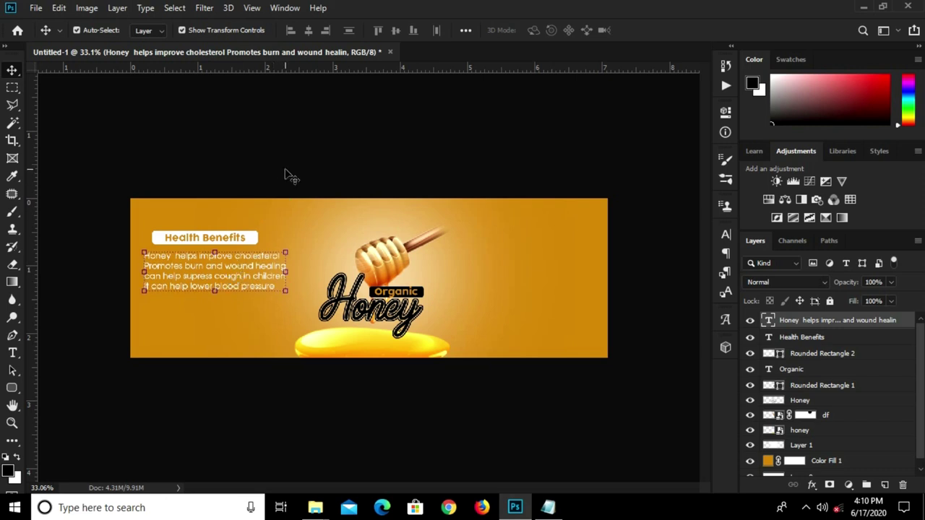
pyautogui.click(285, 174)
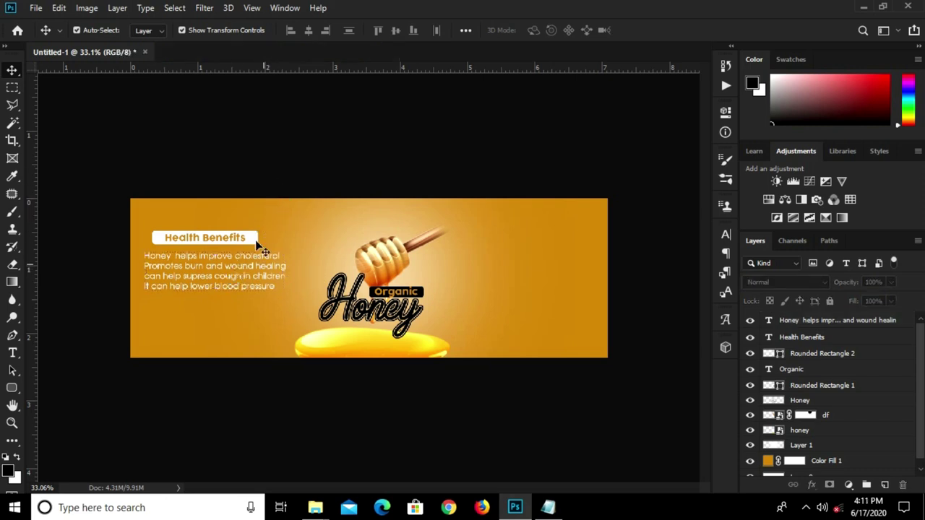
pyautogui.click(35, 8)
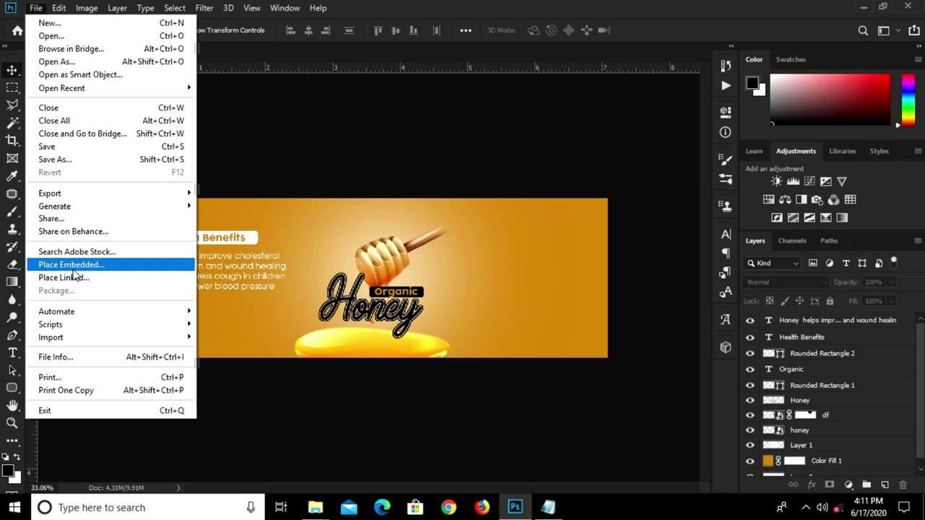
# - Place the barcode image on the label as an embedded layer
pyautogui.click(72, 266)
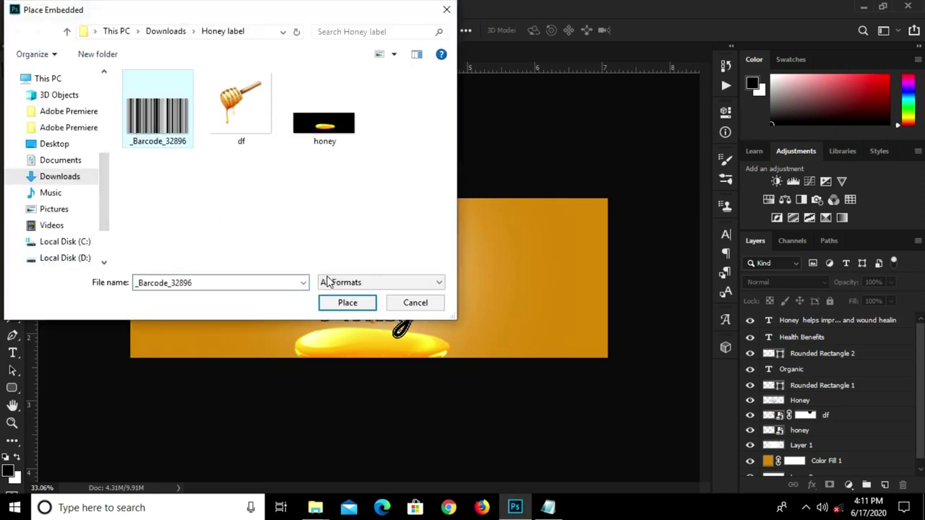
pyautogui.click(347, 303)
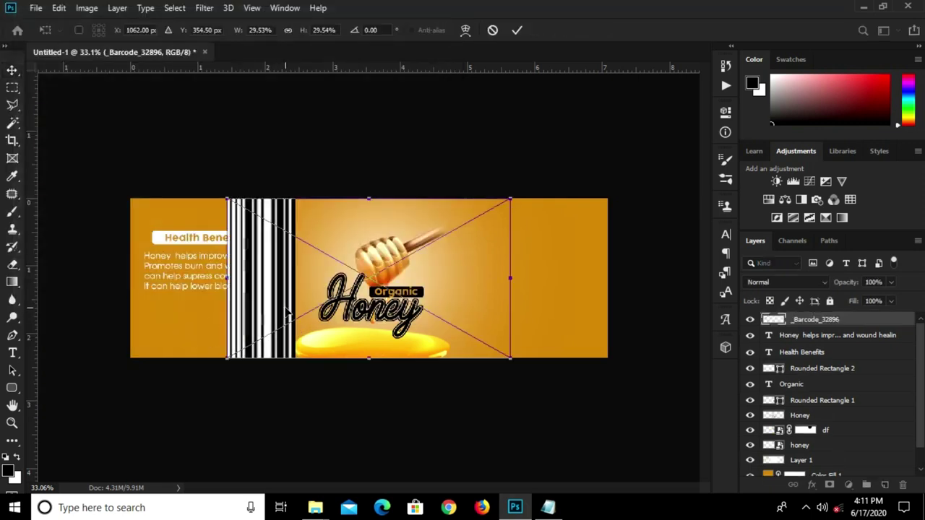
pyautogui.click(517, 30)
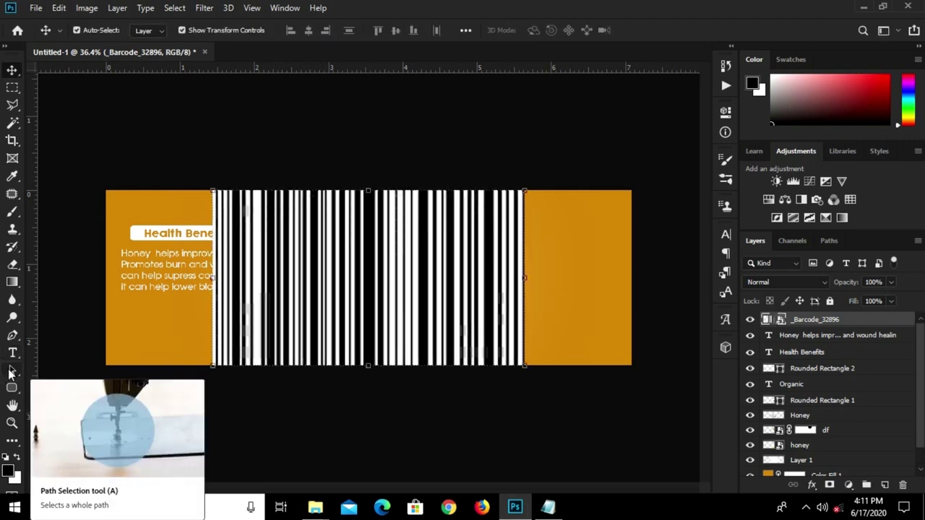
# - Rasterize the barcode layer and delete its lower part with a rectangular selection
pyautogui.click(13, 86)
pyautogui.click(76, 88)
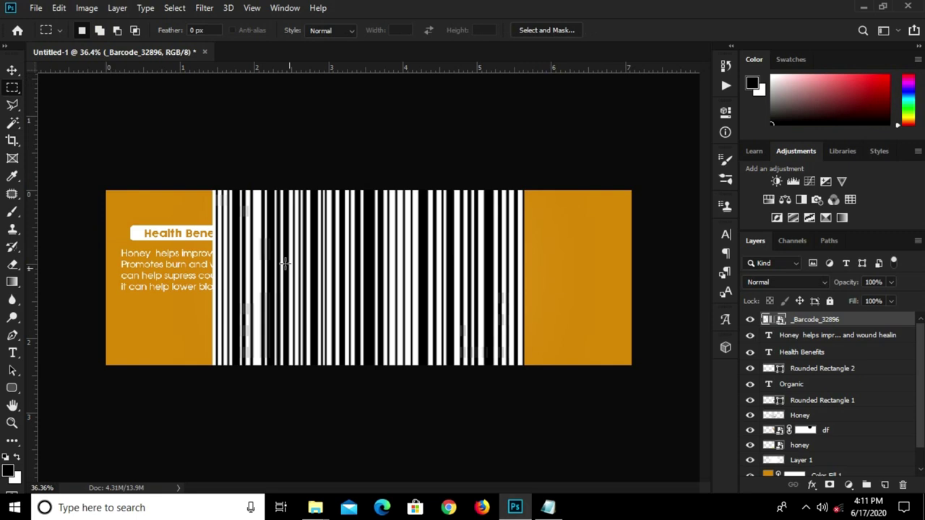
pyautogui.rightClick(824, 319)
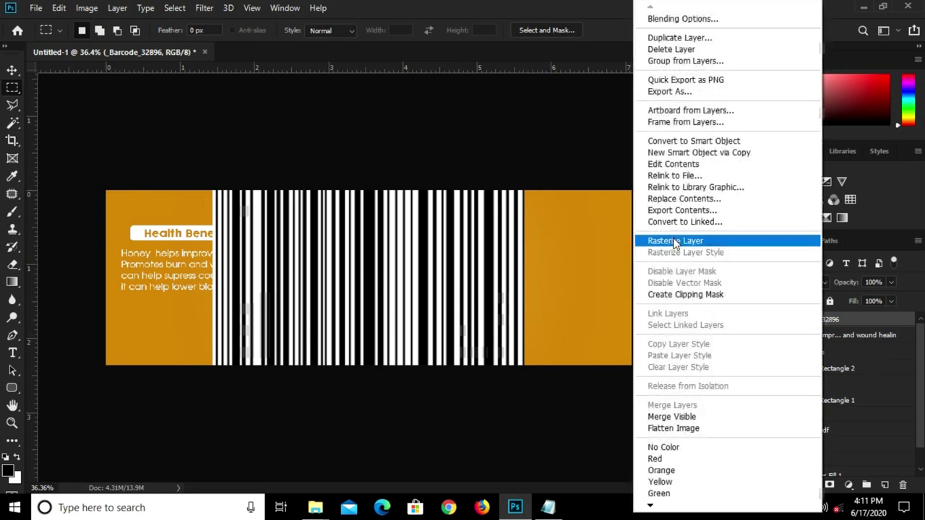
pyautogui.click(674, 242)
pyautogui.moveTo(201, 298); pyautogui.dragTo(553, 397)
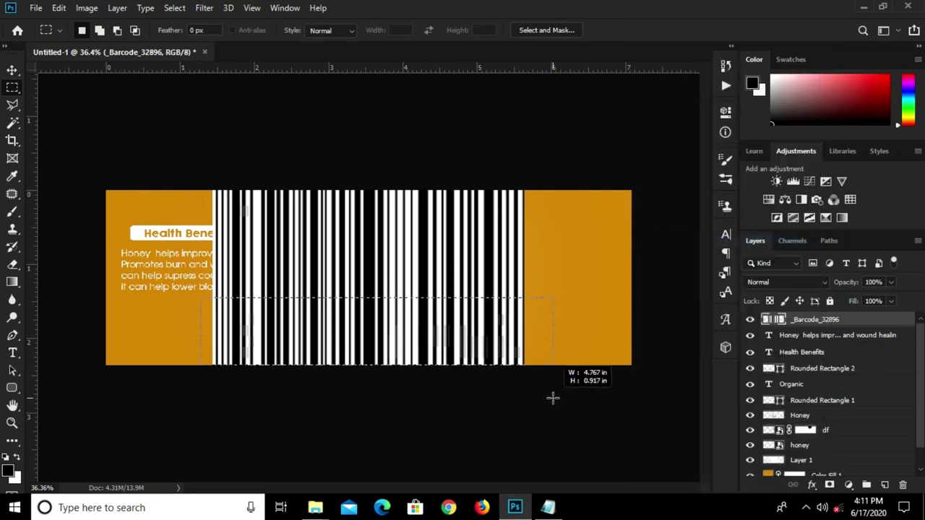
pyautogui.press('Delete')
pyautogui.hotkey('ctrl', 'd')
# - Shrink the barcode to about 29% and place it bottom-left beneath the benefit text
pyautogui.press('v')
pyautogui.moveTo(366, 293); pyautogui.dragTo(295, 334)
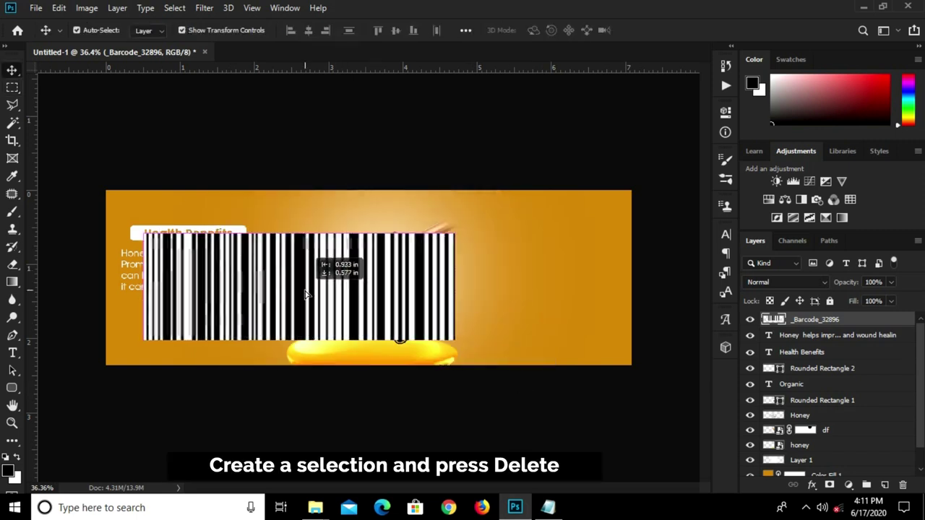
pyautogui.hotkey('ctrl', 't')
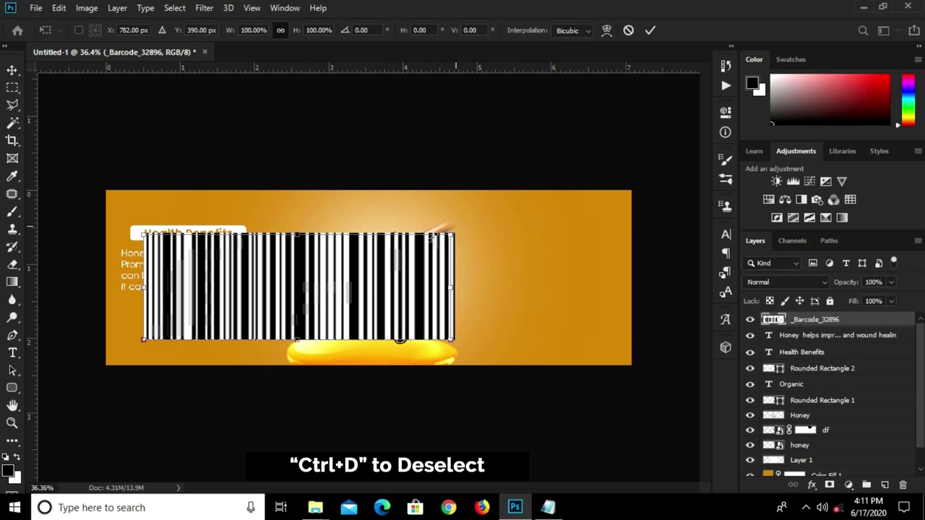
pyautogui.moveTo(441, 230); pyautogui.dragTo(234, 302)
pyautogui.moveTo(200, 332); pyautogui.dragTo(189, 346)
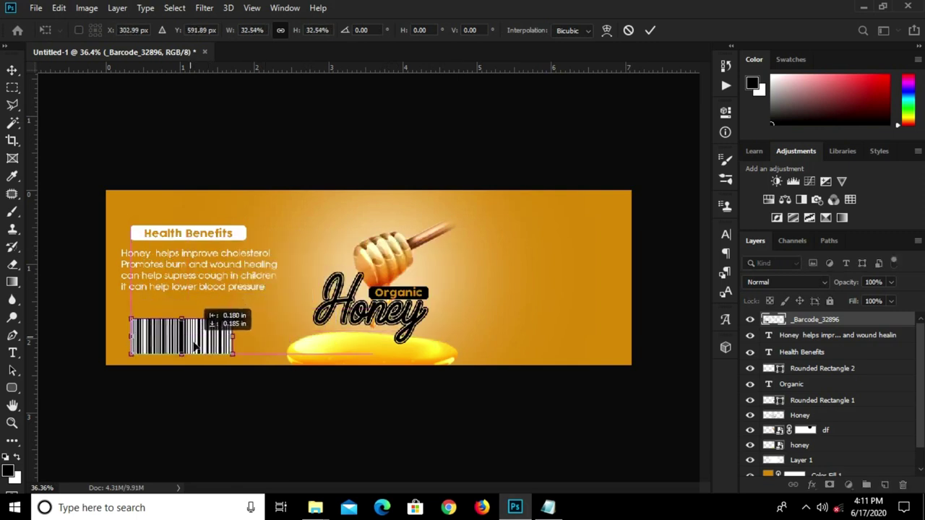
pyautogui.moveTo(235, 320); pyautogui.dragTo(202, 330)
pyautogui.press('Return')
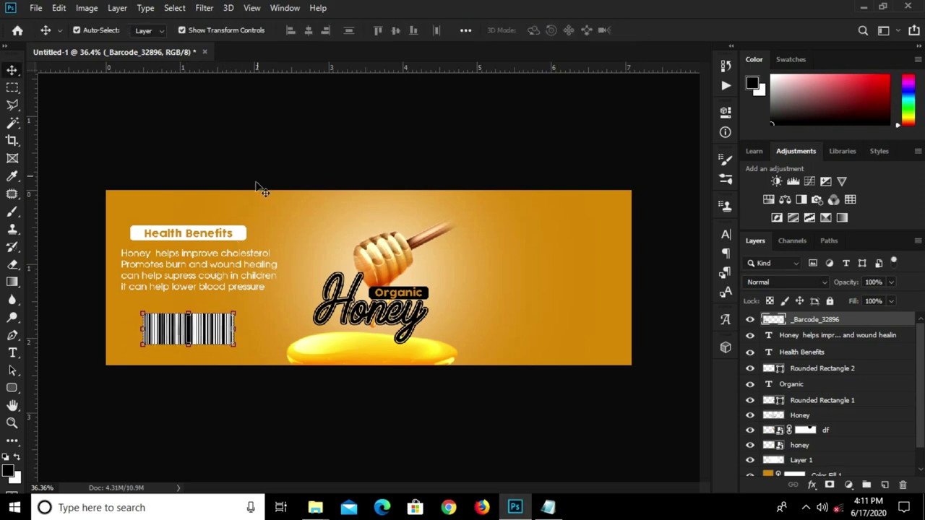
pyautogui.click(214, 233)
pyautogui.scroll(2, 214, 233)
# - Duplicate the white Health Benefits heading bar onto the label's right side
pyautogui.click(178, 225)
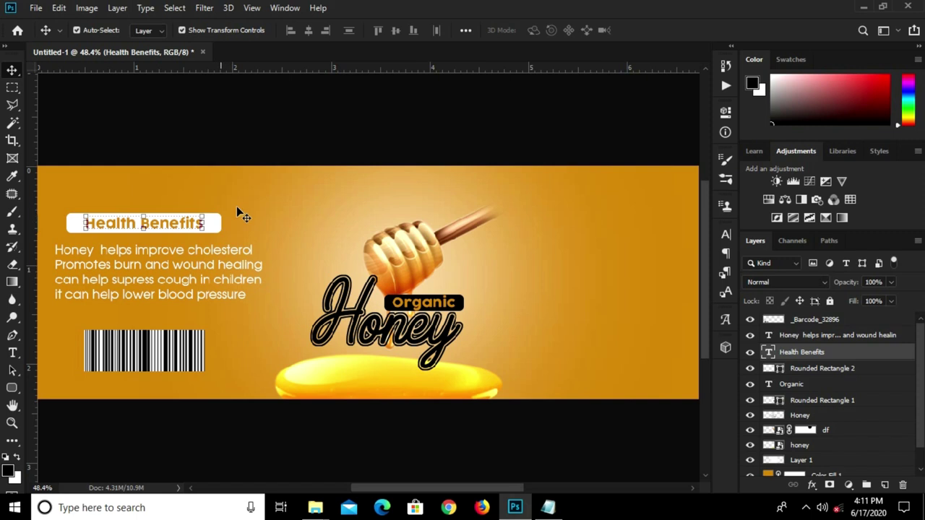
pyautogui.click(228, 212)
pyautogui.click(193, 226)
pyautogui.click(260, 145)
pyautogui.click(219, 222)
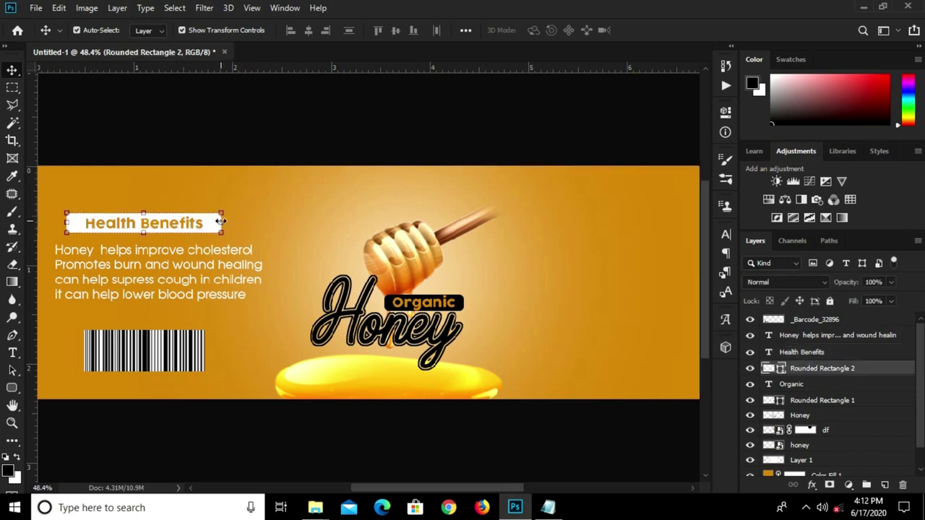
pyautogui.keyDown('shift'); pyautogui.click(825, 354); pyautogui.keyUp('shift')
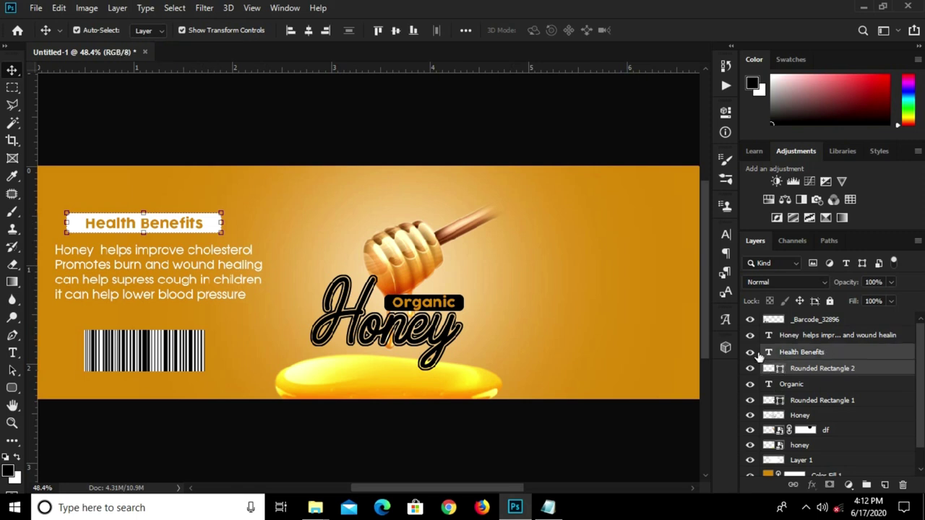
pyautogui.moveTo(190, 227); pyautogui.dragTo(665, 239)
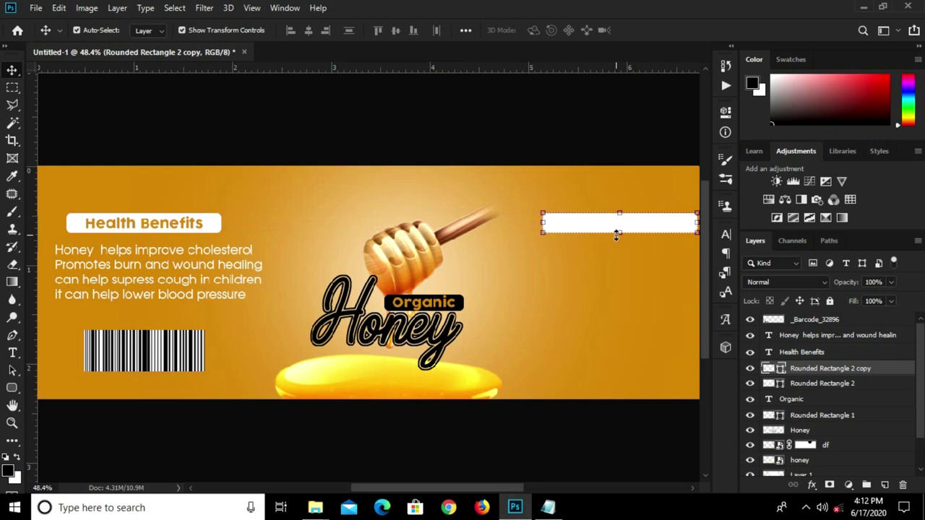
# - Copy the heading text into the right bar and retype it as 'Content of Honey'
pyautogui.click(193, 227)
pyautogui.moveTo(193, 227)
pyautogui.mouseDown()
pyautogui.moveTo(685, 226)
pyautogui.moveTo(482, 227)
pyautogui.mouseUp()
pyautogui.press('t')
pyautogui.click(450, 223)
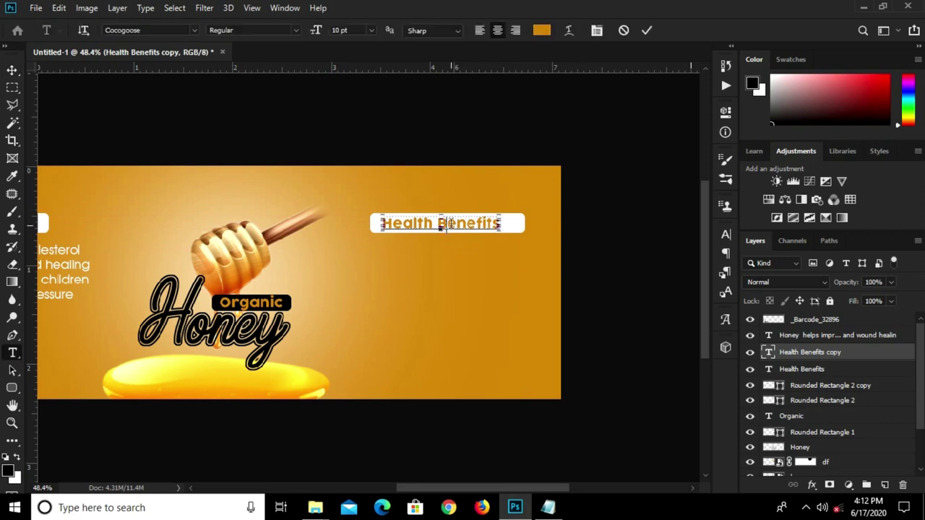
pyautogui.hotkey('ctrl', 'a')
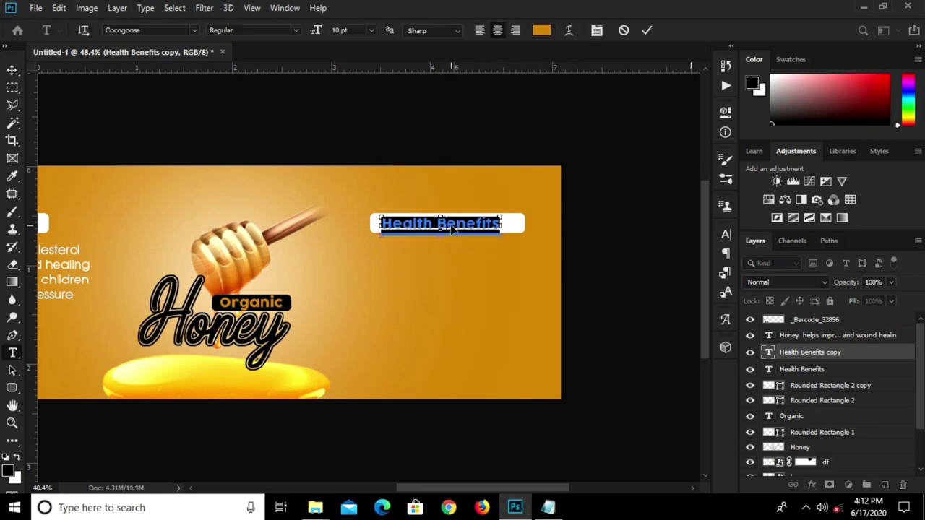
pyautogui.write('Content of Honey')
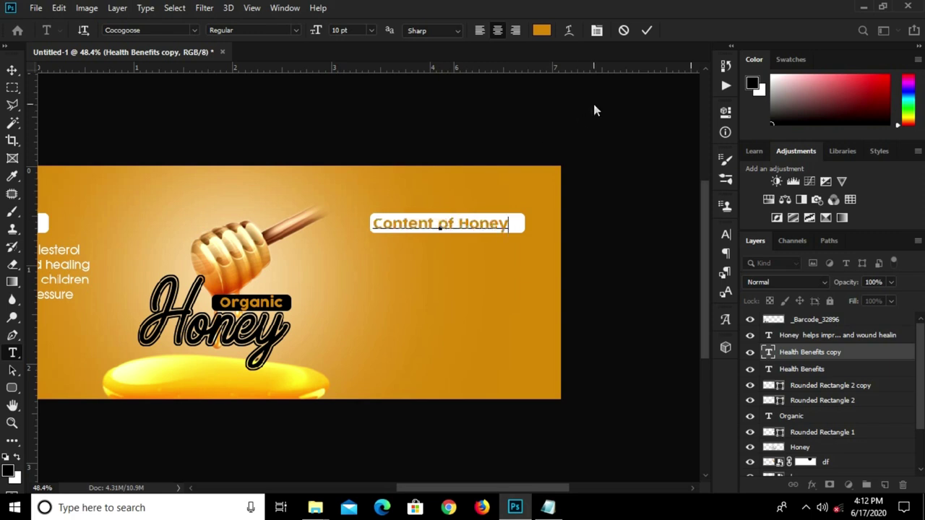
pyautogui.click(645, 30)
pyautogui.press('v')
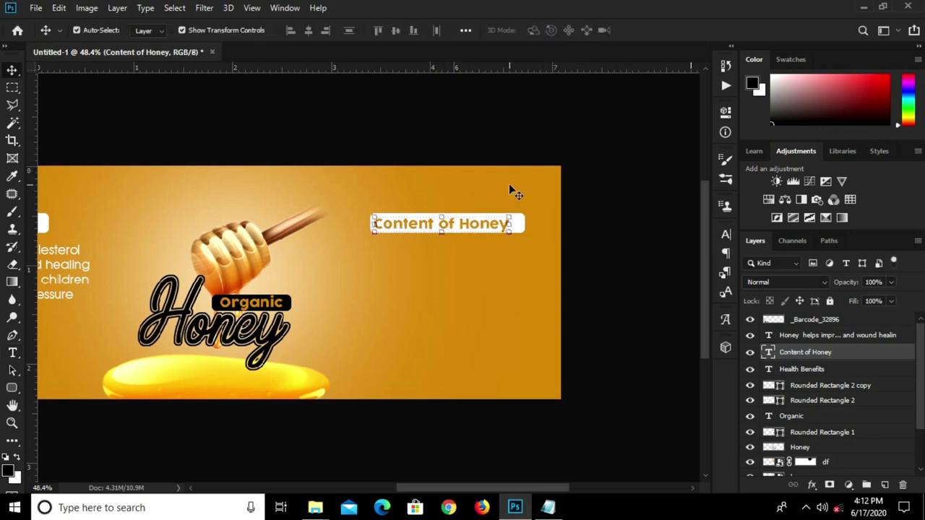
pyautogui.press('Right')
pyautogui.press('Right')
pyautogui.press('Right')
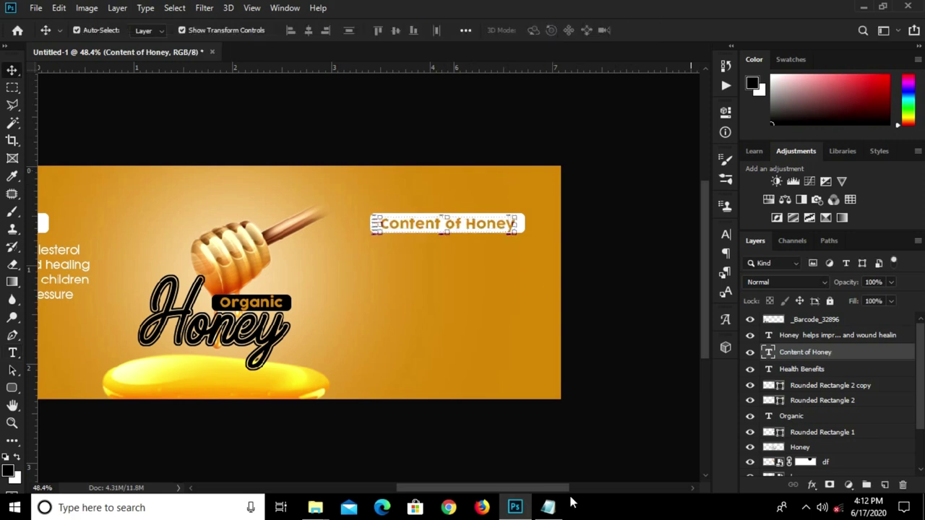
# - Copy the carbohydrate table lines from the honey label notes
pyautogui.click(557, 463)
pyautogui.moveTo(368, 196); pyautogui.dragTo(601, 283)
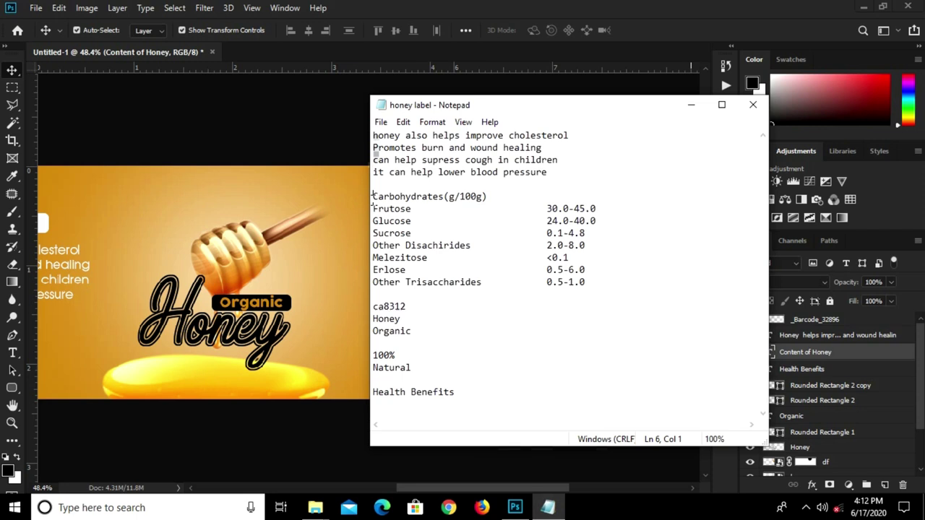
pyautogui.rightClick(491, 248)
pyautogui.click(531, 290)
pyautogui.click(334, 296)
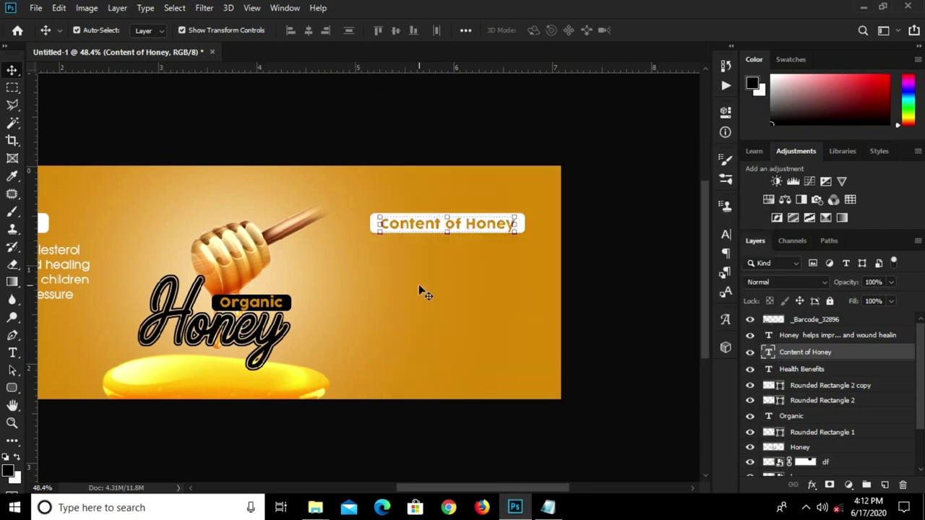
# - Paste the carbohydrate table as a new white text layer on the label
pyautogui.click(12, 353)
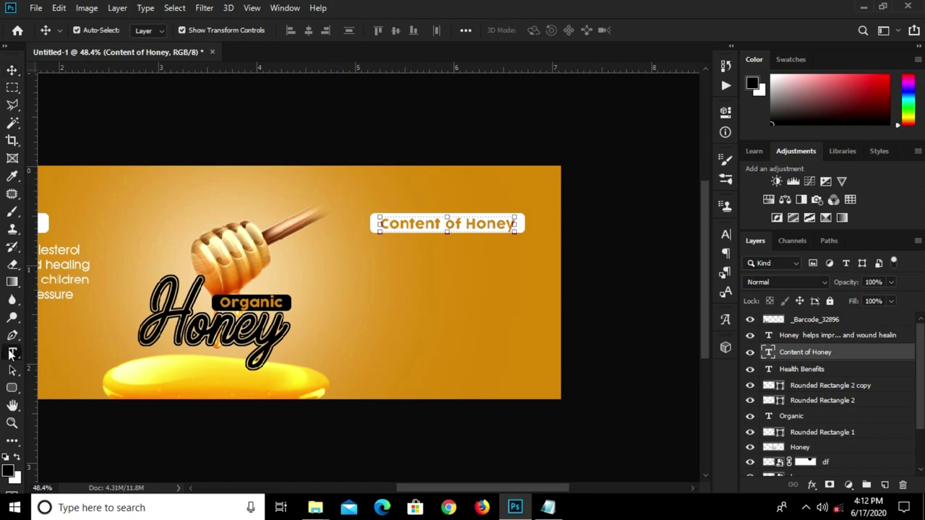
pyautogui.click(378, 265)
pyautogui.hotkey('ctrl', 'v')
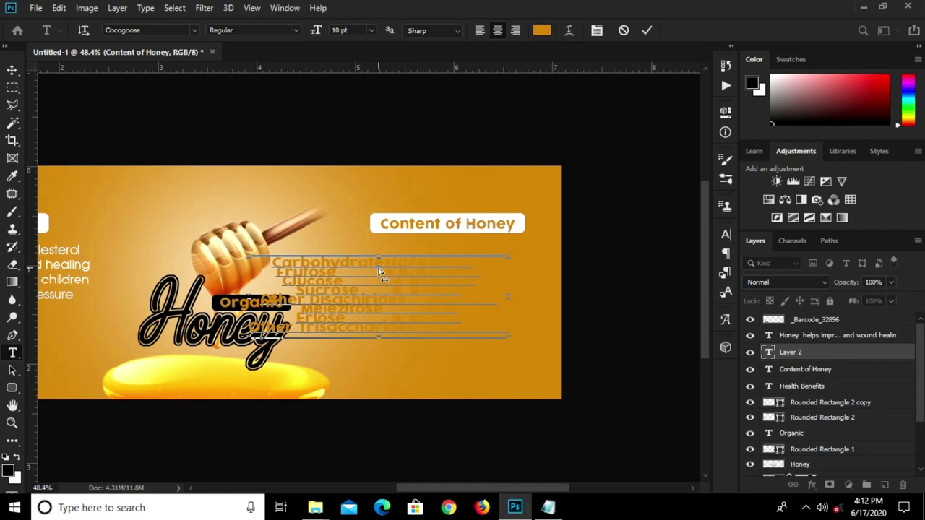
pyautogui.click(650, 31)
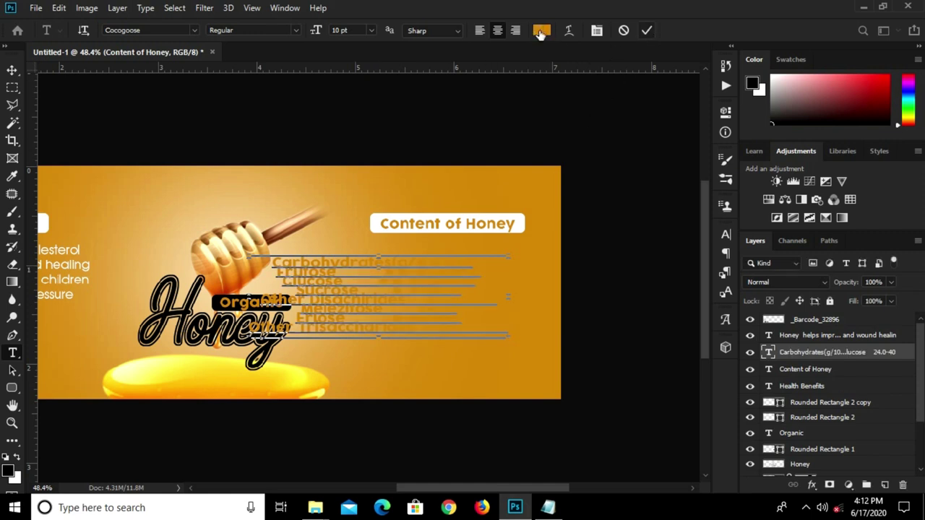
pyautogui.click(541, 30)
pyautogui.moveTo(435, 207); pyautogui.dragTo(414, 188)
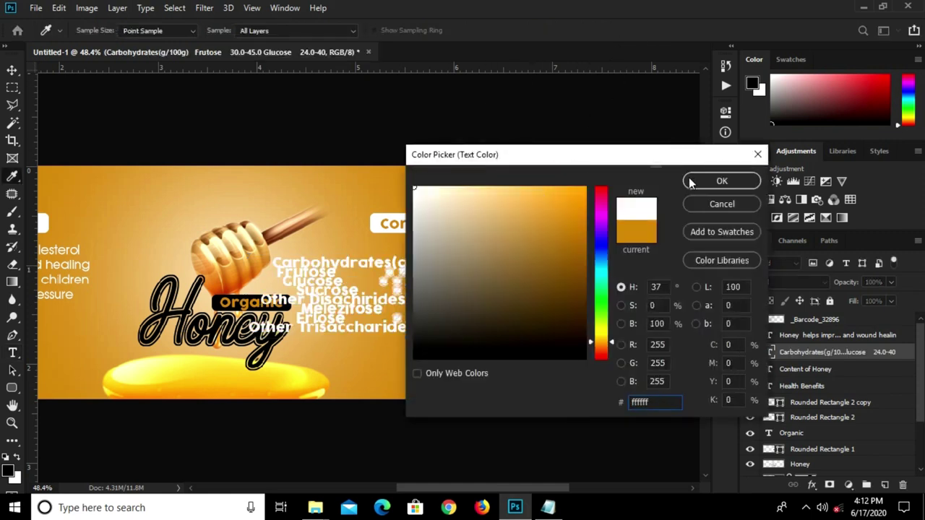
pyautogui.click(695, 182)
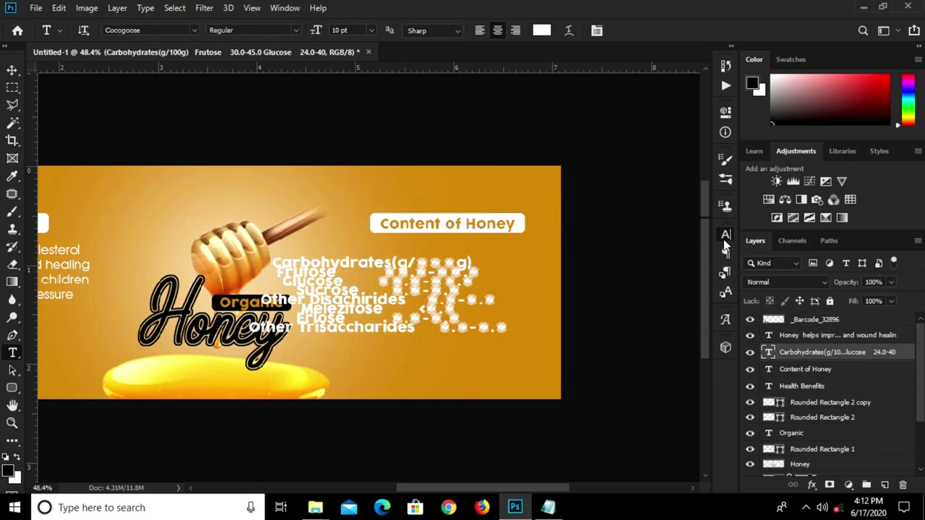
# - Set the table text to the Avalon font at 9 pt
pyautogui.click(725, 237)
pyautogui.click(642, 254)
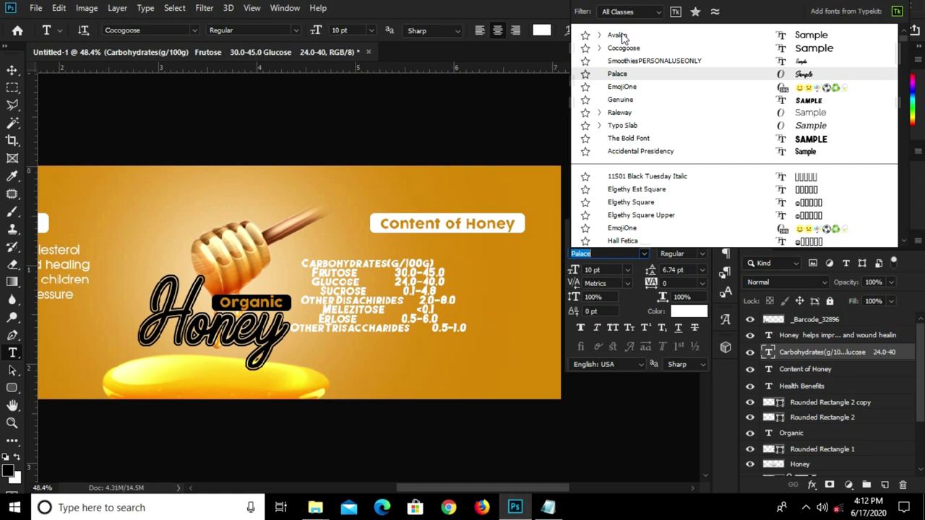
pyautogui.click(620, 35)
pyautogui.click(627, 269)
pyautogui.click(600, 318)
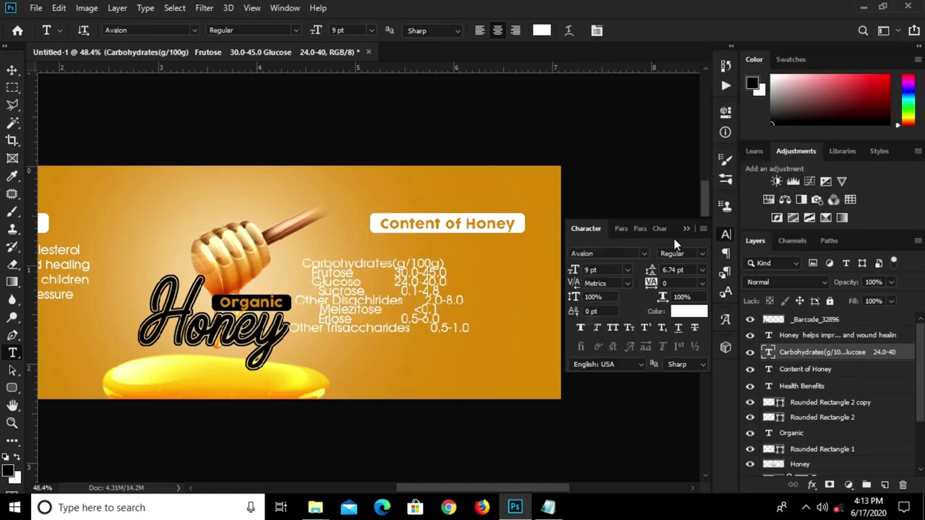
pyautogui.click(686, 228)
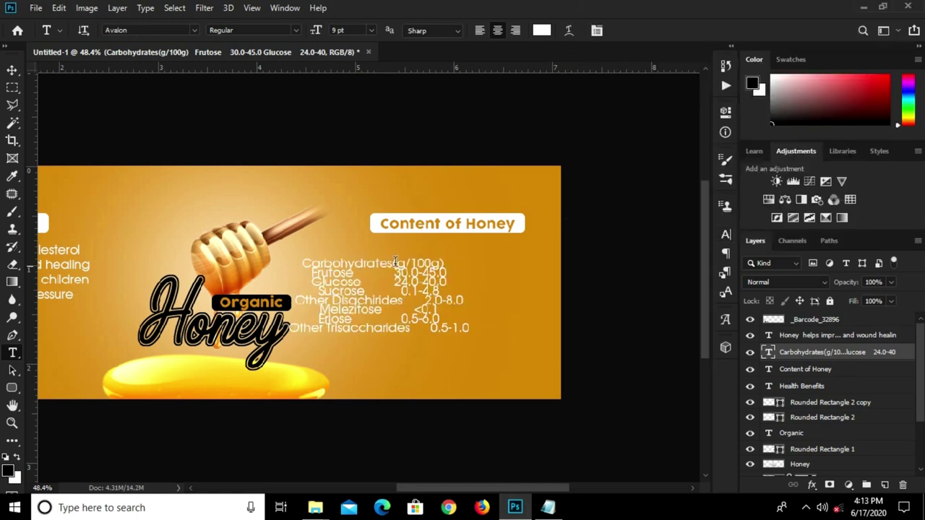
# - Left-align the nutrition table text
pyautogui.click(725, 235)
pyautogui.click(615, 228)
pyautogui.click(579, 253)
pyautogui.click(685, 227)
pyautogui.scroll(3, 468, 286)
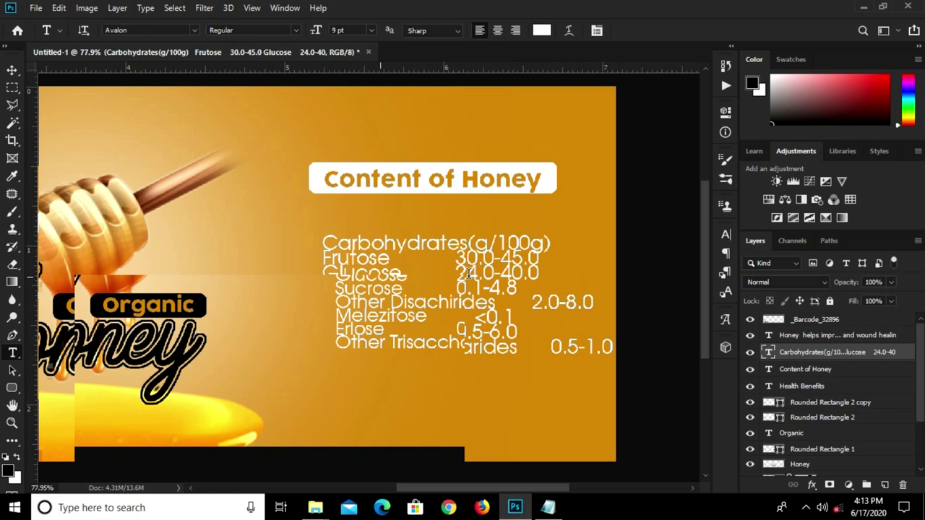
# - Set the table's leading to Auto while keeping the Avalon font
pyautogui.click(727, 235)
pyautogui.click(701, 270)
pyautogui.click(678, 283)
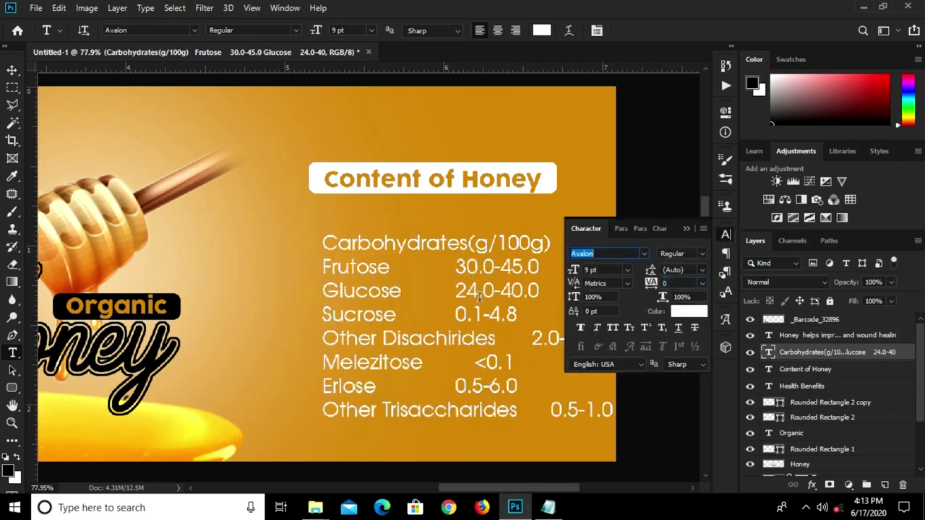
pyautogui.write('v')
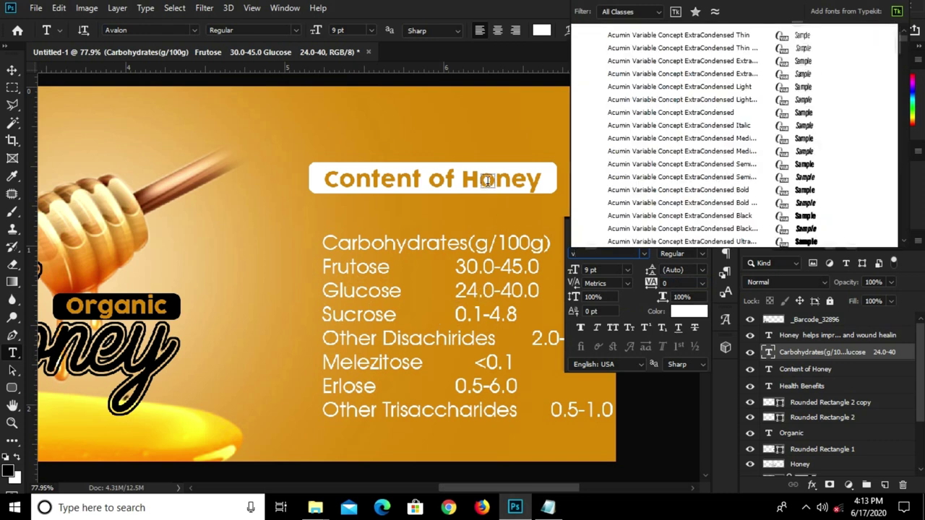
pyautogui.press('Escape')
pyautogui.hotkey('alt', 'Down')
pyautogui.click(698, 269)
pyautogui.click(682, 283)
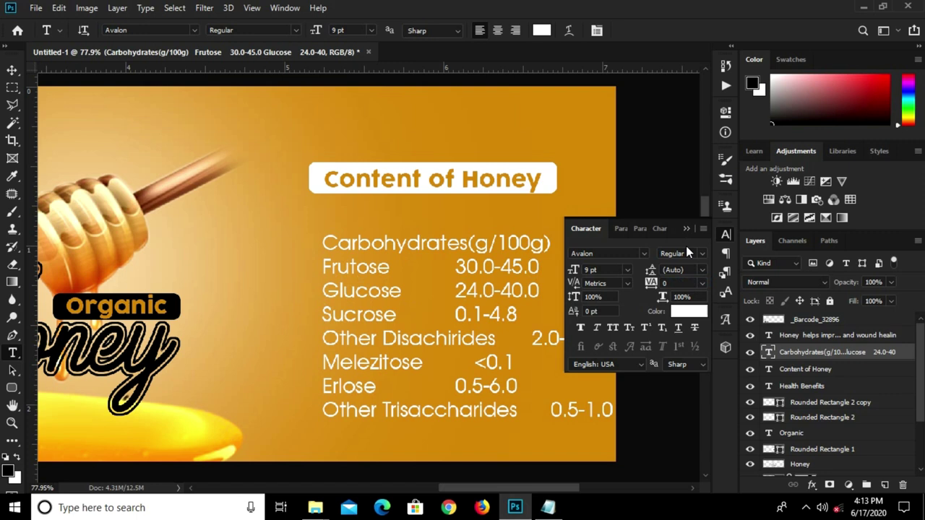
pyautogui.click(687, 230)
# - Move the table up and align its Sucrose, Melezitose, Erlose and trisaccharide values in one column
pyautogui.press('v')
pyautogui.moveTo(438, 336); pyautogui.dragTo(440, 318)
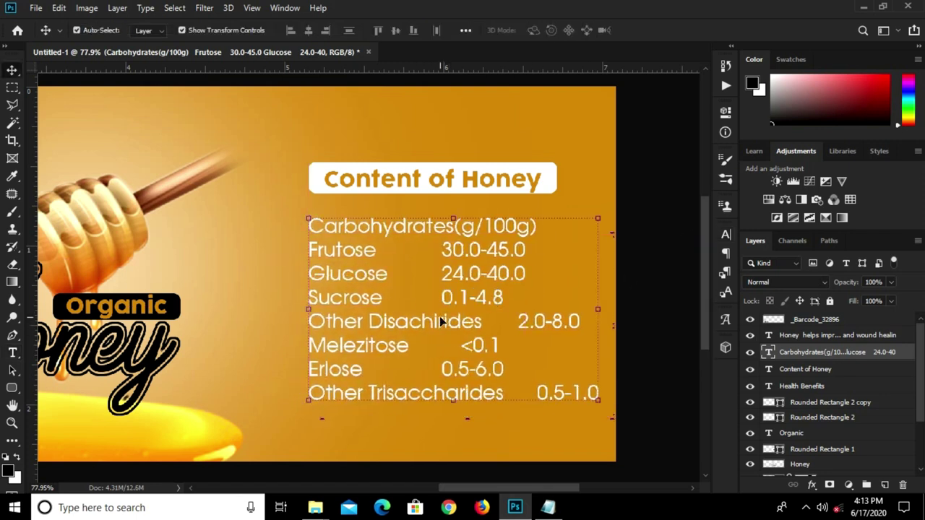
pyautogui.press('t')
pyautogui.click(444, 250)
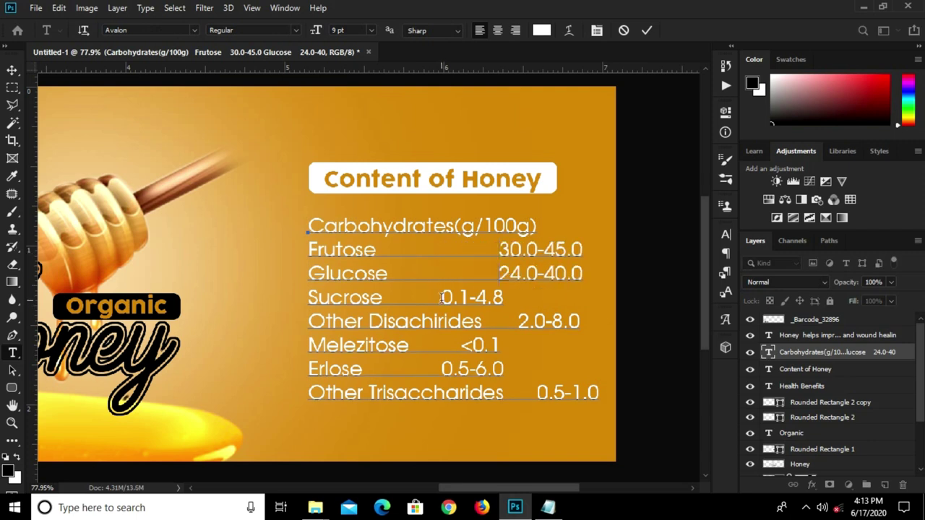
pyautogui.press('BackSpace')
pyautogui.press('BackSpace')
pyautogui.press('BackSpace')
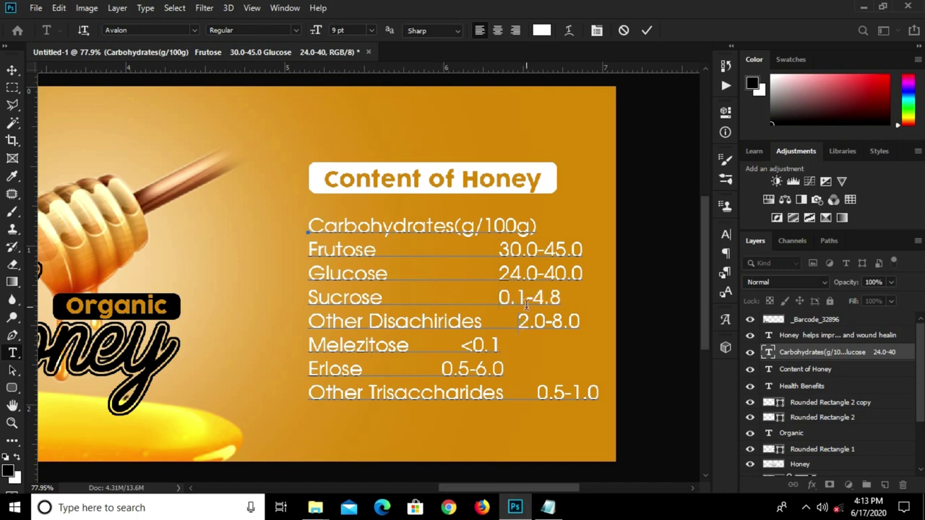
pyautogui.press('Delete')
pyautogui.press('Delete')
pyautogui.press('Delete')
pyautogui.click(461, 345)
pyautogui.click(439, 369)
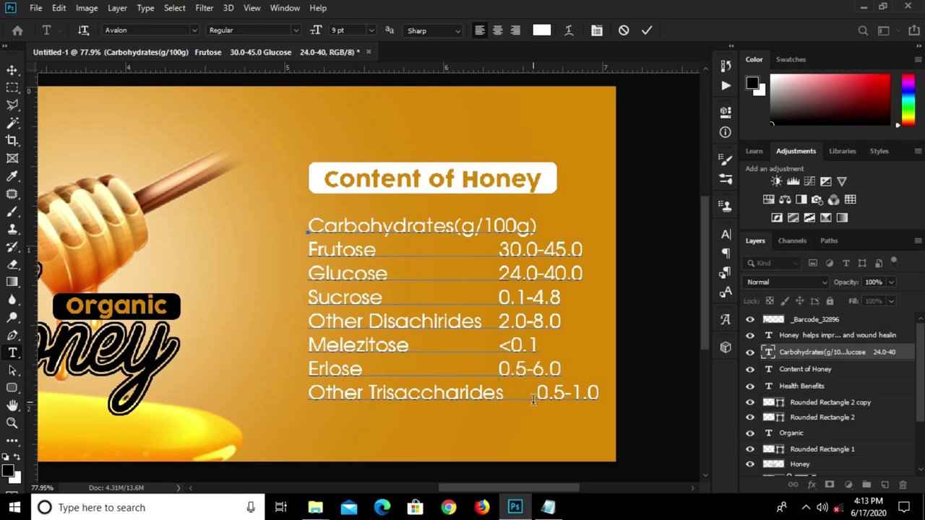
pyautogui.press('Delete')
pyautogui.press('Delete')
pyautogui.press('Delete')
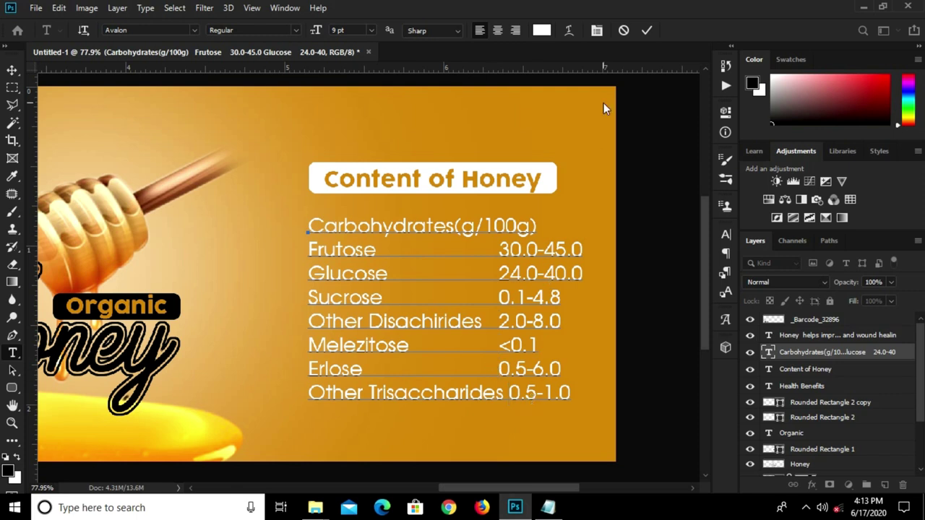
pyautogui.click(646, 30)
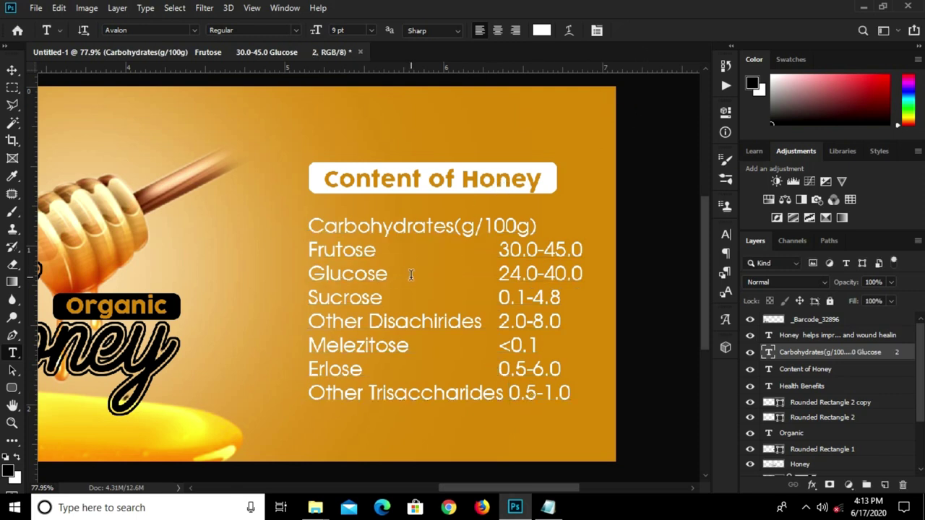
pyautogui.press('v')
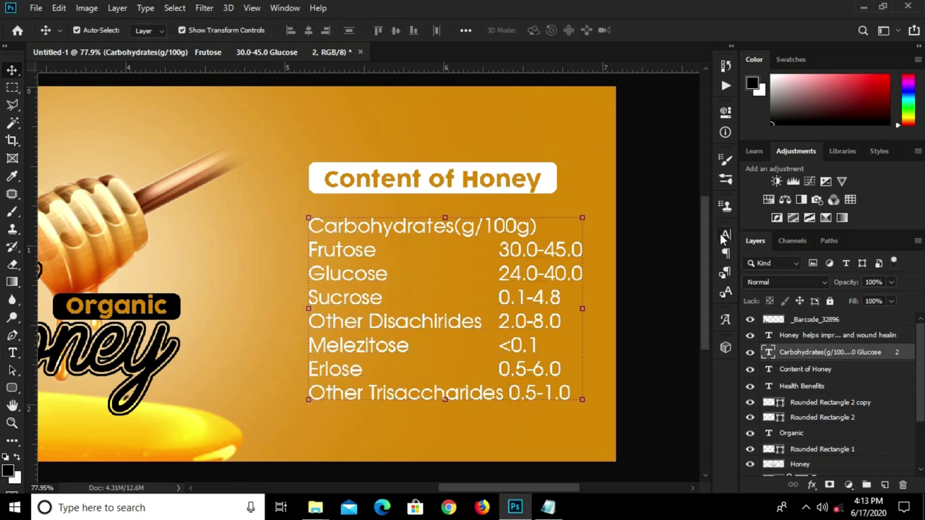
# - Set the table text to 8 pt and scale the block to about 91.5%
pyautogui.click(724, 236)
pyautogui.click(627, 269)
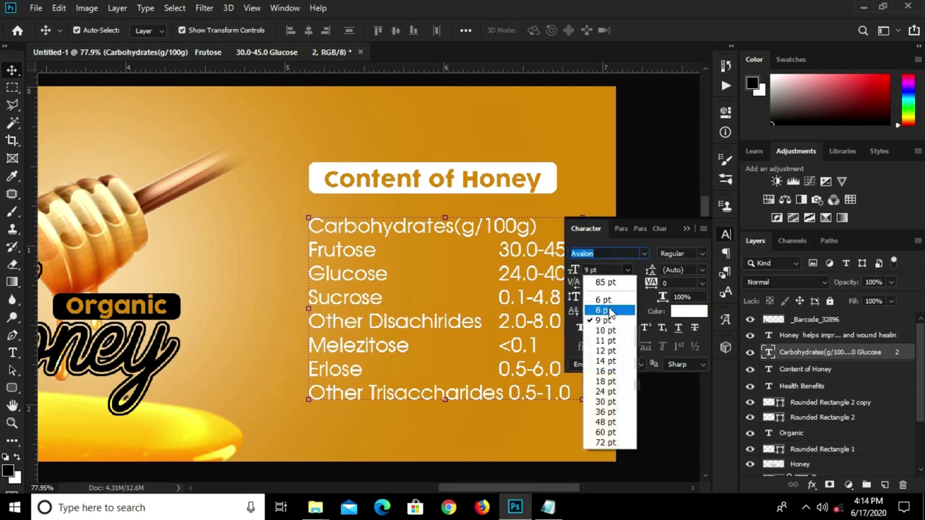
pyautogui.click(600, 305)
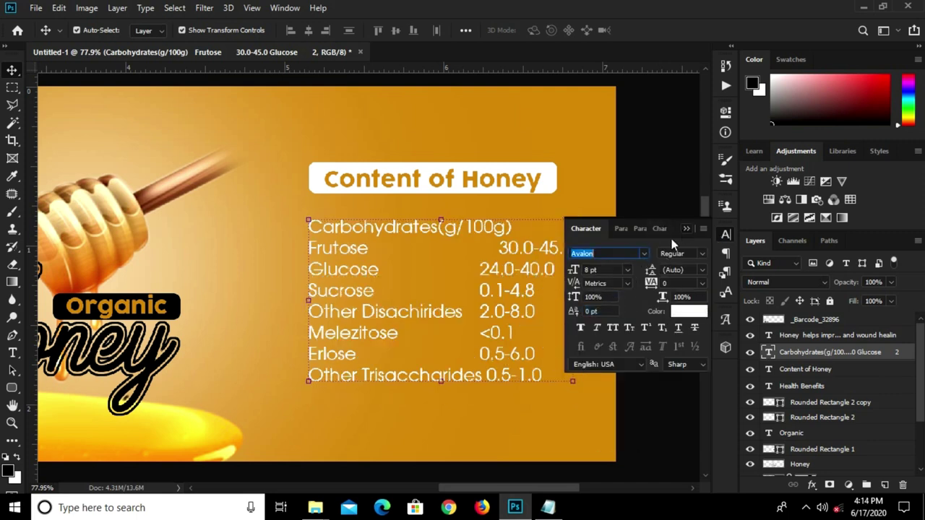
pyautogui.moveTo(503, 306); pyautogui.dragTo(506, 299)
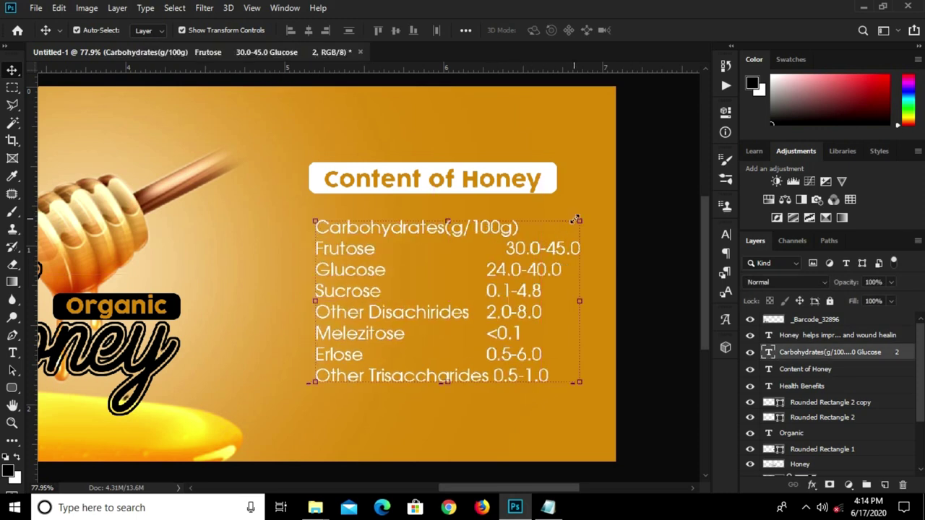
pyautogui.moveTo(573, 220); pyautogui.dragTo(576, 208)
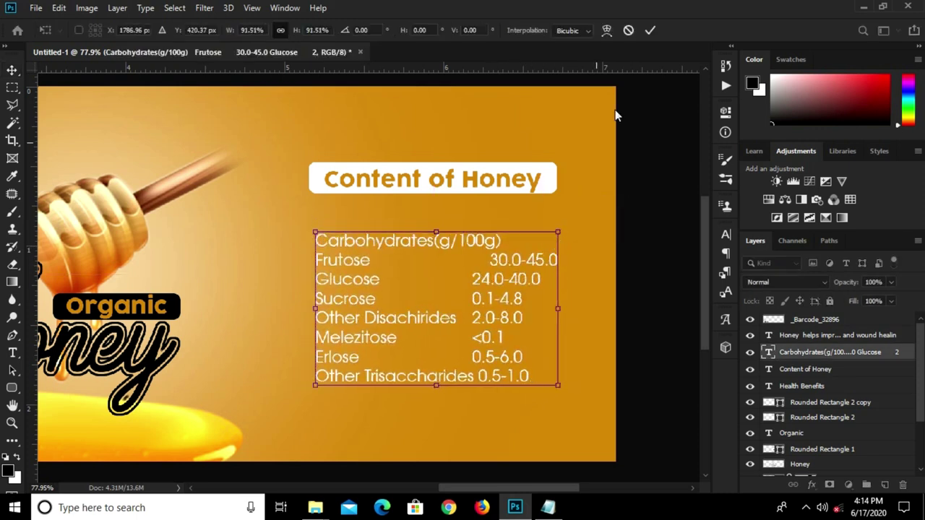
pyautogui.click(650, 31)
pyautogui.moveTo(503, 314); pyautogui.dragTo(509, 319)
# - Pull Frutose's 30.0-45.0 value into the column and nudge the table up slightly
pyautogui.press('t')
pyautogui.click(498, 262)
pyautogui.press('BackSpace')
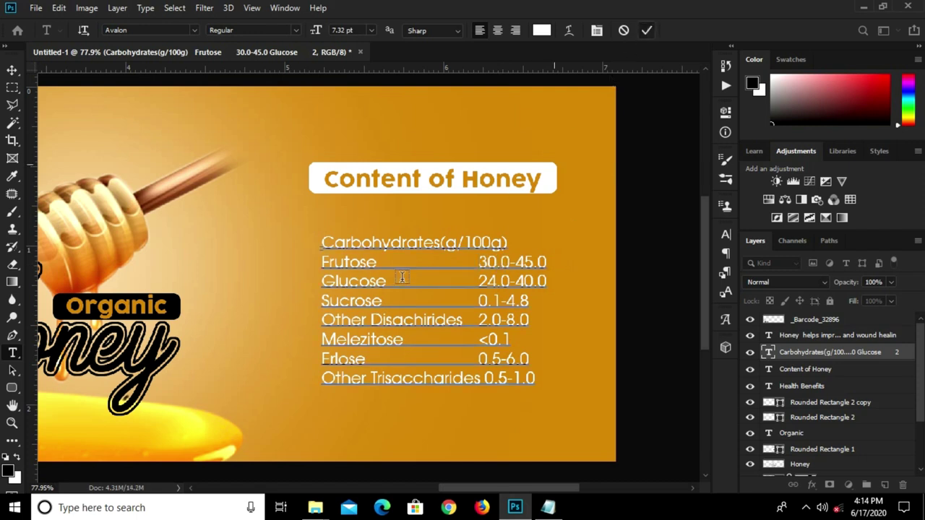
pyautogui.click(648, 30)
pyautogui.press('v')
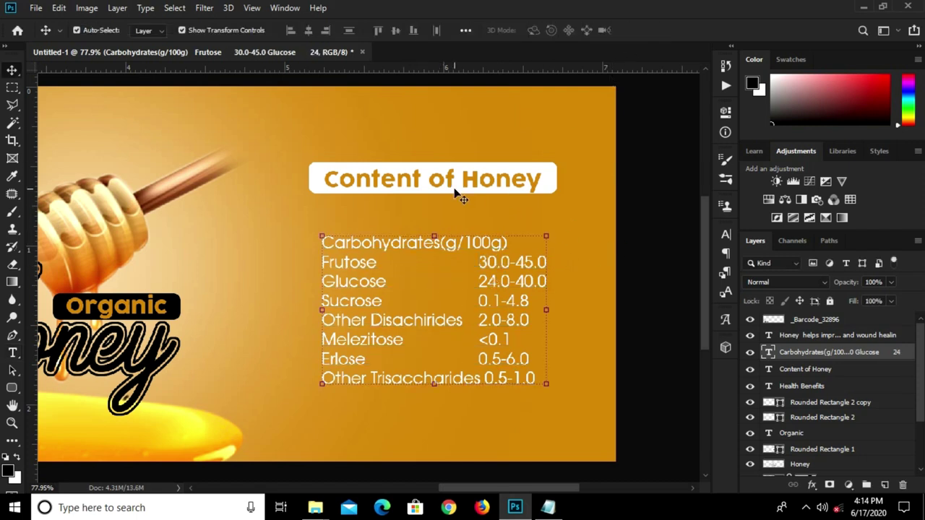
pyautogui.moveTo(490, 266); pyautogui.dragTo(493, 257)
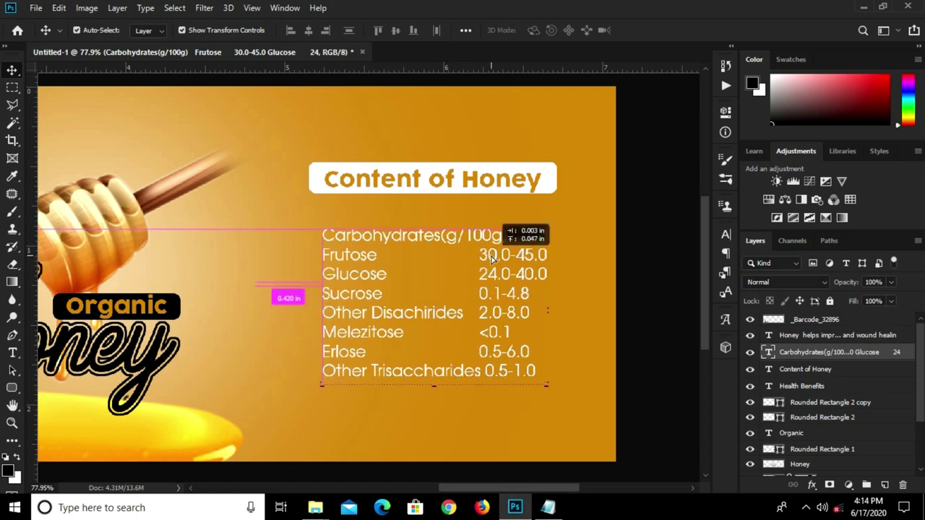
pyautogui.click(635, 217)
pyautogui.click(514, 189)
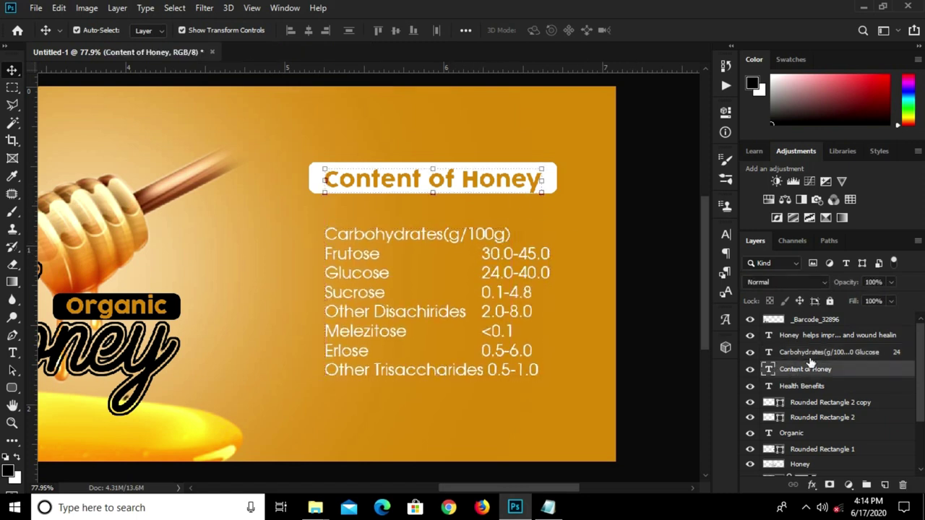
# - Lower the Rounded Rectangle 2 copy box and Content of Honey text to sit just above the table
pyautogui.click(318, 177)
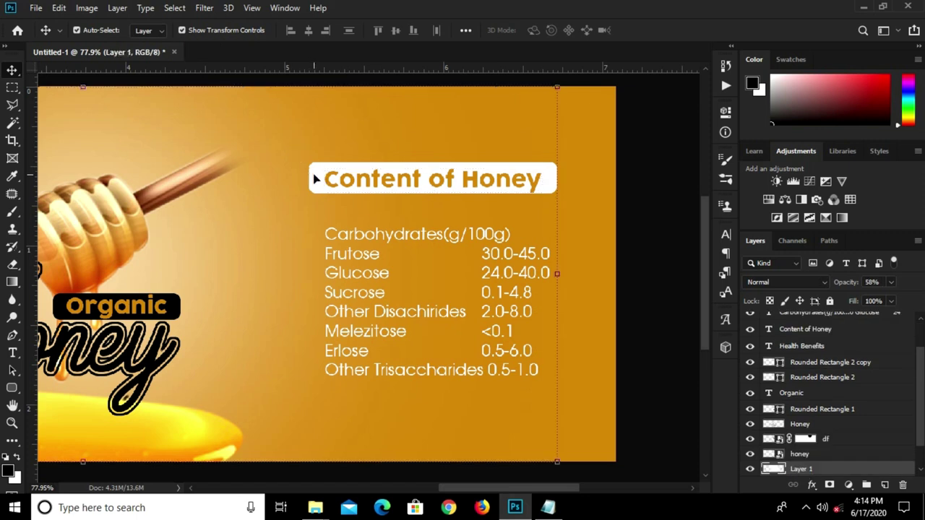
pyautogui.keyDown('shift'); pyautogui.click(349, 187); pyautogui.keyUp('shift')
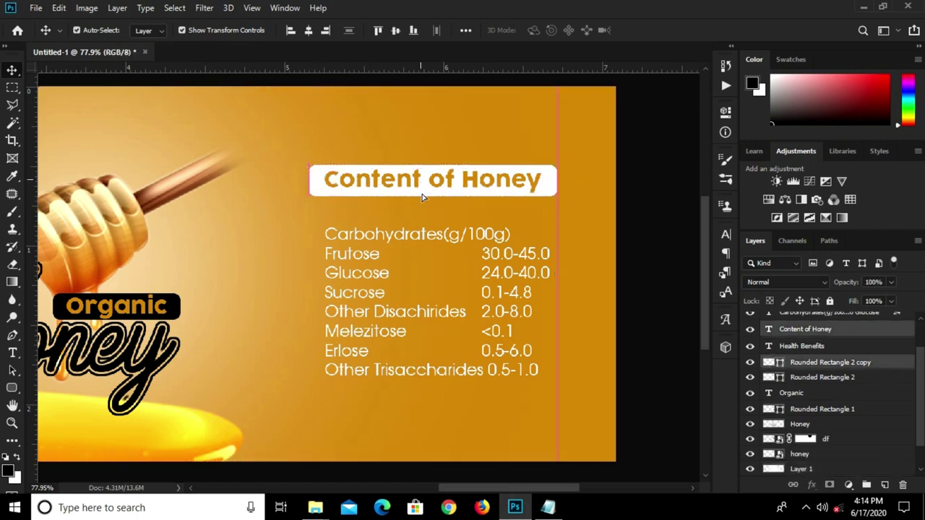
pyautogui.moveTo(415, 184); pyautogui.dragTo(423, 210)
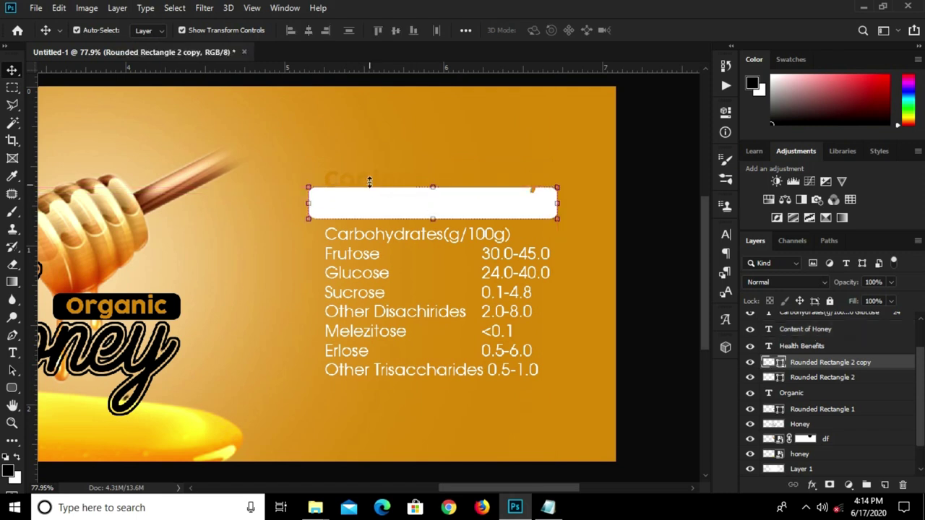
pyautogui.moveTo(367, 181); pyautogui.dragTo(369, 207)
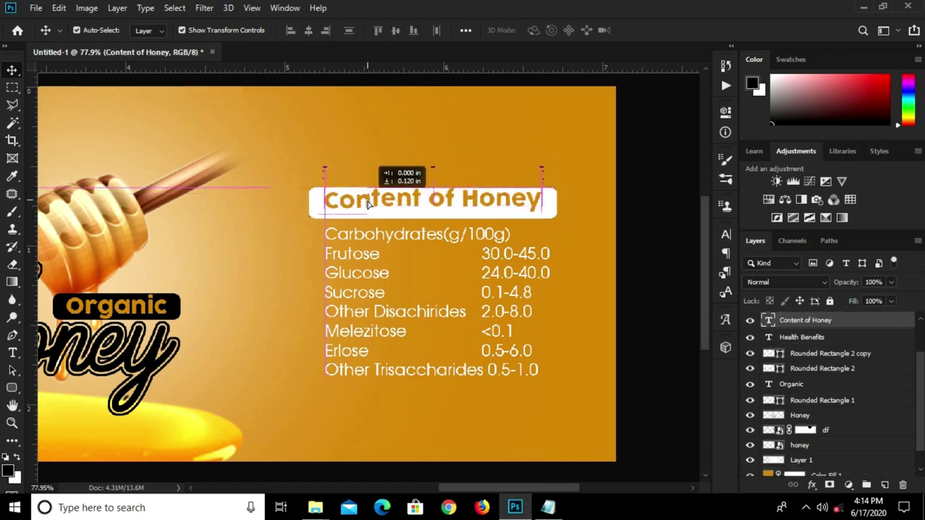
pyautogui.click(660, 253)
pyautogui.hotkey('ctrl', '0')
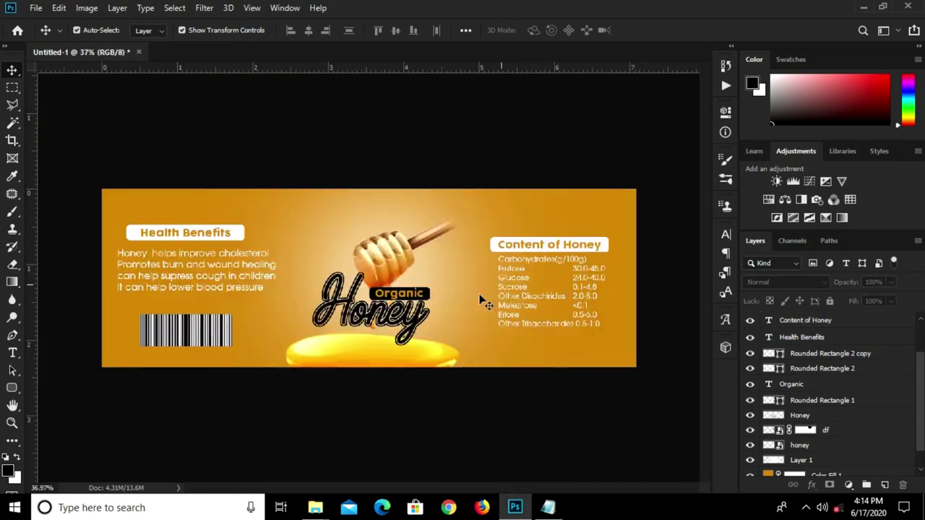
pyautogui.scroll(3, 442, 312)
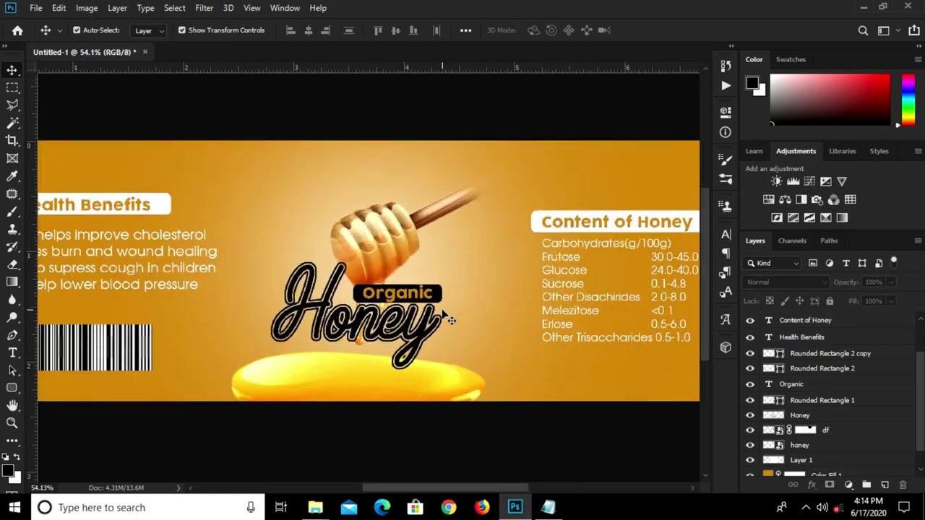
# - Draw a circle with the Ellipse tool beside the honey dipper
pyautogui.click(11, 388)
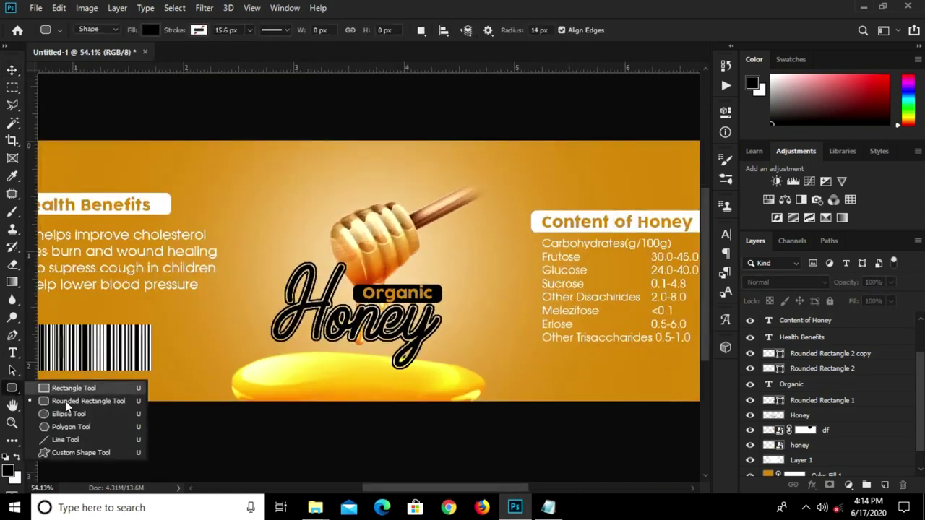
pyautogui.click(68, 413)
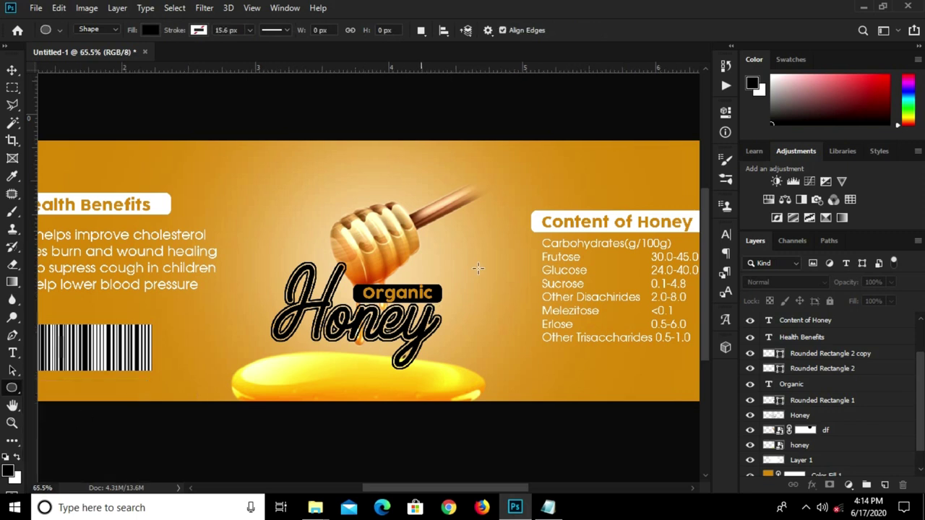
pyautogui.scroll(2, 478, 265)
pyautogui.scroll(2, 479, 264)
pyautogui.moveTo(515, 158); pyautogui.dragTo(397, 337)
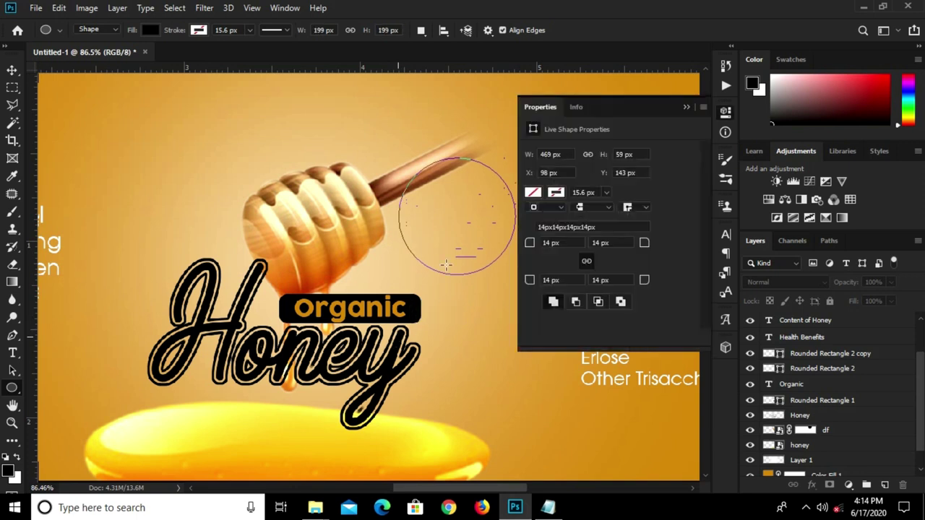
# - Fill the circle with white and duplicate it onto a new layer with Ctrl+J
pyautogui.press('v')
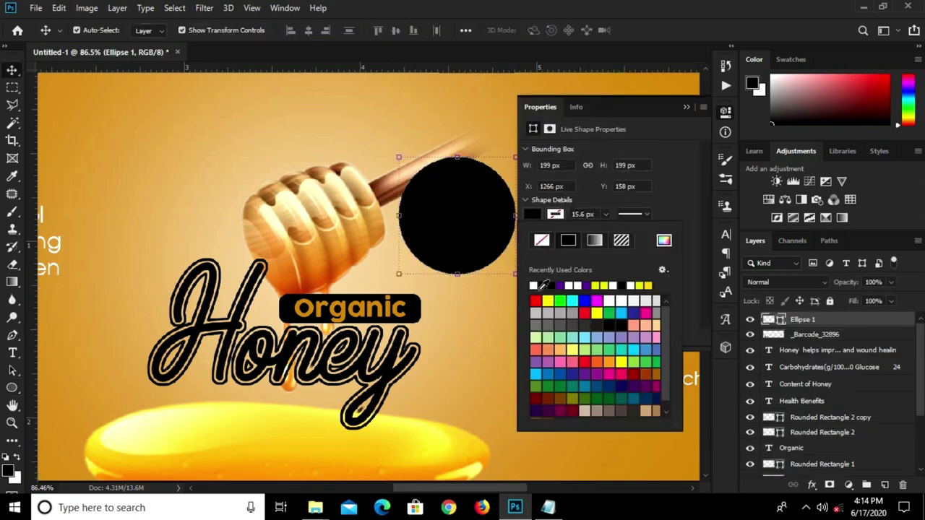
pyautogui.click(534, 286)
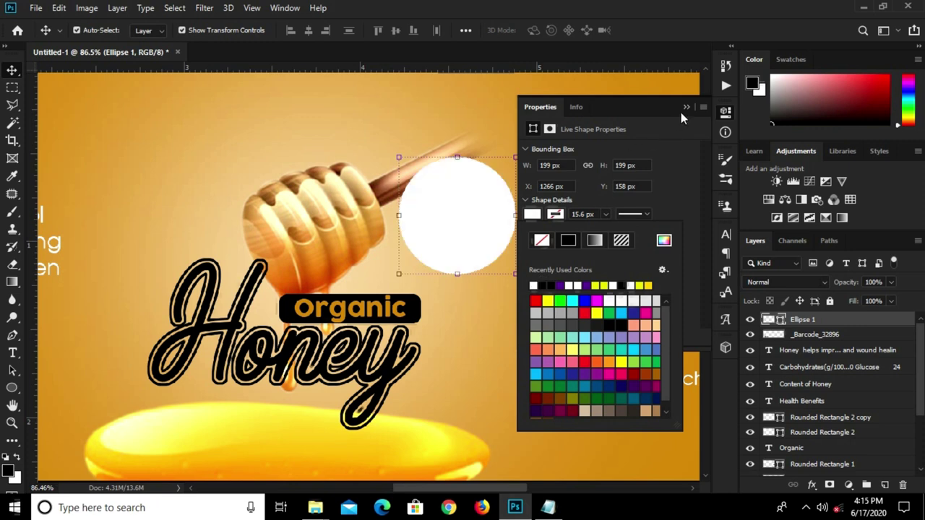
pyautogui.click(685, 110)
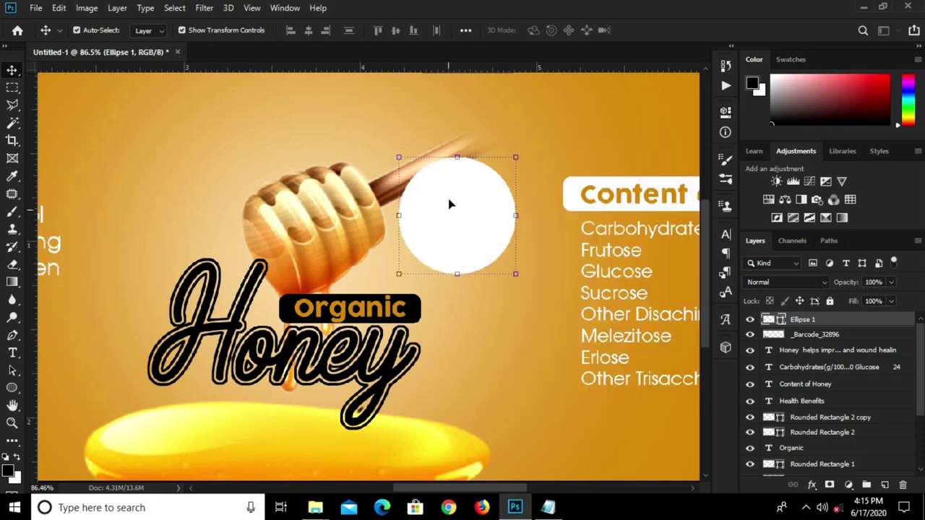
pyautogui.press('ctrl')
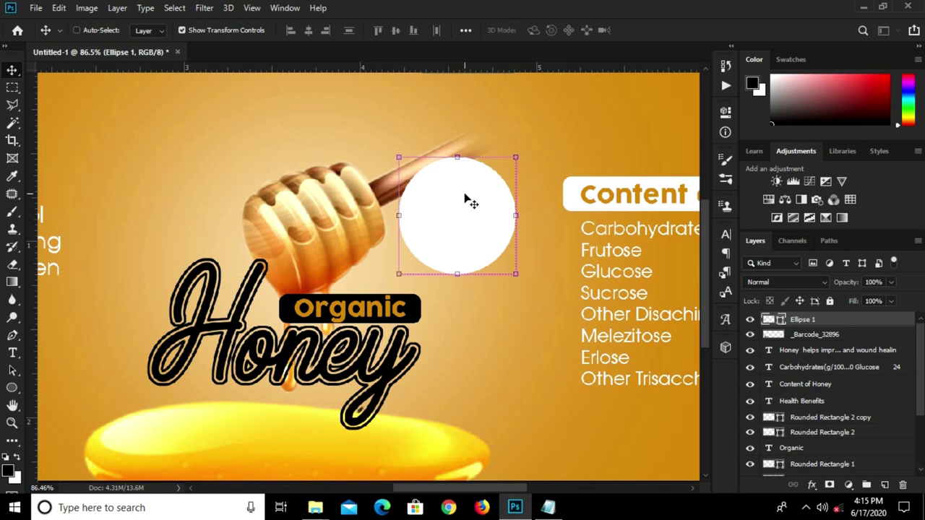
pyautogui.hotkey('ctrl', 'j')
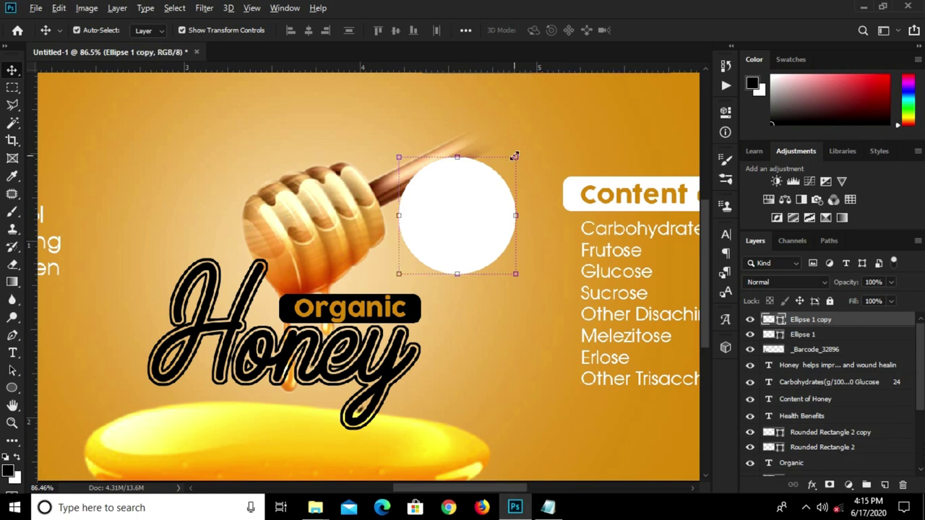
# - Scale the duplicate circle down to about 89% around its centre
pyautogui.moveTo(514, 156); pyautogui.dragTo(508, 160)
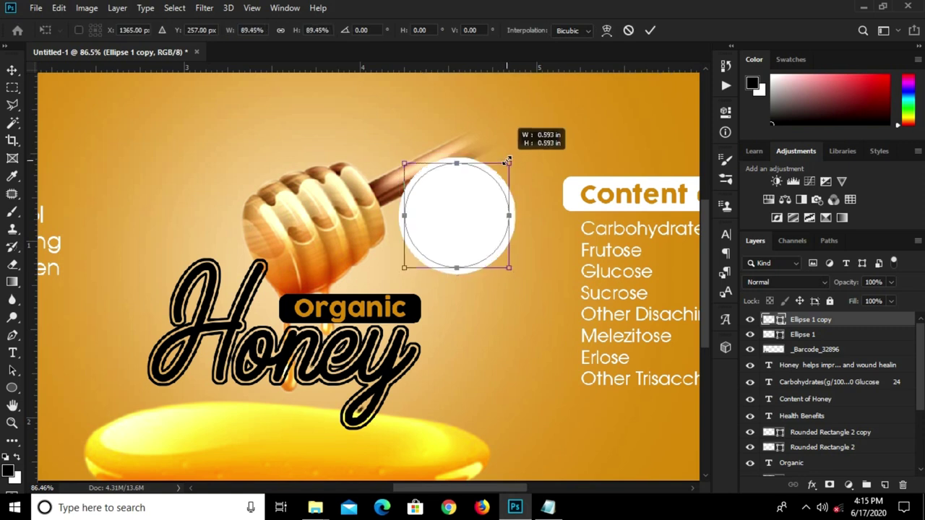
pyautogui.moveTo(509, 160); pyautogui.dragTo(508, 160)
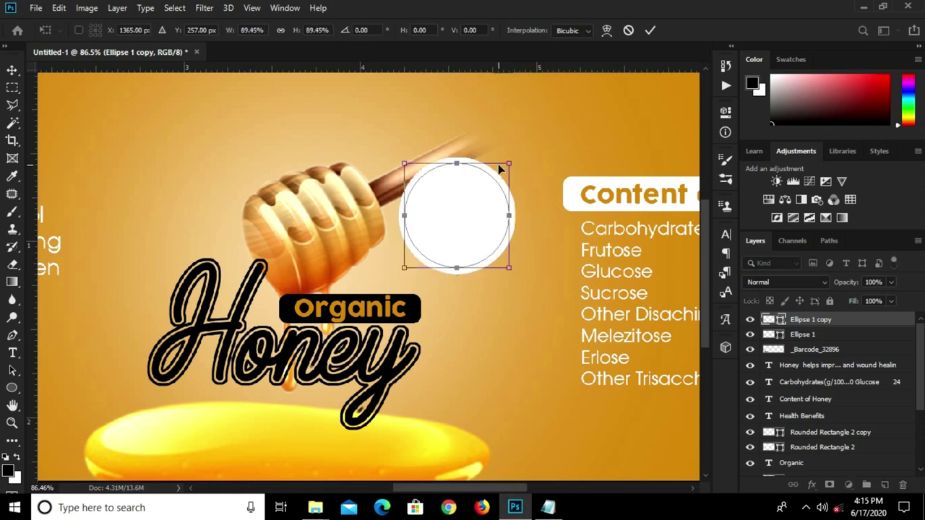
pyautogui.click(650, 31)
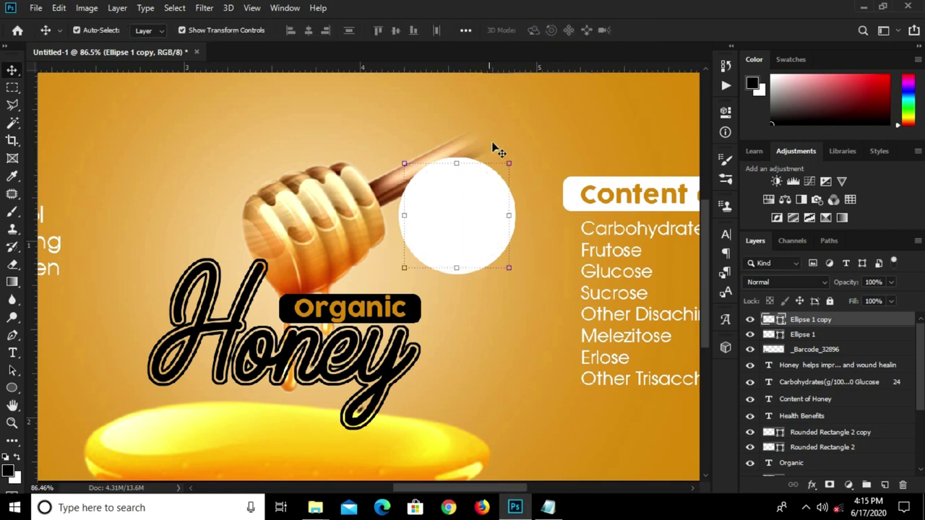
# - Fill the smaller circle with orange #cb8517 sampled from the background artwork
pyautogui.click(726, 113)
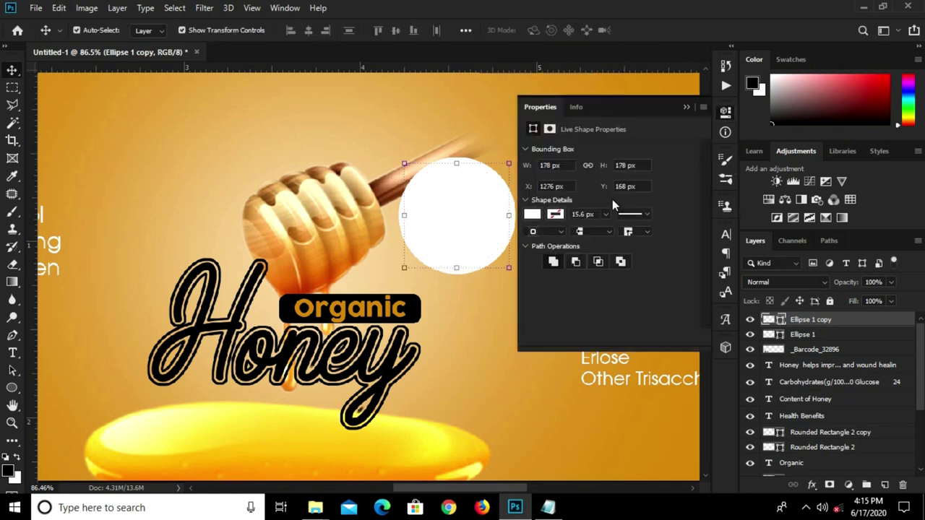
pyautogui.click(533, 216)
pyautogui.click(663, 241)
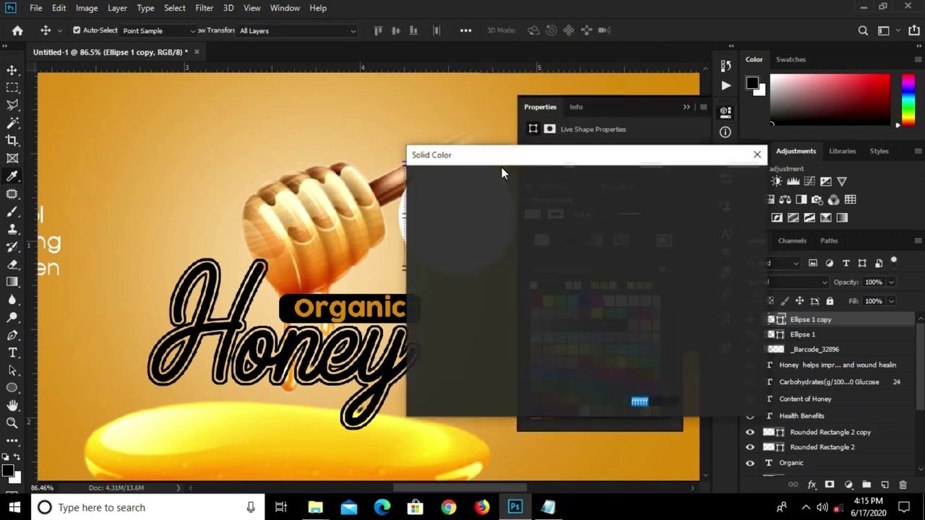
pyautogui.click(664, 77)
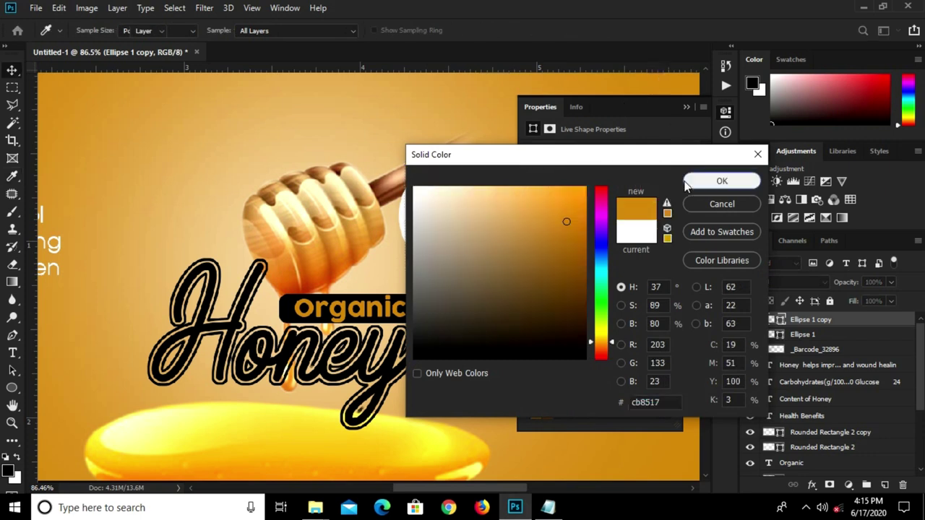
pyautogui.click(715, 181)
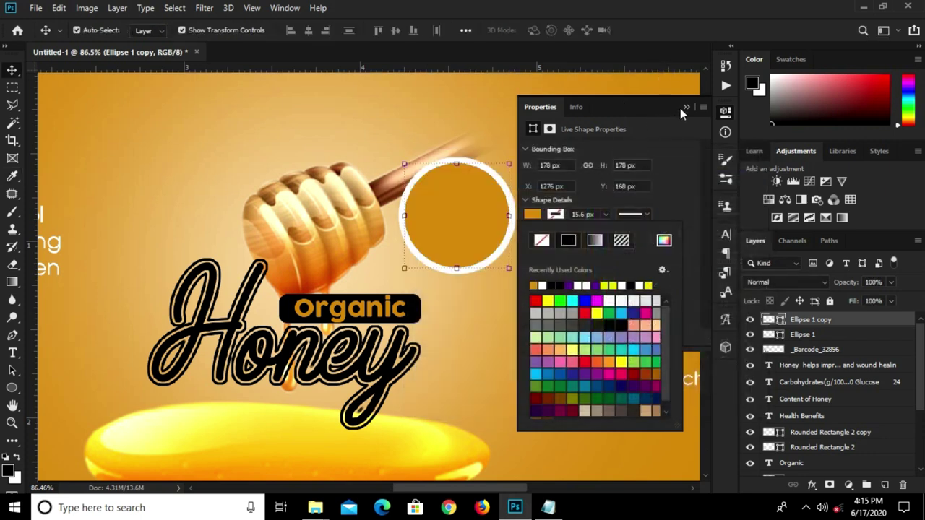
pyautogui.click(685, 107)
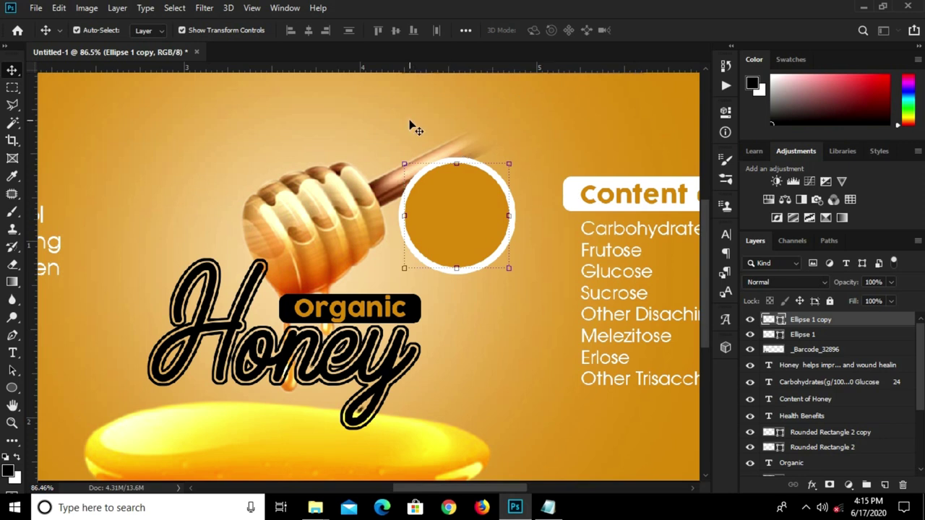
pyautogui.click(405, 136)
pyautogui.click(547, 462)
# - Copy the '100%' and 'Natural' lines from the label notes
pyautogui.click(454, 339)
pyautogui.moveTo(409, 367); pyautogui.dragTo(363, 353)
pyautogui.hotkey('ctrl', 'c')
pyautogui.rightClick(385, 153)
pyautogui.click(427, 195)
# - Paste '100% Natural' as a new text layer on the label
pyautogui.click(282, 149)
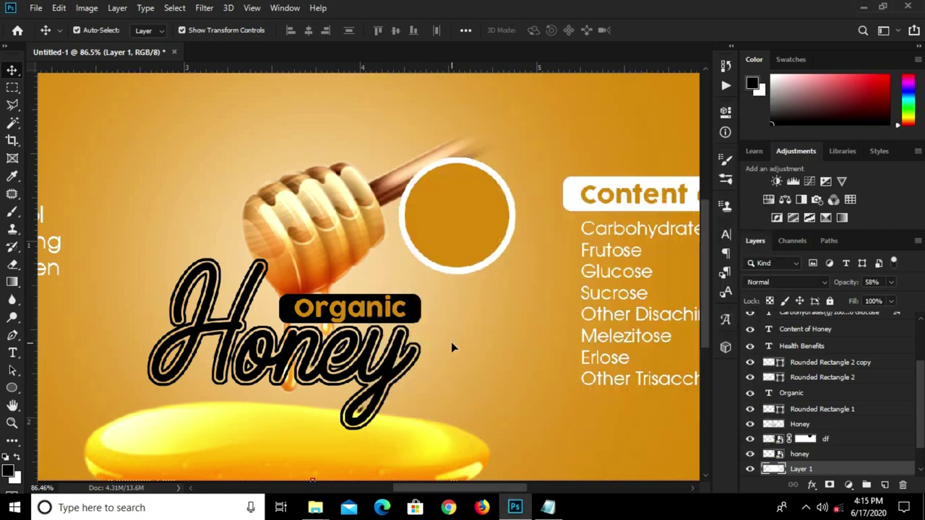
pyautogui.click(12, 353)
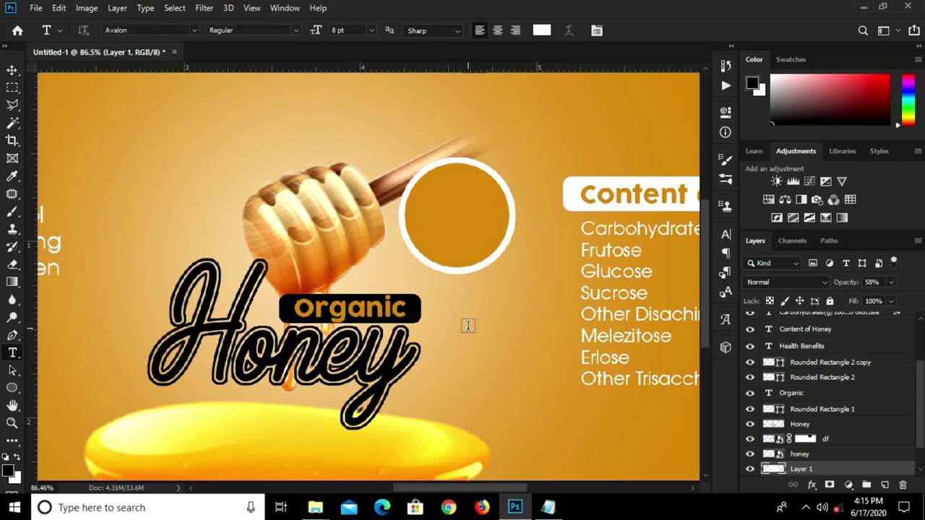
pyautogui.click(468, 326)
pyautogui.hotkey('ctrl', 'v')
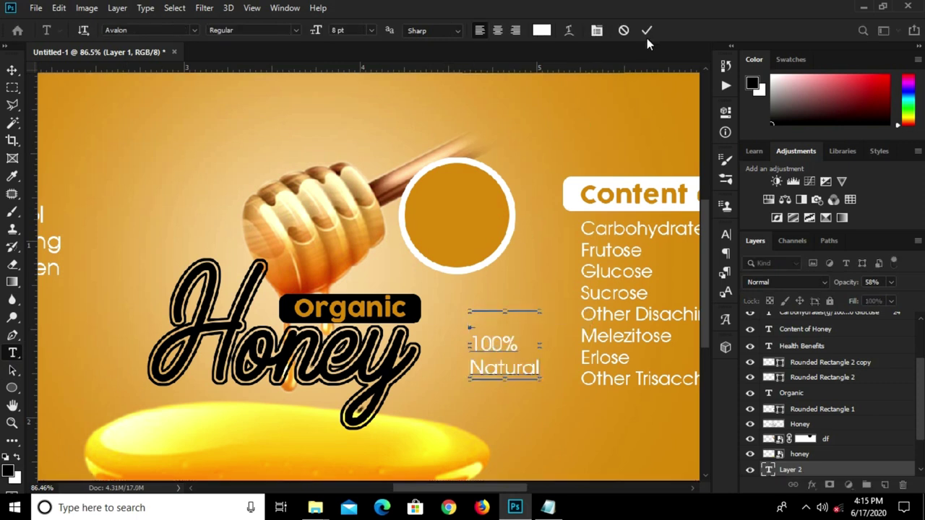
pyautogui.hotkey('ctrl', 'Return')
# - Stack the text above the circles, enlarge it to about 108%, and centre it inside
pyautogui.press('v')
pyautogui.moveTo(498, 353)
pyautogui.mouseDown()
pyautogui.moveTo(479, 274)
pyautogui.moveTo(440, 181)
pyautogui.mouseUp()
pyautogui.moveTo(831, 469); pyautogui.dragTo(820, 320)
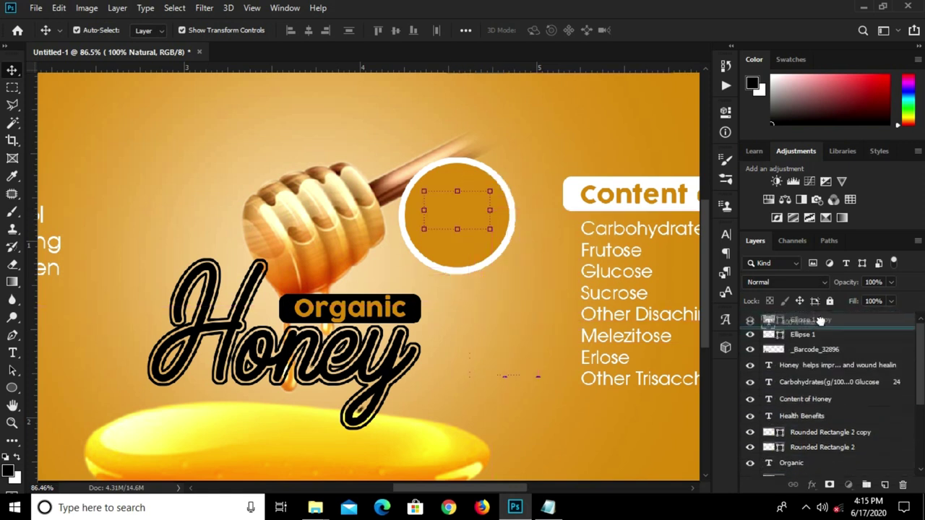
pyautogui.moveTo(820, 320); pyautogui.dragTo(818, 319)
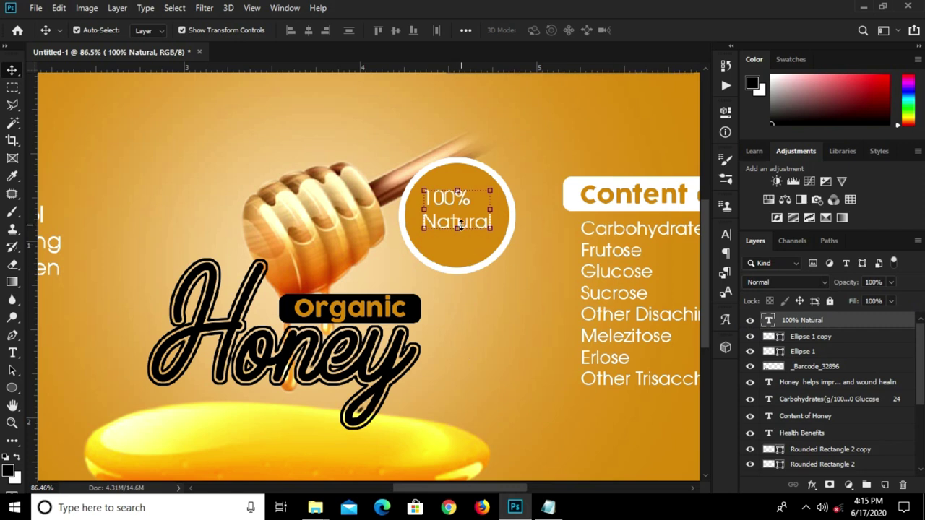
pyautogui.hotkey('ctrl', 't')
pyautogui.moveTo(419, 235); pyautogui.dragTo(416, 240)
pyautogui.moveTo(448, 209); pyautogui.dragTo(453, 212)
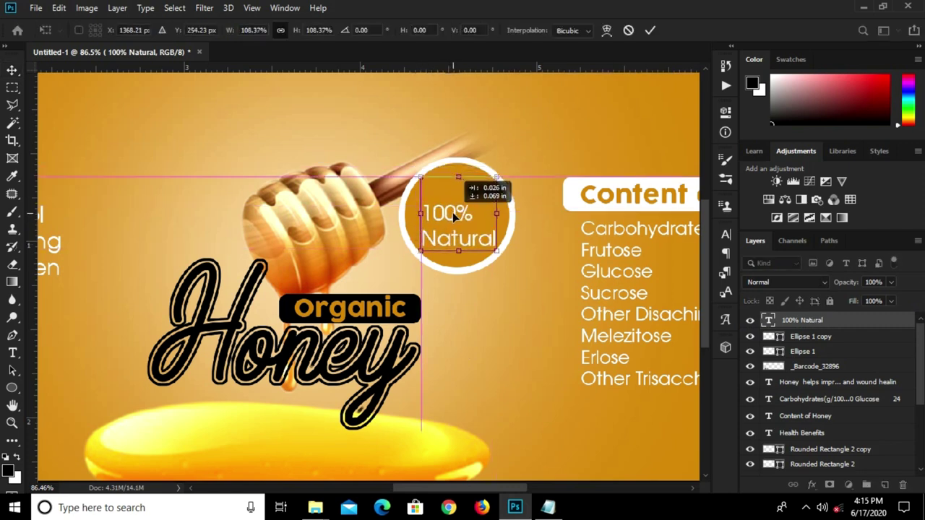
pyautogui.click(649, 29)
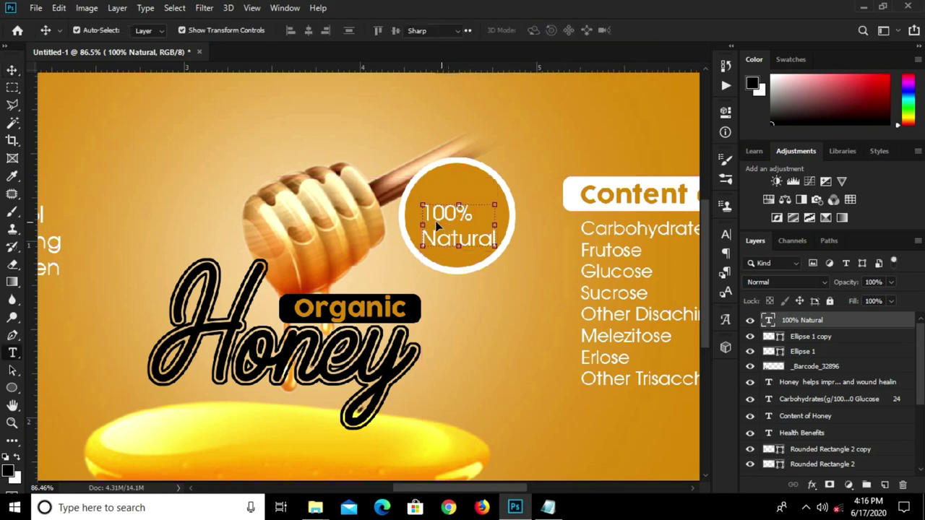
# - Delete '100%' from the badge text, leaving only 'Natural'
pyautogui.press('t')
pyautogui.moveTo(473, 213); pyautogui.dragTo(418, 211)
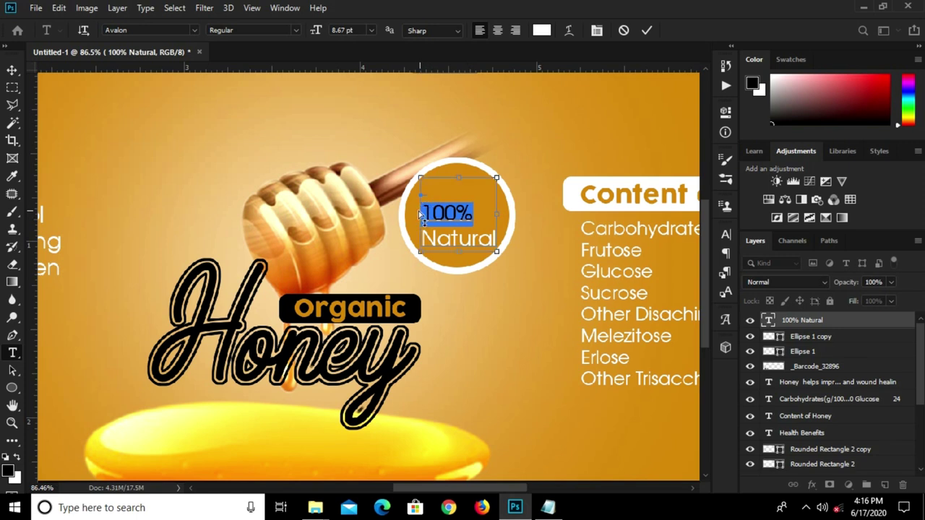
pyautogui.press('BackSpace')
pyautogui.click(646, 30)
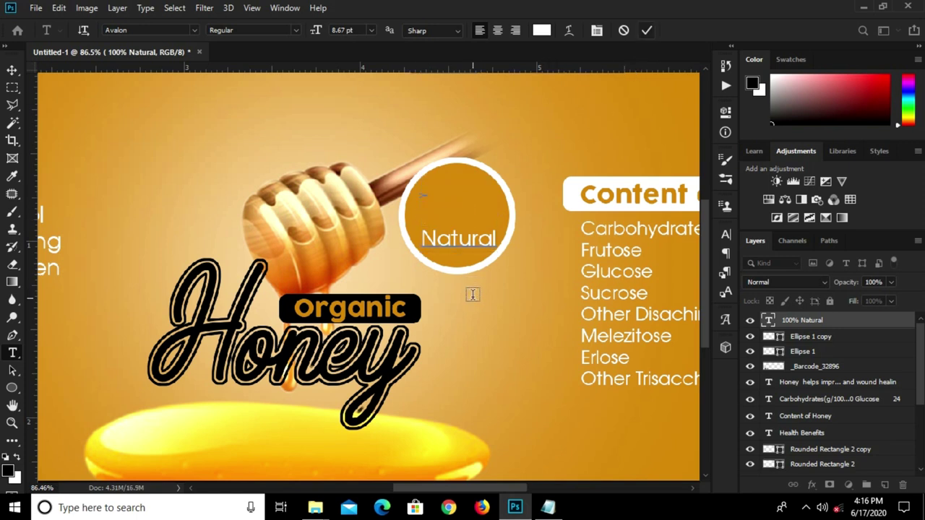
# - Add '100%' as a separate text layer and move it above Natural in the circle
pyautogui.click(473, 298)
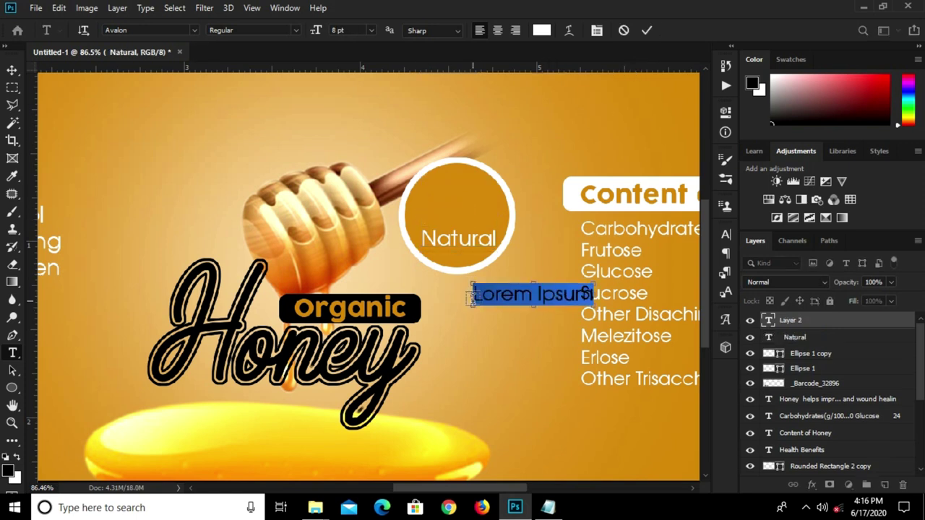
pyautogui.write('100%')
pyautogui.click(646, 30)
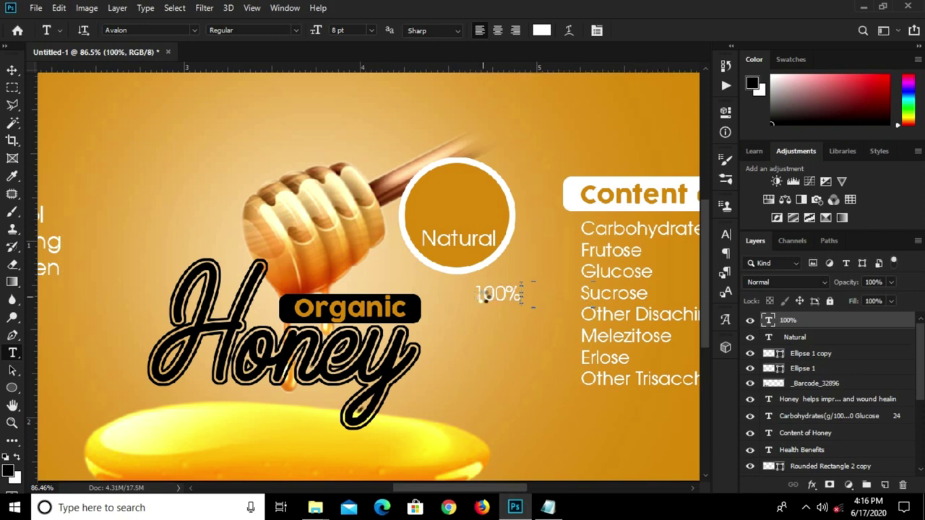
pyautogui.press('v')
pyautogui.moveTo(482, 289)
pyautogui.mouseDown()
pyautogui.moveTo(448, 214)
pyautogui.moveTo(500, 204)
pyautogui.mouseUp()
# - Enlarge '100%' to about 170%, centre it, and copy Natural below the circle
pyautogui.hotkey('ctrl', 't')
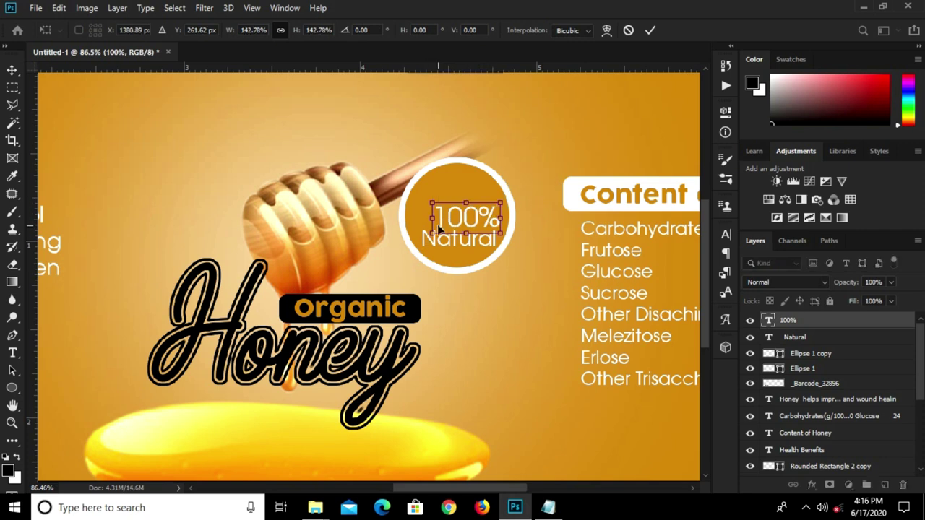
pyautogui.moveTo(432, 205); pyautogui.dragTo(419, 199)
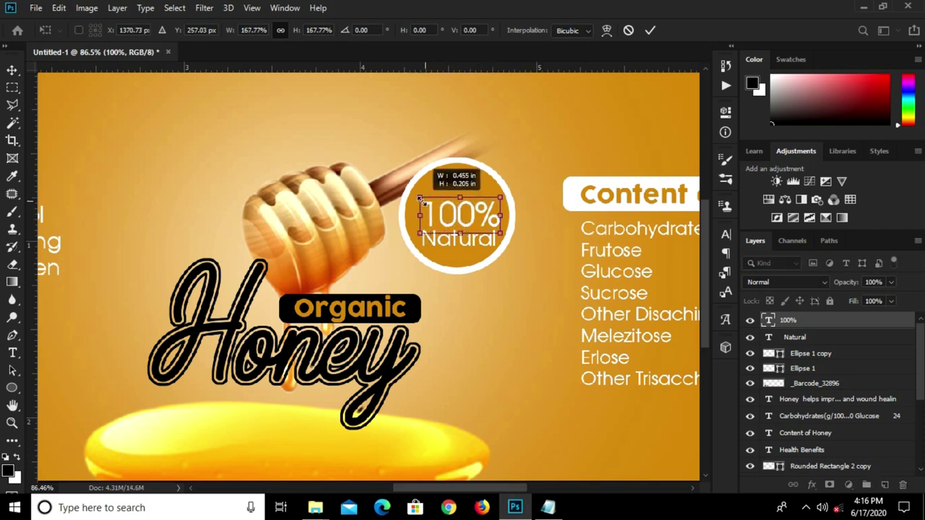
pyautogui.moveTo(416, 205); pyautogui.dragTo(411, 206)
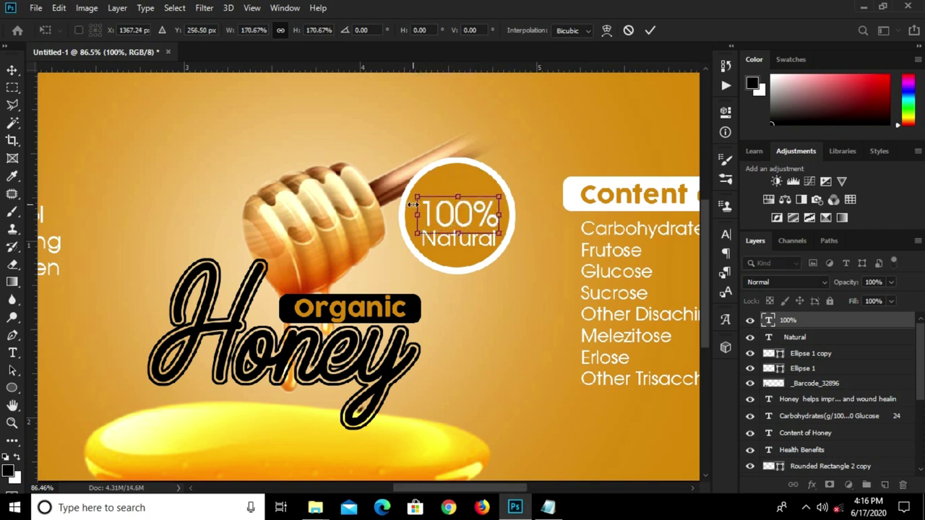
pyautogui.press('Return')
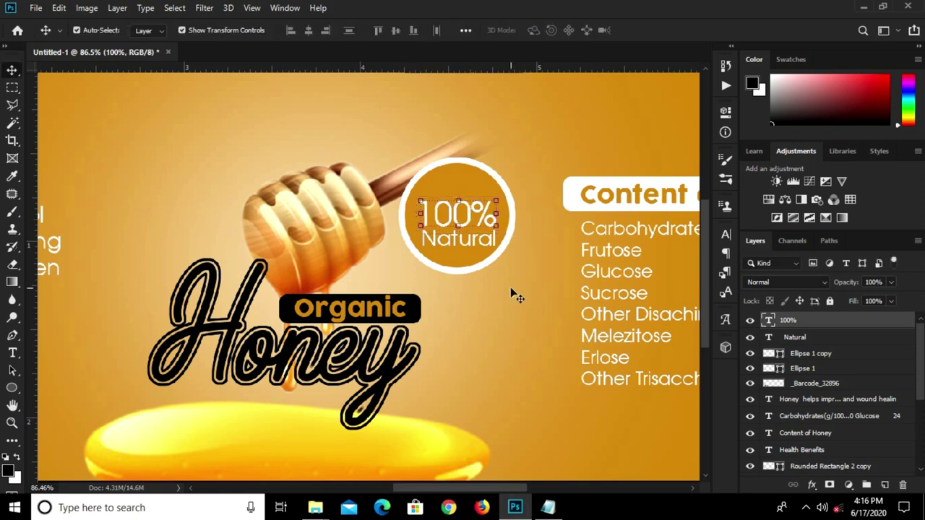
pyautogui.click(510, 286)
pyautogui.click(470, 215)
pyautogui.moveTo(473, 249); pyautogui.dragTo(484, 307)
# - Change the copied Natural text to 'Taste Great'
pyautogui.press('t')
pyautogui.click(478, 305)
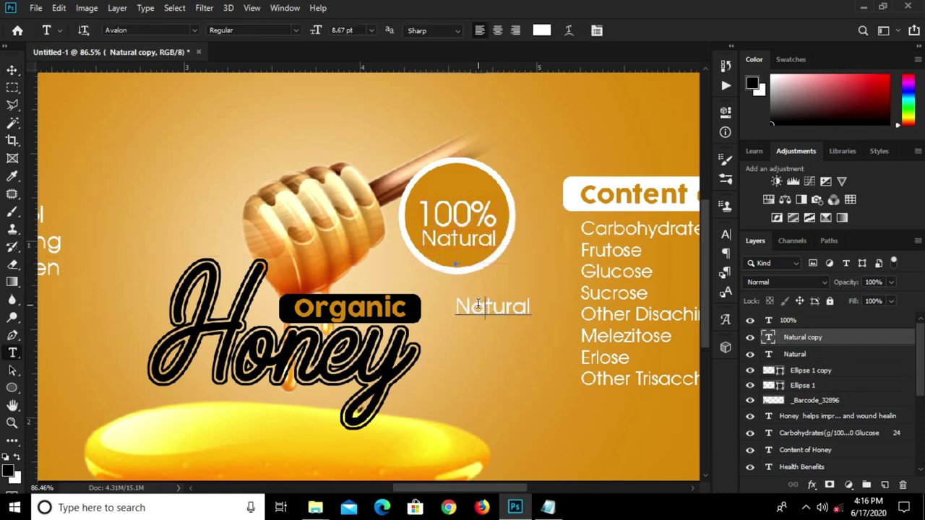
pyautogui.doubleClick(478, 305)
pyautogui.write('Ta')
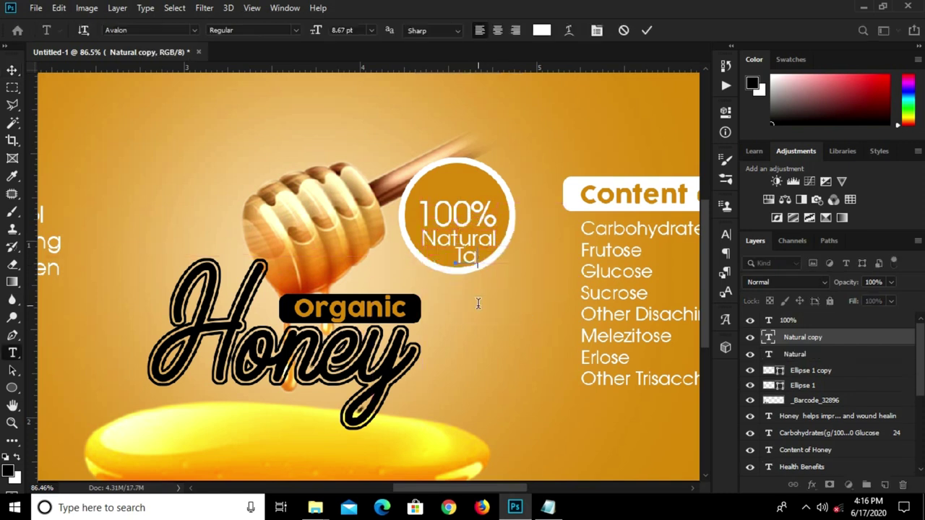
pyautogui.write('ste Great')
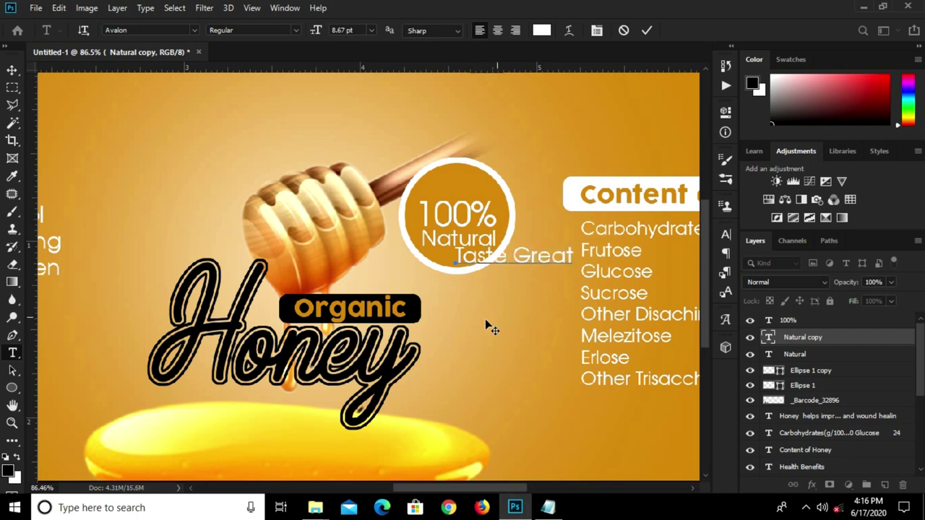
pyautogui.click(646, 31)
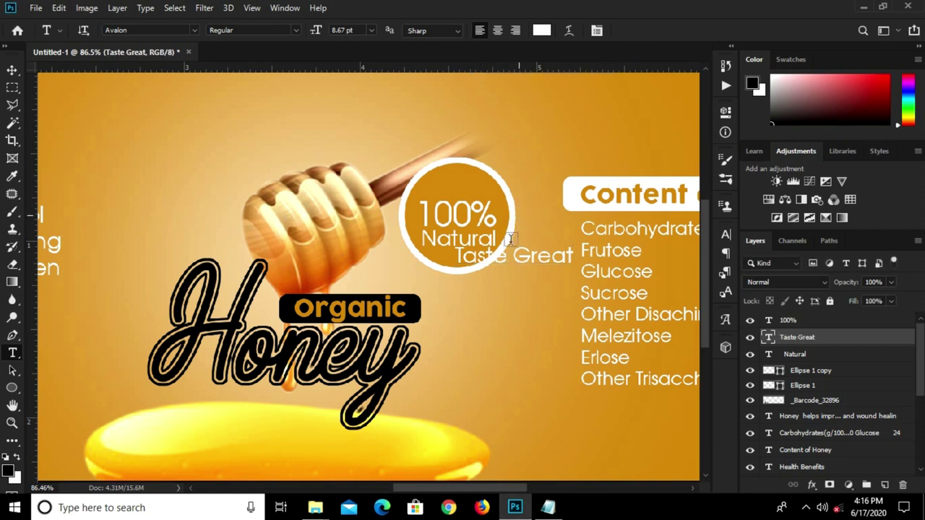
# - Move 'Taste Great' beside the Organic pill and set it to 6 pt
pyautogui.press('v')
pyautogui.moveTo(526, 262); pyautogui.dragTo(523, 315)
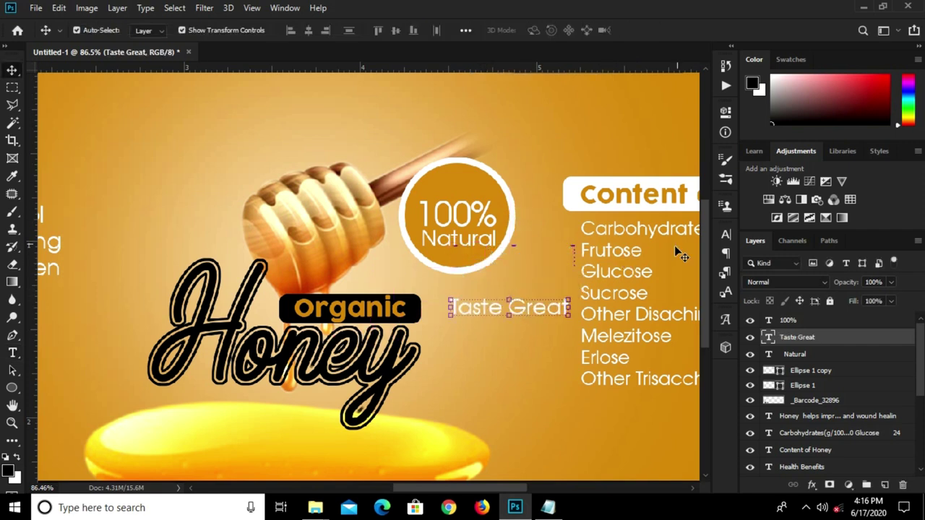
pyautogui.click(725, 234)
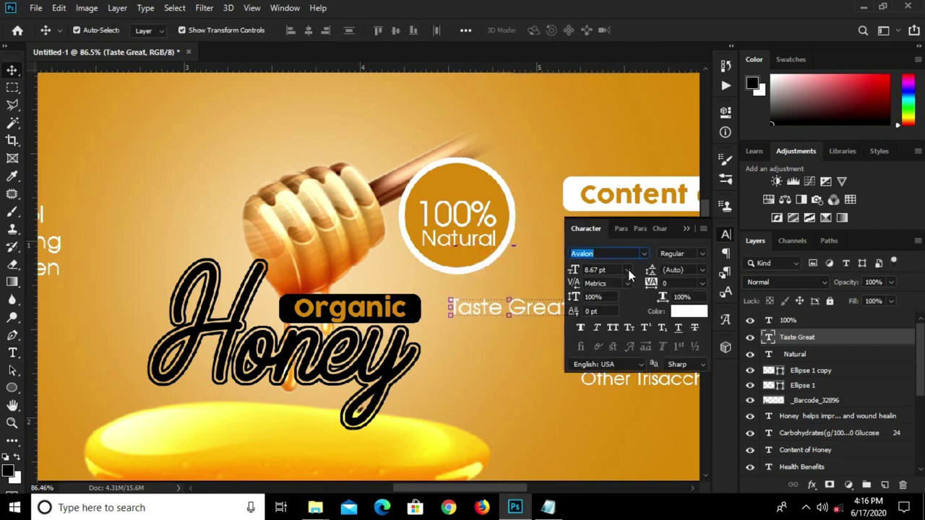
pyautogui.click(628, 270)
pyautogui.click(607, 300)
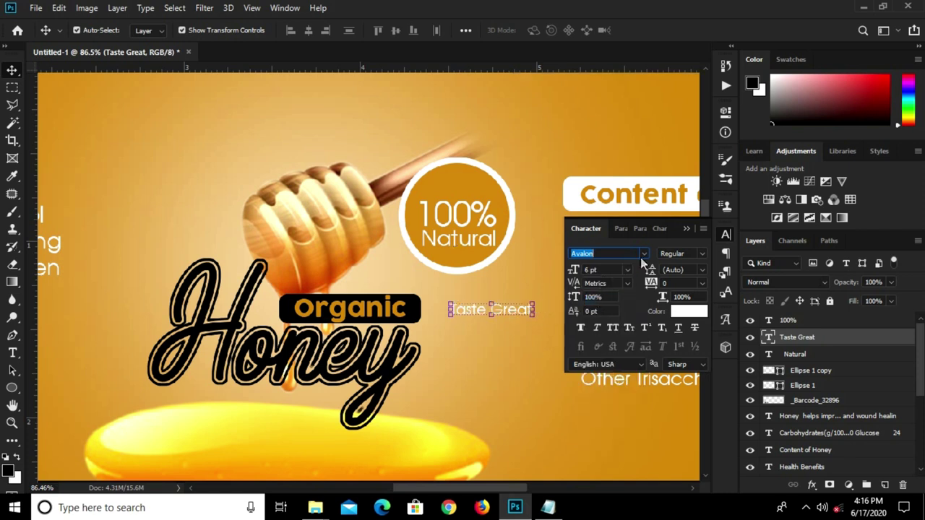
pyautogui.click(686, 230)
pyautogui.click(553, 221)
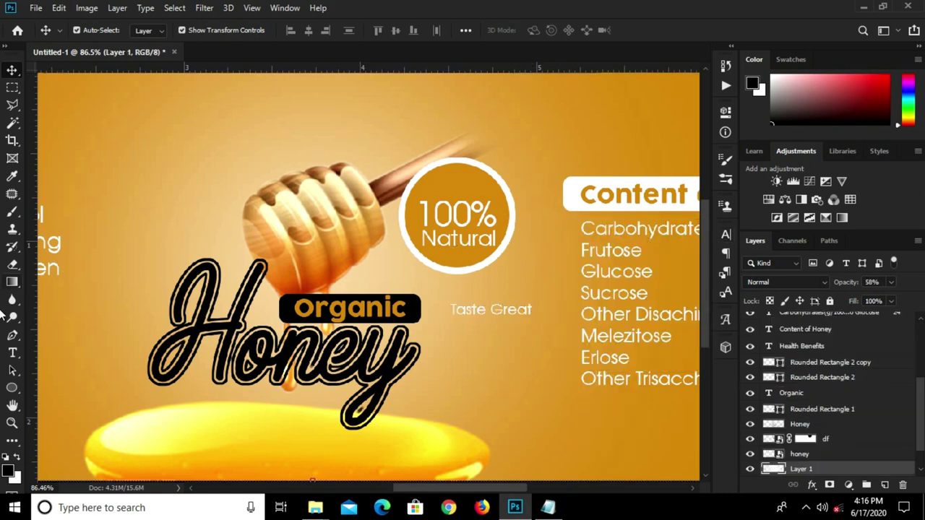
# - Group the 100% and Natural layers into Group 1 and hide the group
pyautogui.click(445, 228)
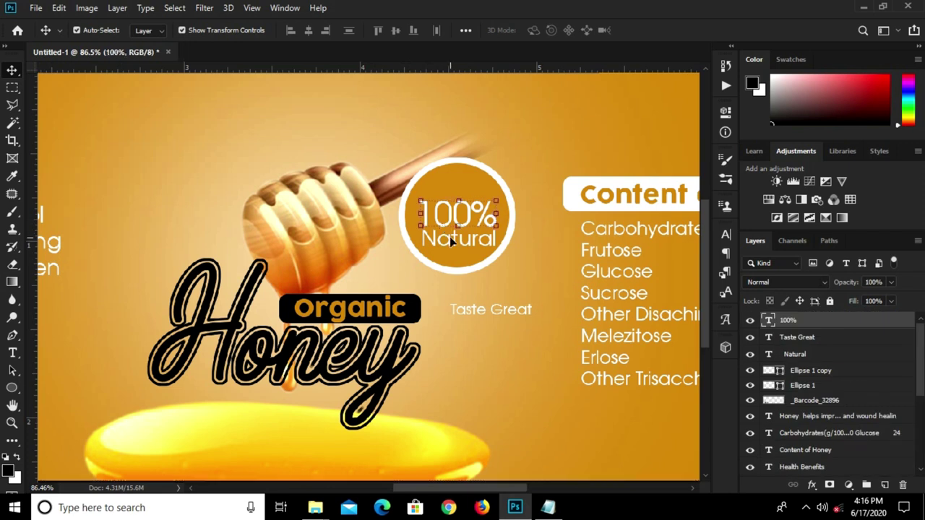
pyautogui.keyDown('shift'); pyautogui.click(457, 249); pyautogui.keyUp('shift')
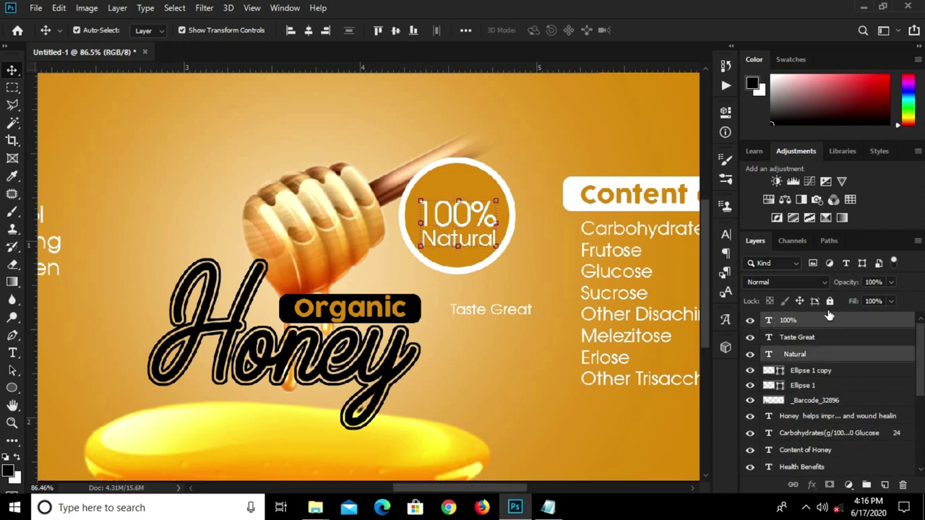
pyautogui.hotkey('ctrl', 'g')
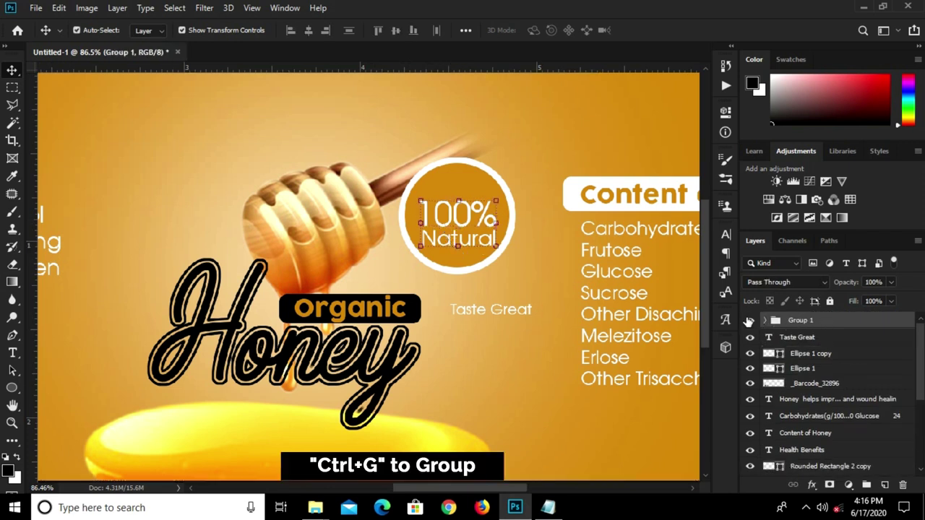
pyautogui.click(749, 320)
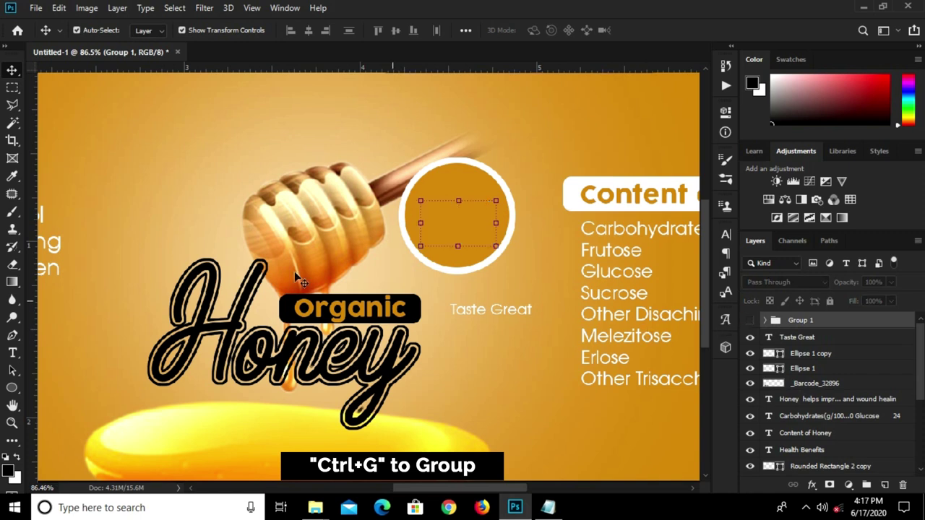
pyautogui.click(12, 388)
pyautogui.rightClick(13, 390)
# - Draw a circular ellipse path, in Path mode, inside the badge circle
pyautogui.click(72, 417)
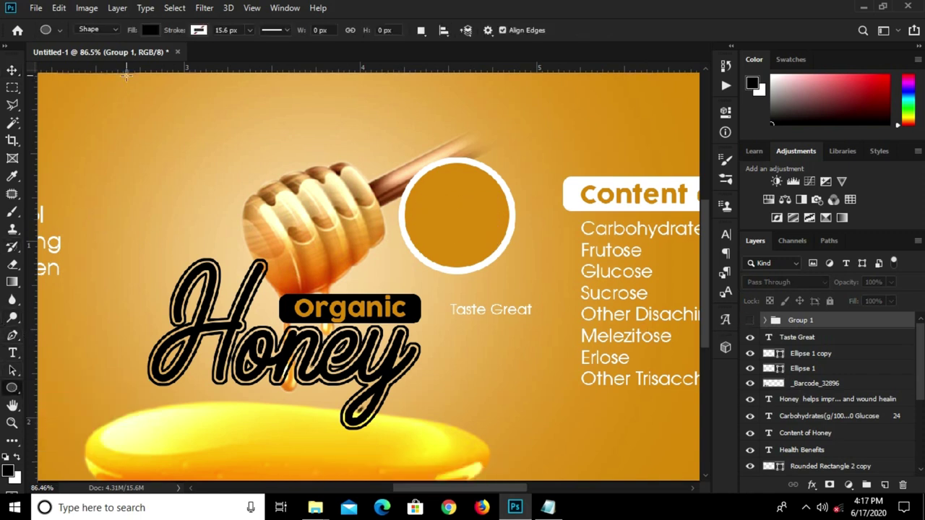
pyautogui.click(99, 30)
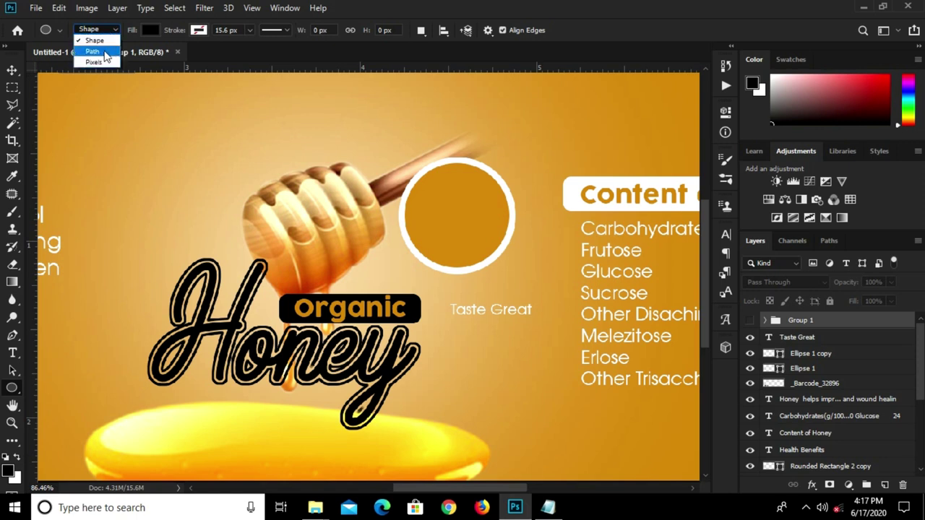
pyautogui.click(94, 49)
pyautogui.keyDown('alt'); pyautogui.scroll(3, 491, 187); pyautogui.keyUp('alt')
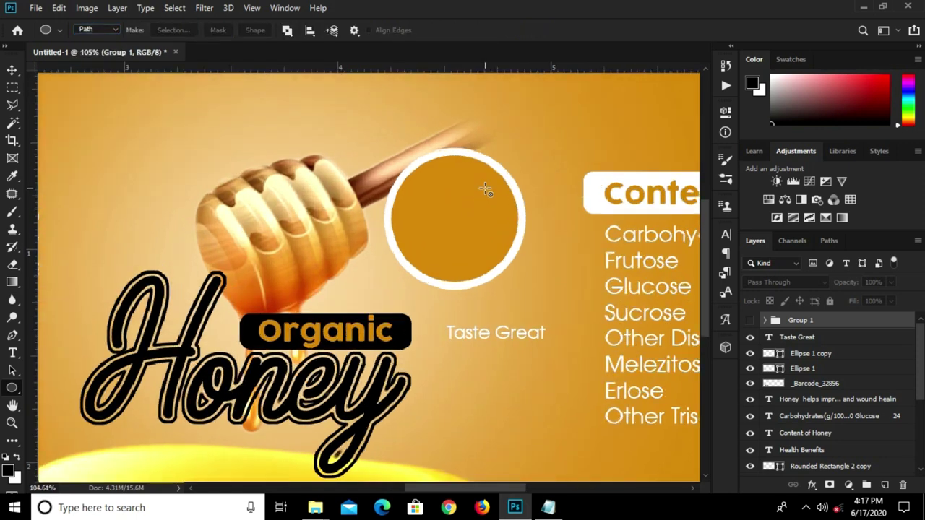
pyautogui.click(471, 196)
pyautogui.click(536, 117)
pyautogui.moveTo(492, 179); pyautogui.dragTo(418, 268)
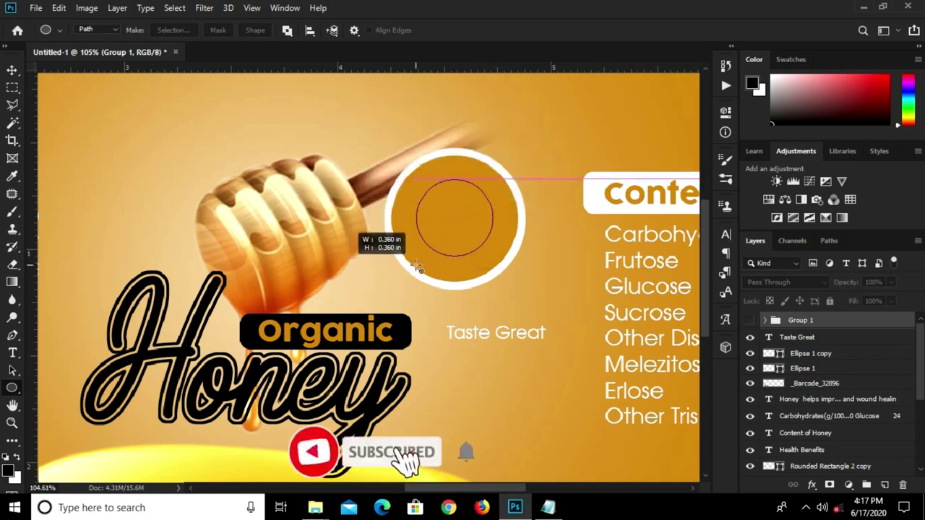
pyautogui.moveTo(417, 268); pyautogui.dragTo(417, 267)
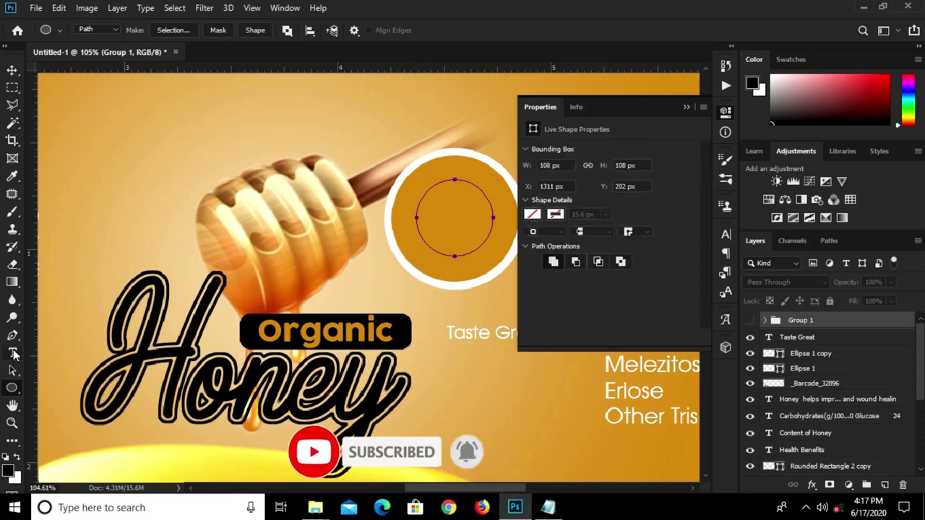
# - Delete the old 'Taste Great' text beside the Organic pill
pyautogui.click(13, 354)
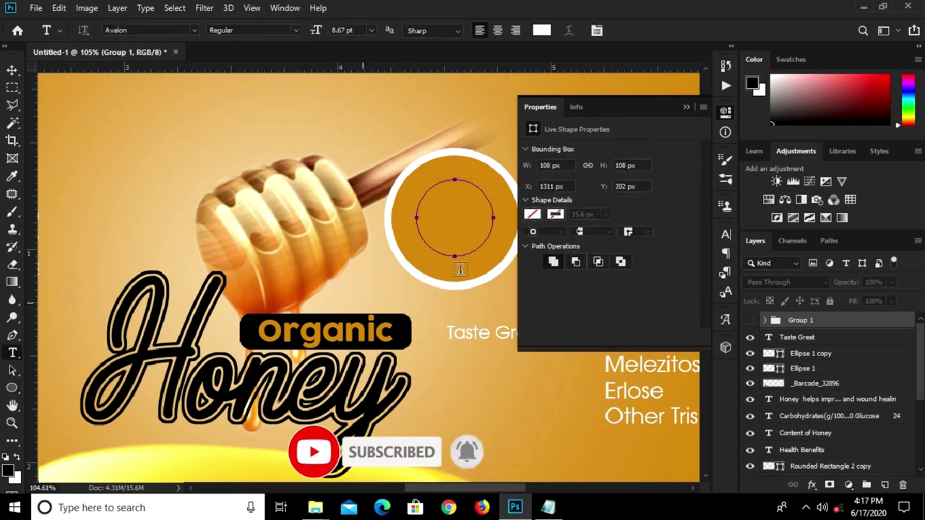
pyautogui.click(702, 100)
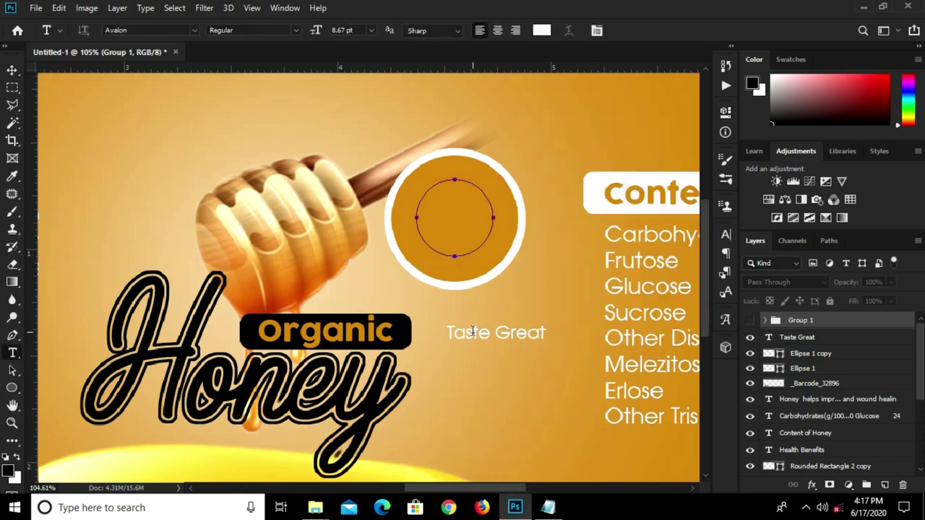
pyautogui.click(473, 332)
pyautogui.hotkey('ctrl', 'a')
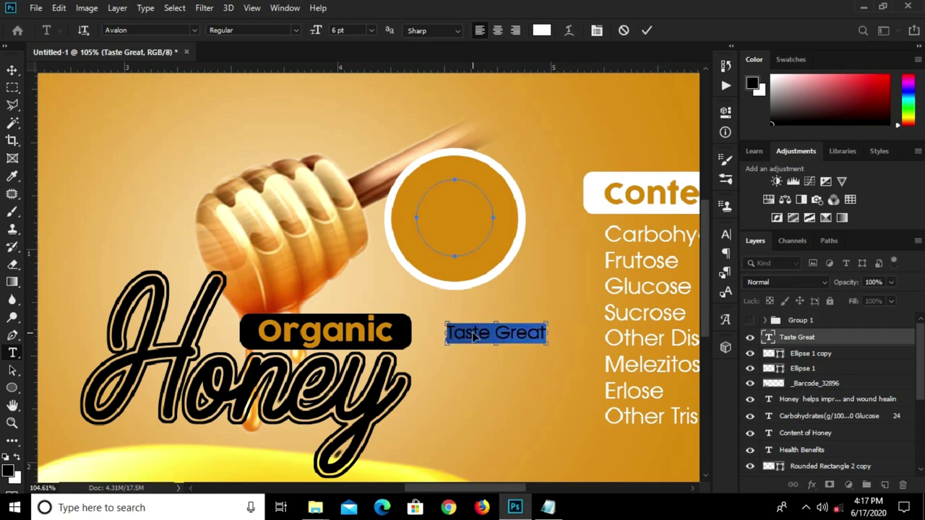
pyautogui.press('BackSpace')
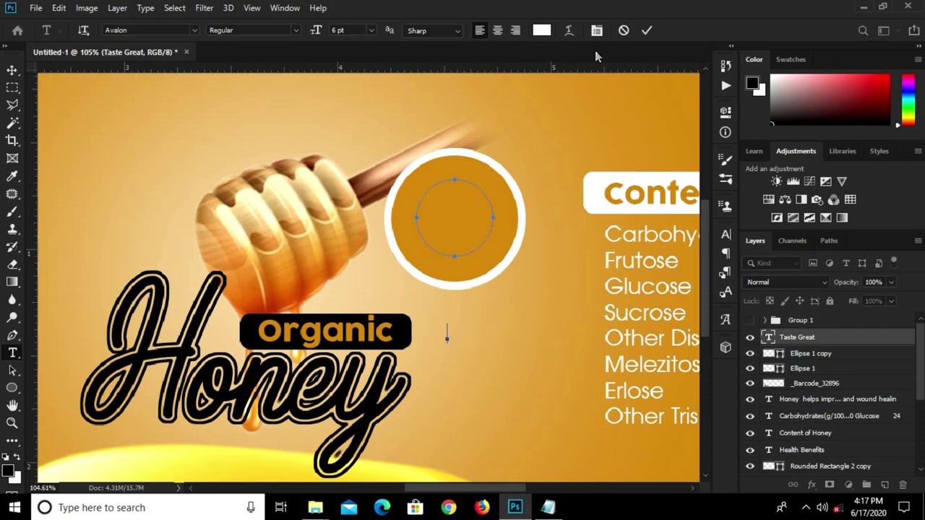
pyautogui.click(646, 31)
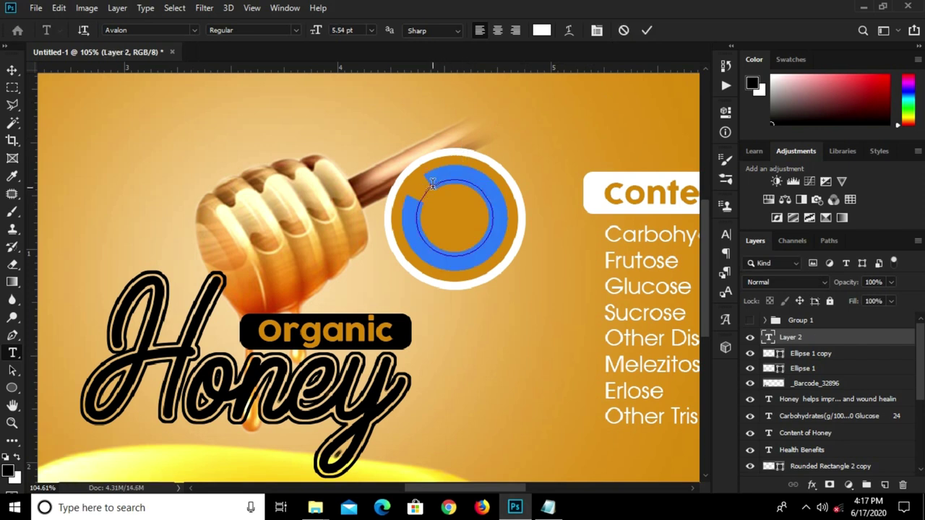
# - Add 'Taste Great' as type following the circle path
pyautogui.click(432, 184)
pyautogui.hotkey('ctrl', 'v')
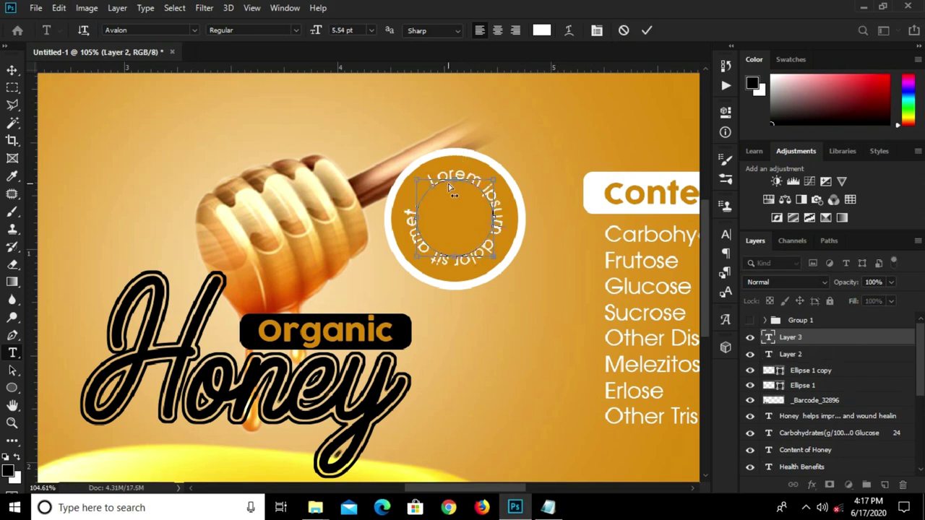
pyautogui.hotkey('ctrl', 'shift', 'End')
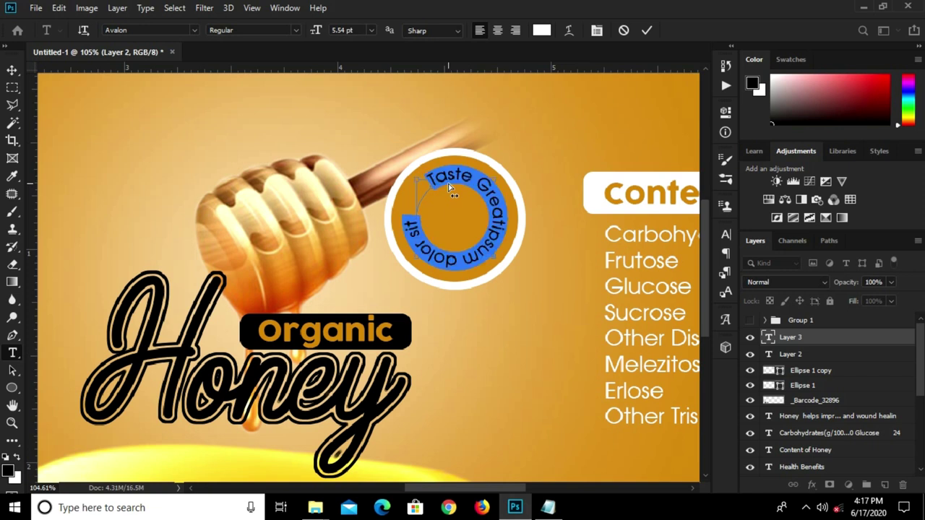
pyautogui.press('Delete')
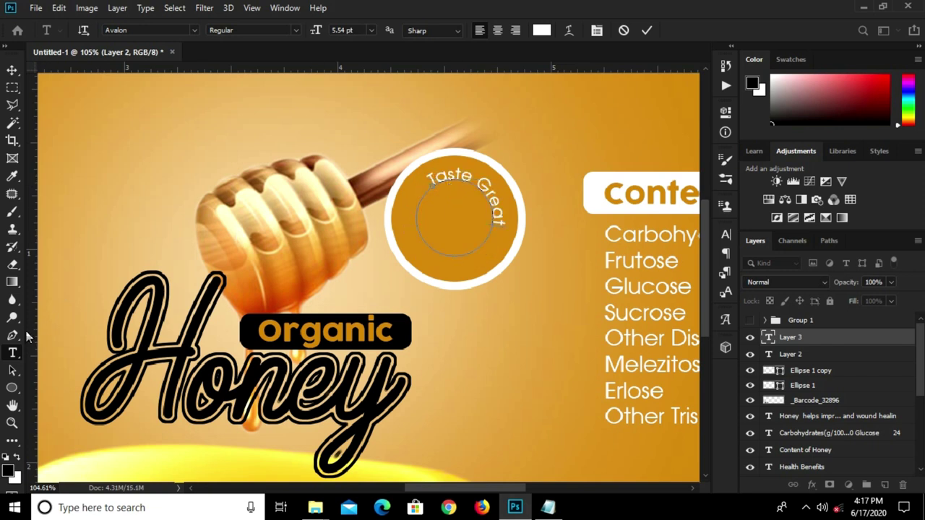
pyautogui.moveTo(11, 371); pyautogui.dragTo(51, 374)
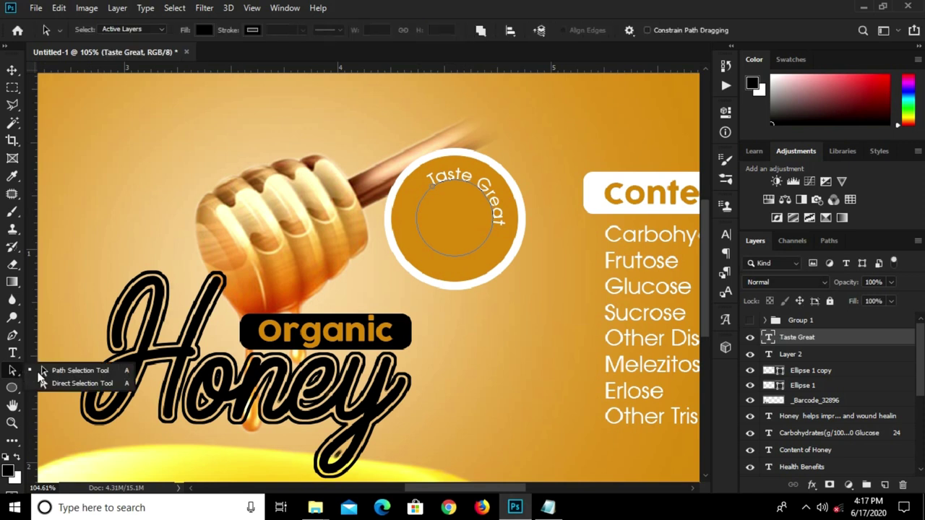
# - Slide the curved 'Taste Great' along its circle until it arcs centred across the badge top
pyautogui.click(50, 371)
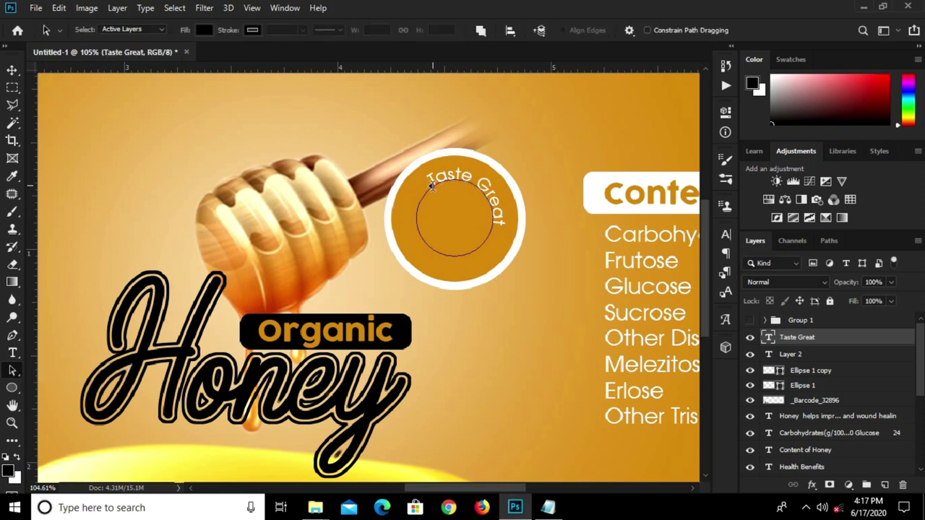
pyautogui.moveTo(432, 185)
pyautogui.mouseDown()
pyautogui.moveTo(424, 187)
pyautogui.moveTo(432, 186)
pyautogui.mouseUp()
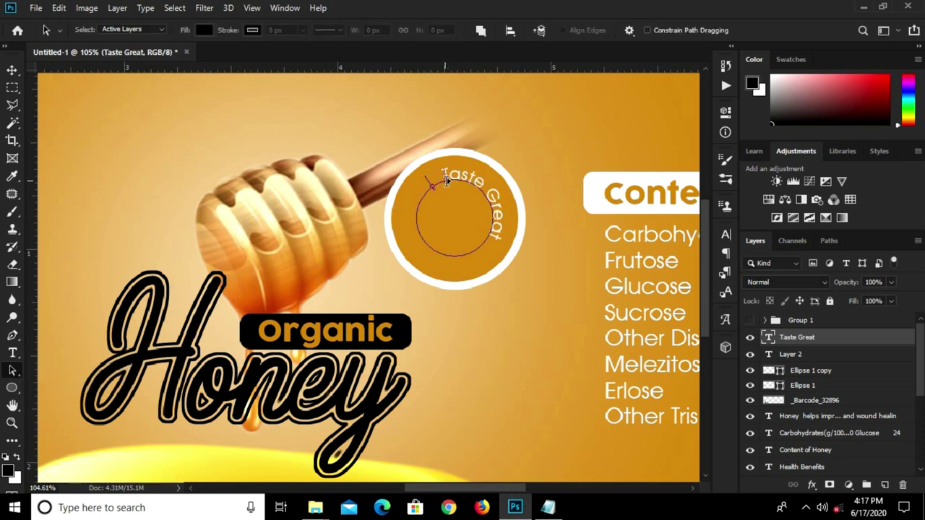
pyautogui.moveTo(492, 199); pyautogui.dragTo(443, 174)
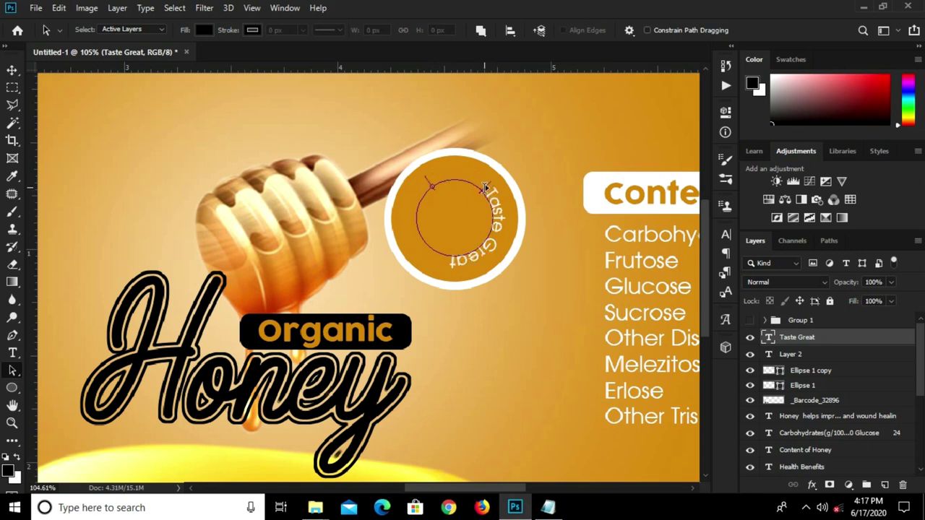
pyautogui.moveTo(443, 174)
pyautogui.mouseDown()
pyautogui.moveTo(424, 186)
pyautogui.moveTo(466, 181)
pyautogui.mouseUp()
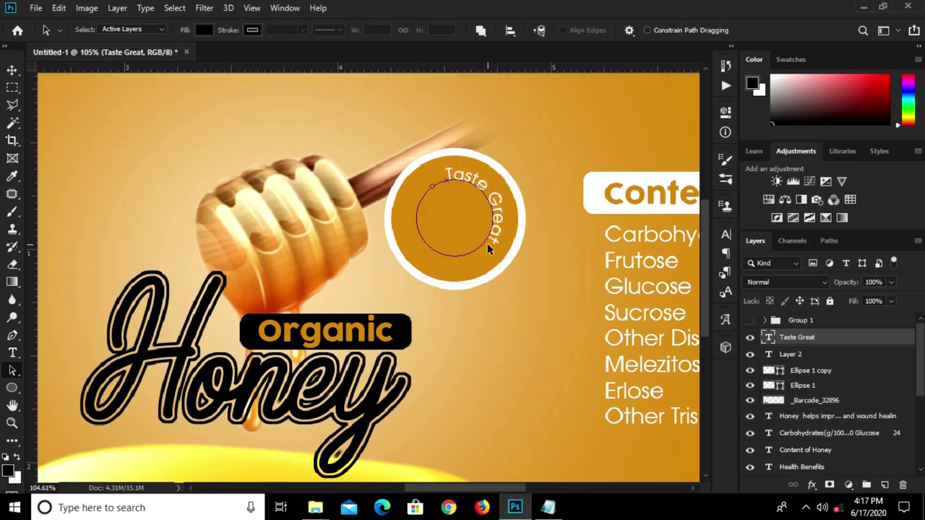
pyautogui.click(431, 187)
pyautogui.moveTo(471, 252); pyautogui.dragTo(496, 226)
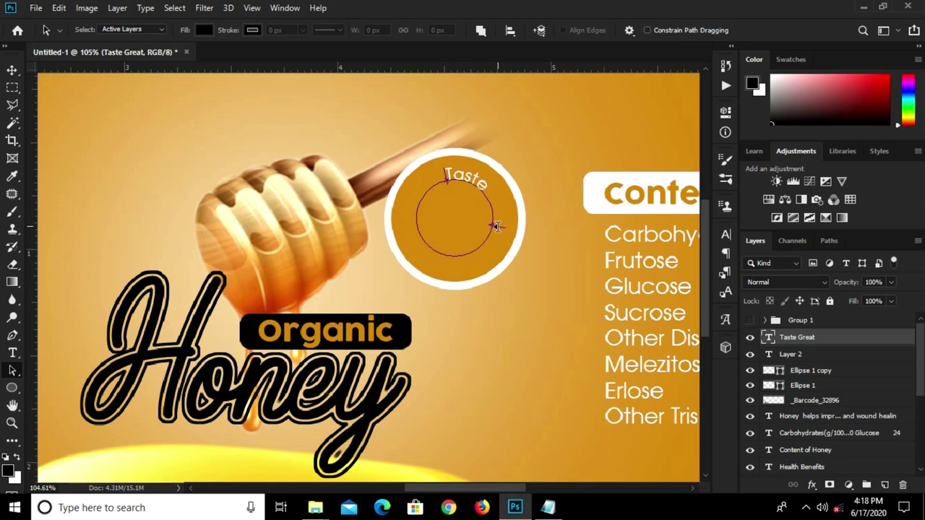
pyautogui.scroll(3, 474, 188)
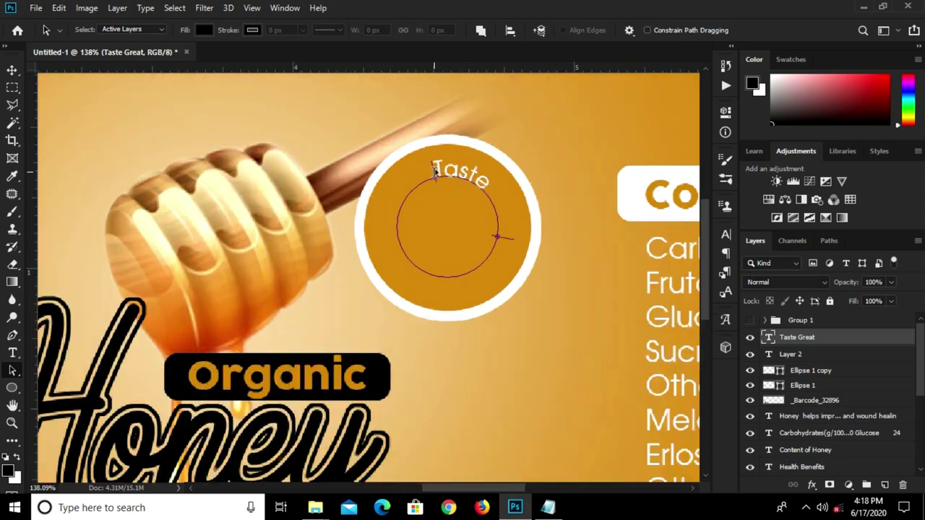
pyautogui.moveTo(434, 171); pyautogui.dragTo(396, 208)
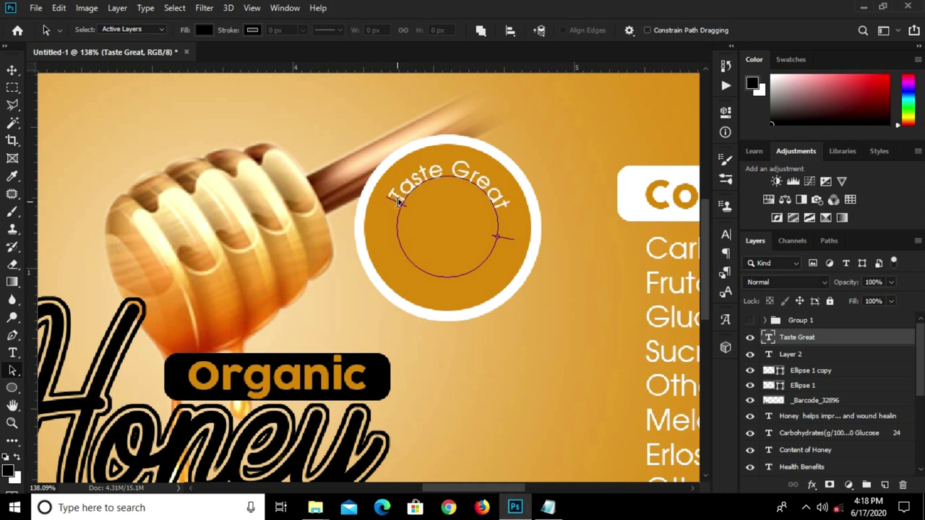
pyautogui.click(536, 130)
pyautogui.click(13, 69)
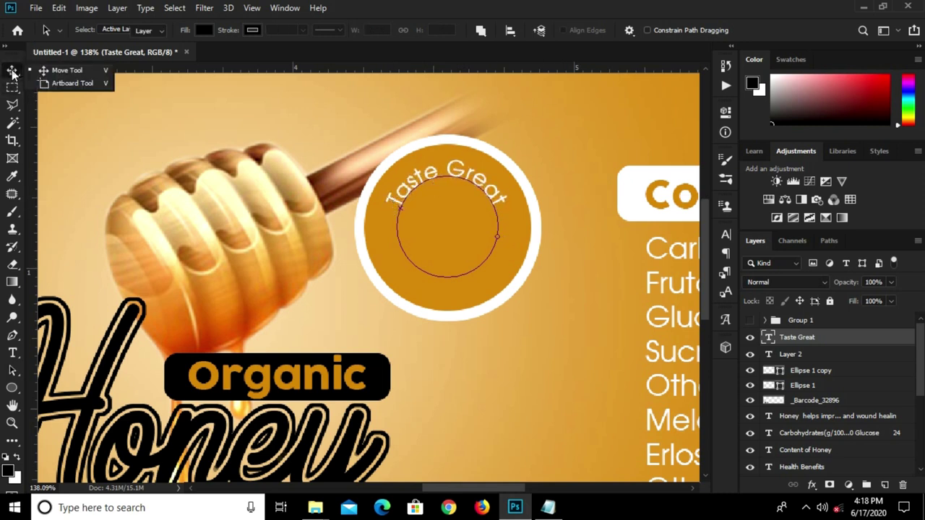
# - Show Group 1's '100% Natural' again and nudge the 'Taste Great' arc up slightly
pyautogui.click(472, 352)
pyautogui.scroll(2, 775, 343)
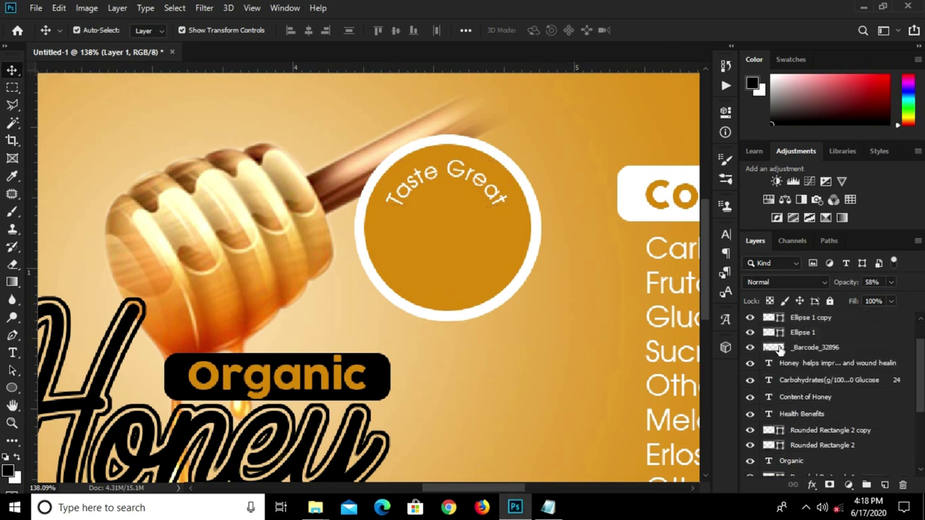
pyautogui.scroll(2, 775, 343)
pyautogui.click(750, 321)
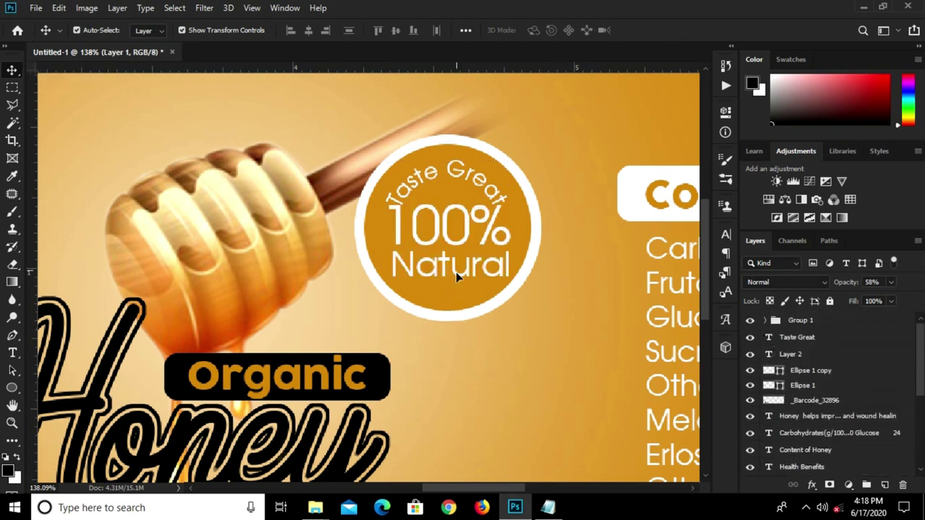
pyautogui.click(452, 173)
pyautogui.press('Up')
pyautogui.press('Up')
pyautogui.press('Up')
pyautogui.press('Up')
pyautogui.press('Up')
pyautogui.press('Up')
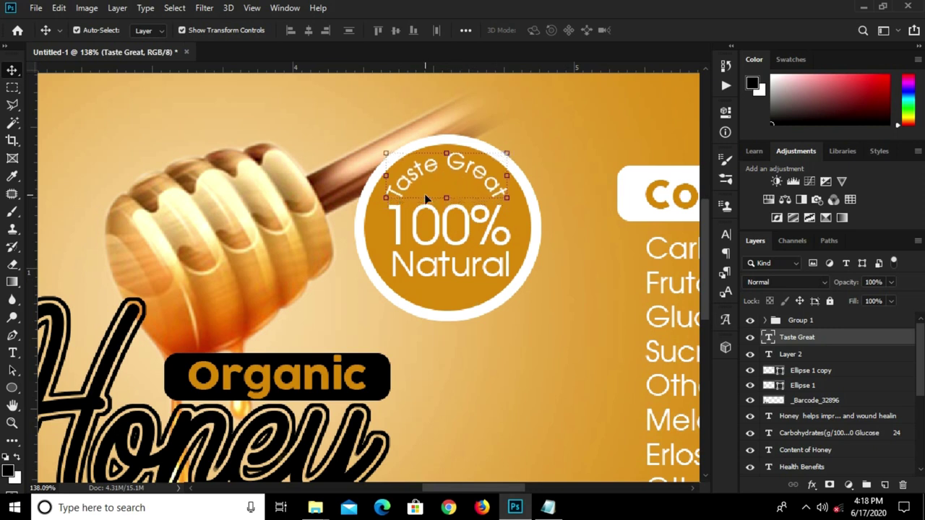
pyautogui.hotkey('ctrl', '0')
pyautogui.click(484, 167)
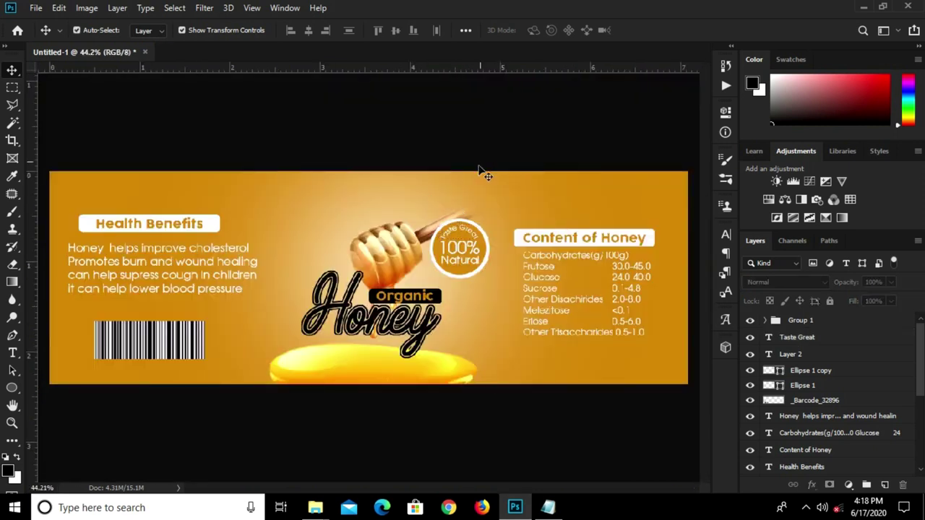
pyautogui.scroll(1, 468, 249)
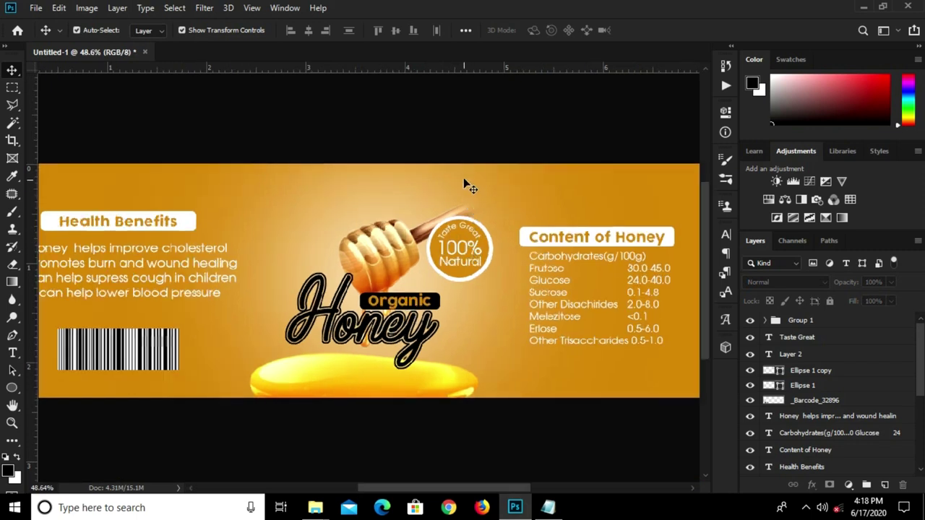
pyautogui.scroll(-1, 466, 180)
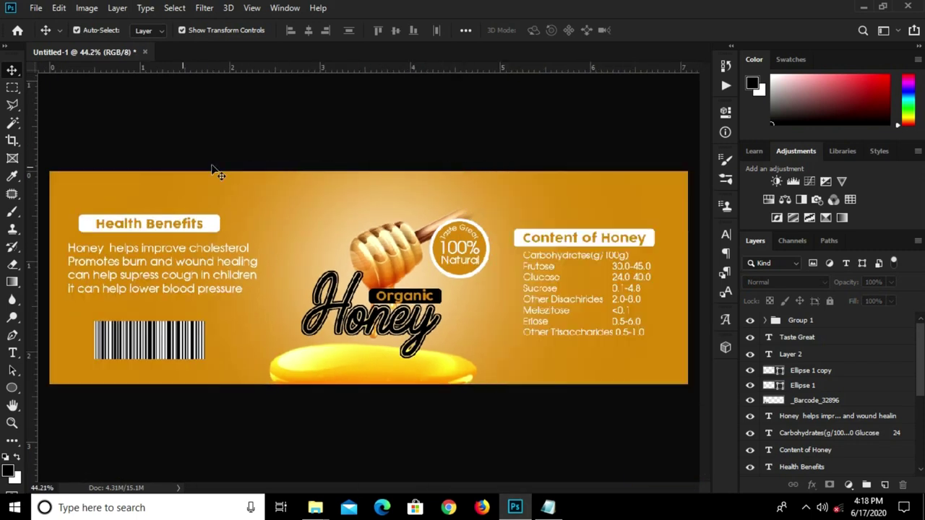
pyautogui.click(11, 388)
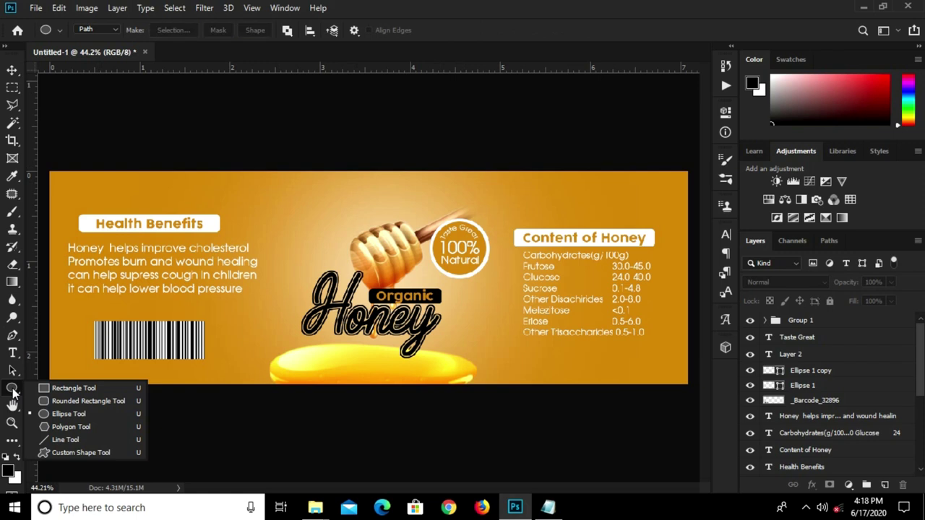
# - Draw a wide black filled ellipse across the label's top edge, centred above the dipper
pyautogui.click(67, 413)
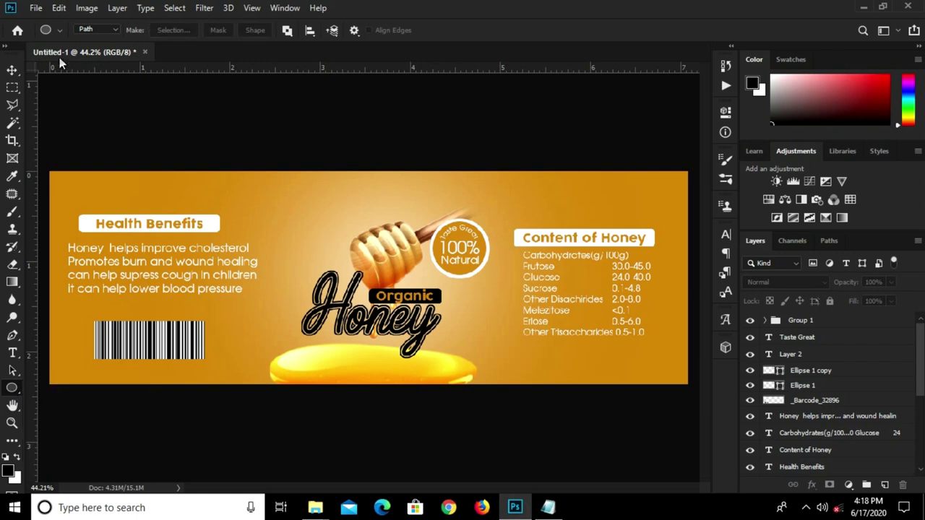
pyautogui.click(107, 29)
pyautogui.moveTo(304, 146); pyautogui.dragTo(477, 211)
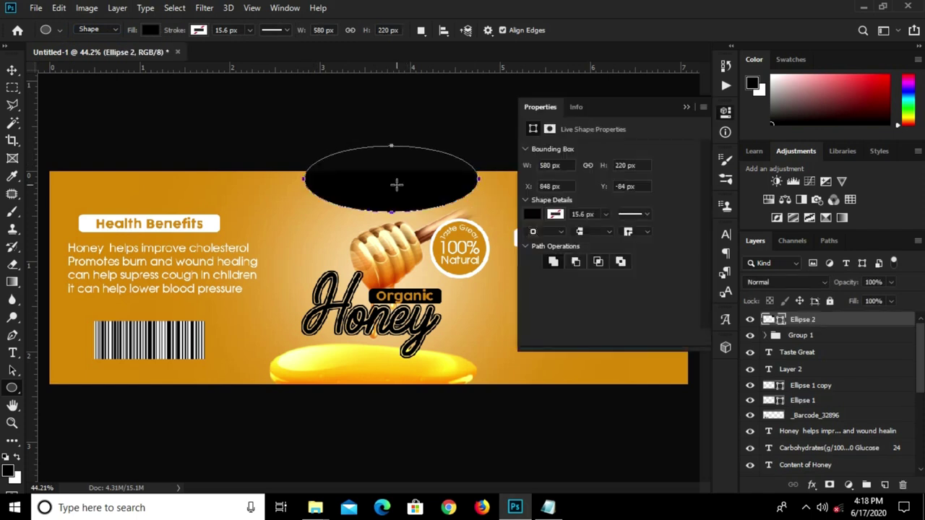
pyautogui.press('v')
pyautogui.moveTo(382, 190); pyautogui.dragTo(376, 187)
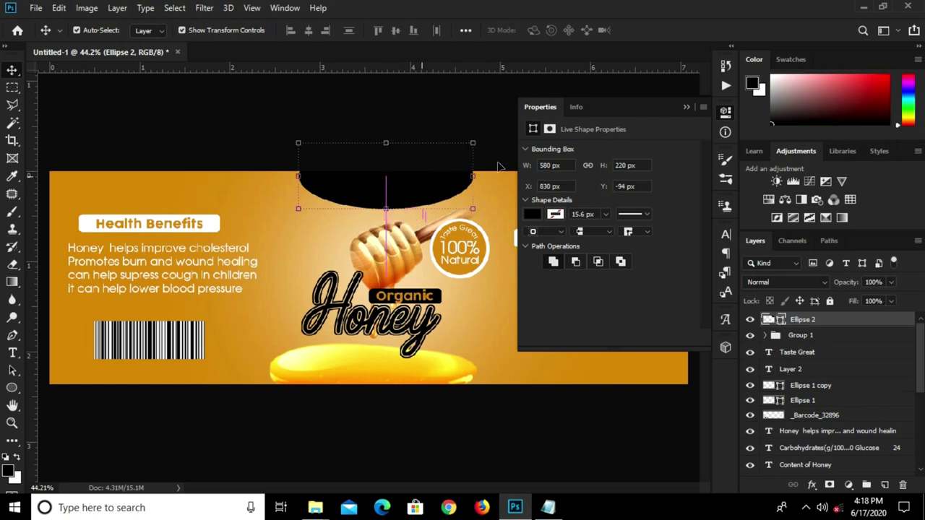
pyautogui.click(686, 107)
pyautogui.click(405, 114)
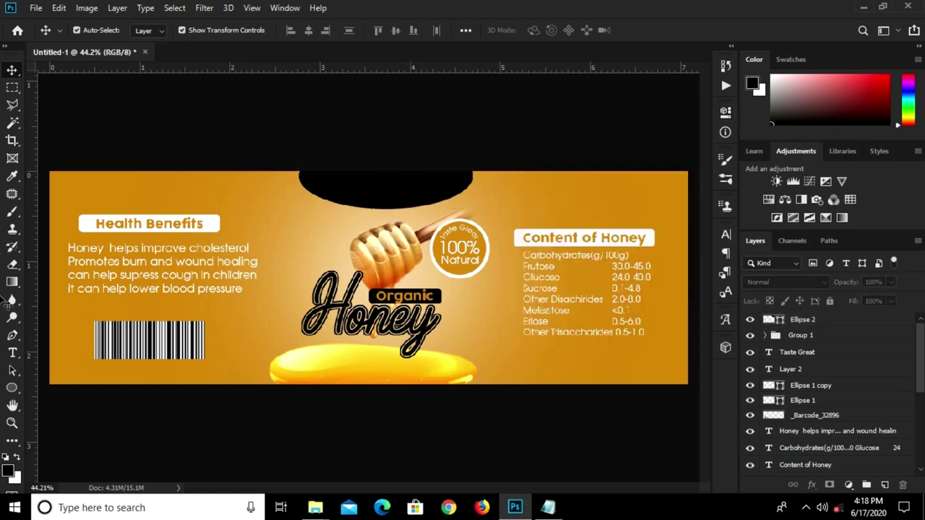
# - Add a new 'WORSI' text layer on the label
pyautogui.click(12, 352)
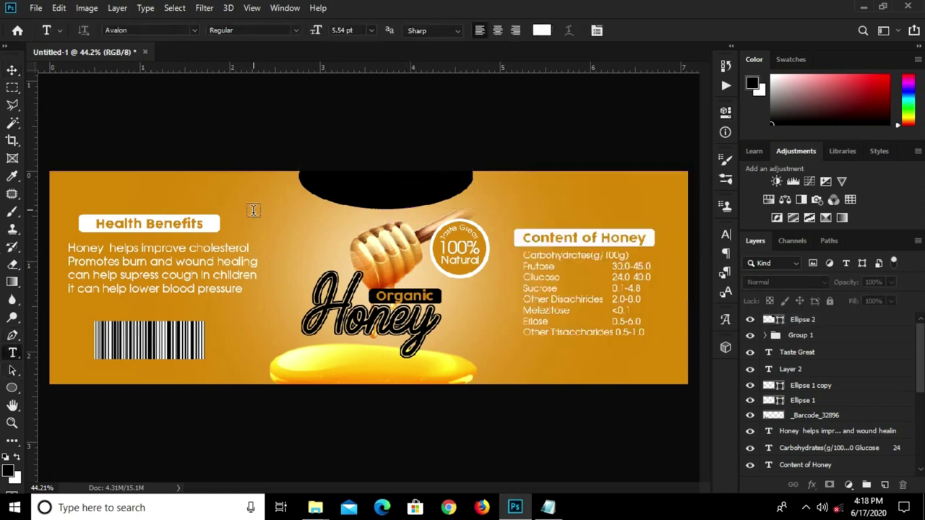
pyautogui.click(252, 202)
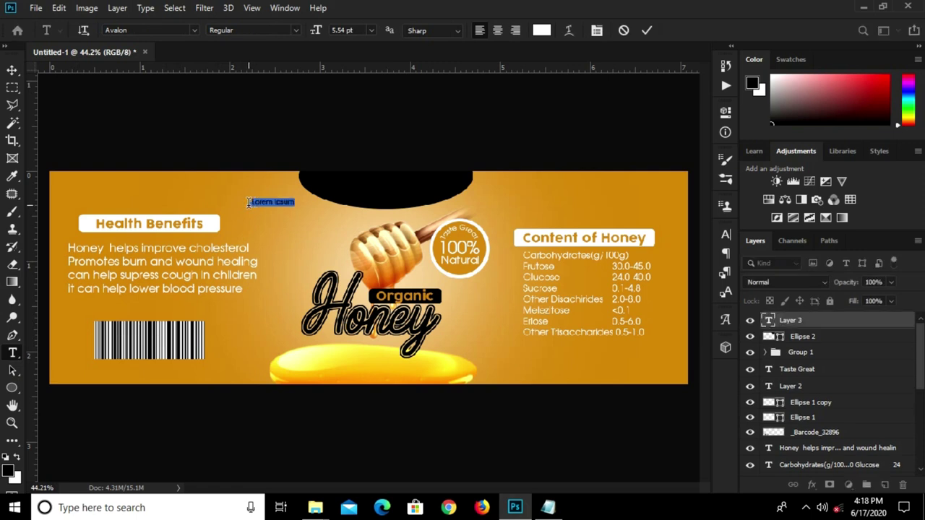
pyautogui.write('wor')
pyautogui.click(647, 34)
# - Scale 'WORSI' to about 390% and place it inside the black ellipse tab
pyautogui.press('v')
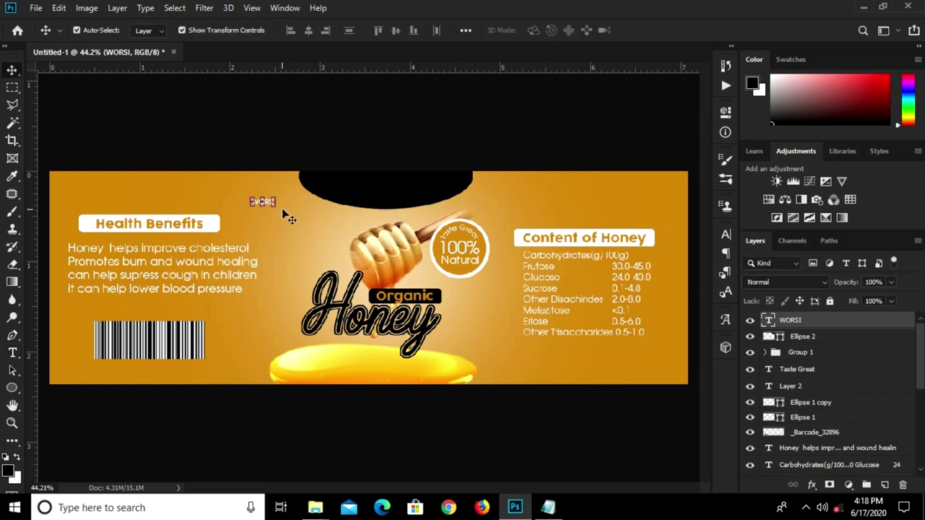
pyautogui.hotkey('ctrl', 't')
pyautogui.moveTo(273, 206)
pyautogui.mouseDown()
pyautogui.moveTo(340, 227)
pyautogui.moveTo(388, 192)
pyautogui.mouseUp()
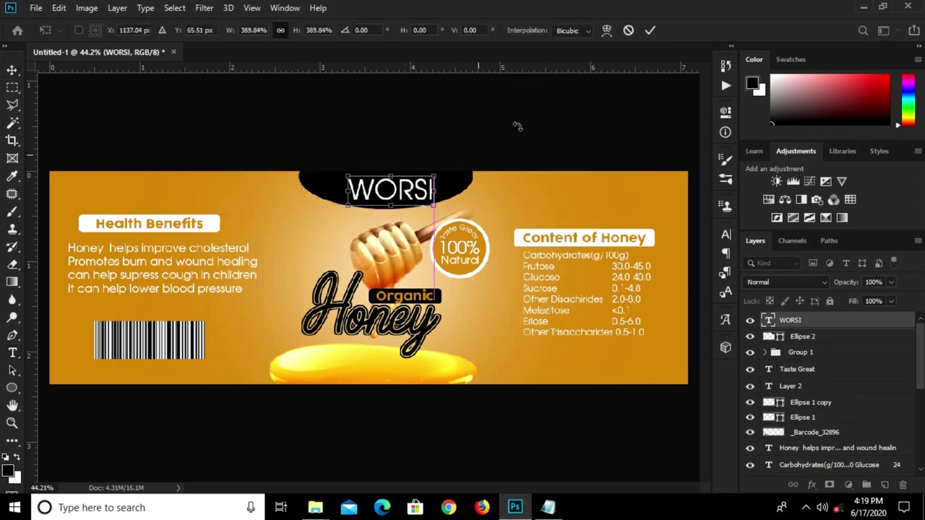
pyautogui.click(651, 29)
pyautogui.scroll(2, 390, 193)
pyautogui.moveTo(397, 189); pyautogui.dragTo(404, 190)
pyautogui.click(498, 134)
pyautogui.scroll(-2, 482, 142)
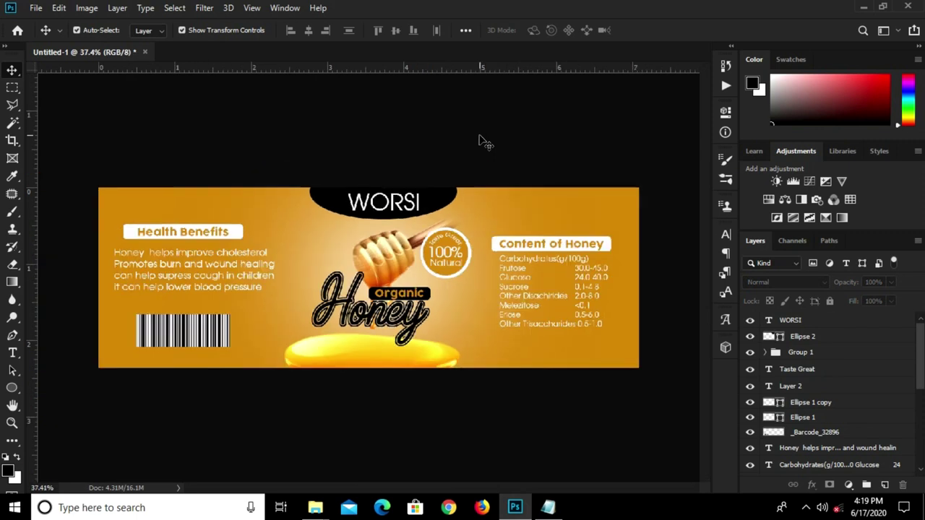
# - Align the black Ellipse 2 tab to the label's horizontal centre
pyautogui.click(448, 208)
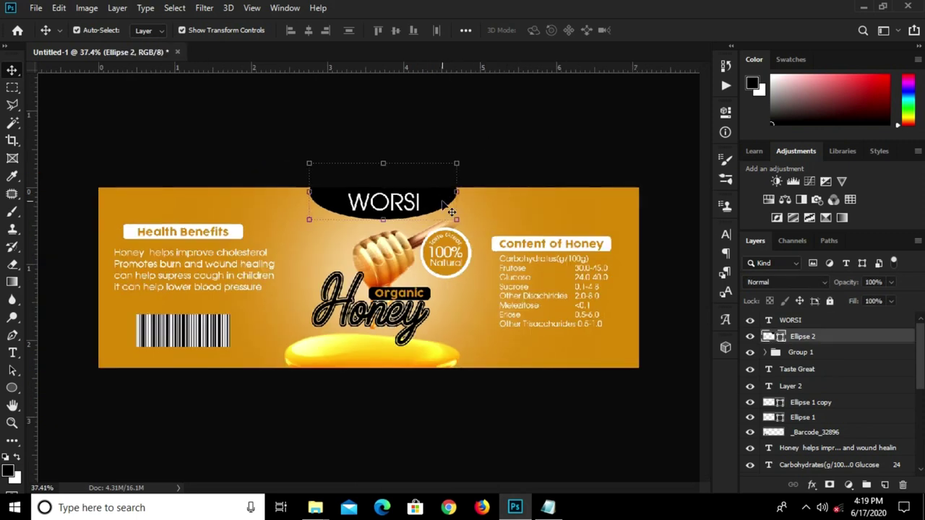
pyautogui.moveTo(449, 211); pyautogui.dragTo(438, 208)
pyautogui.hotkey('ctrl', 'a')
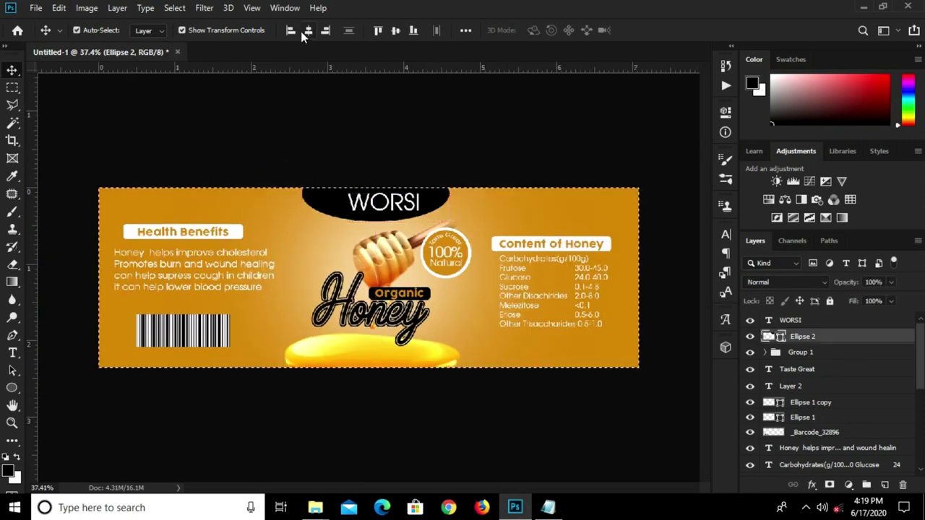
pyautogui.click(307, 31)
pyautogui.hotkey('ctrl', 'd')
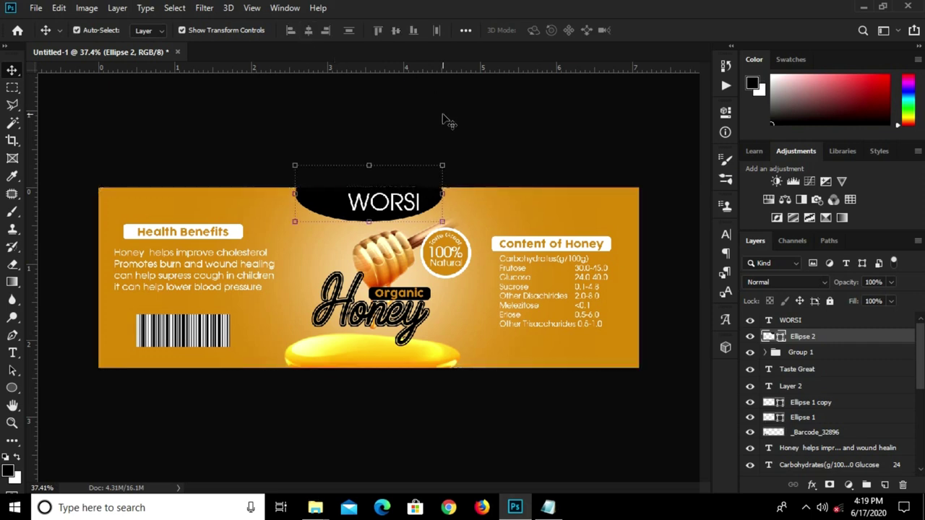
pyautogui.click(444, 122)
# - Centre the 'WORSI' text over the black tab
pyautogui.click(407, 206)
pyautogui.moveTo(407, 206); pyautogui.dragTo(386, 207)
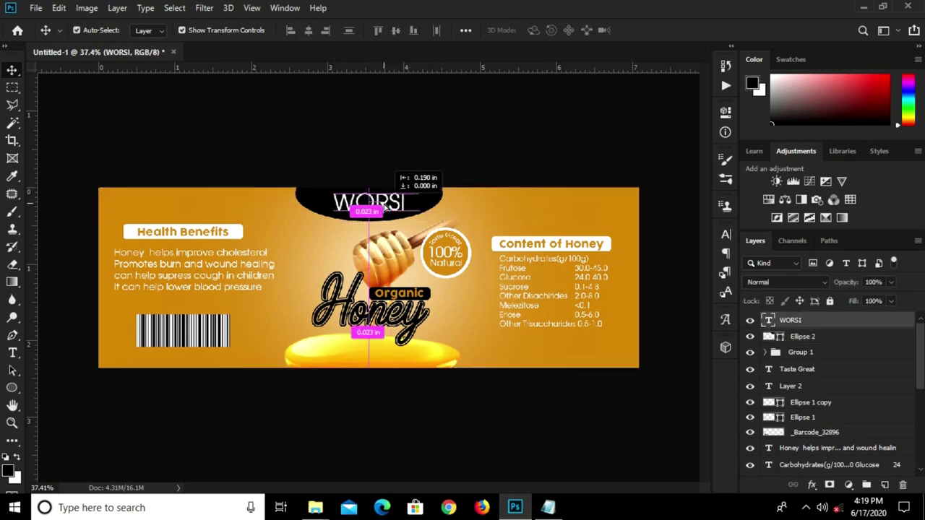
pyautogui.click(444, 143)
pyautogui.scroll(1, 450, 148)
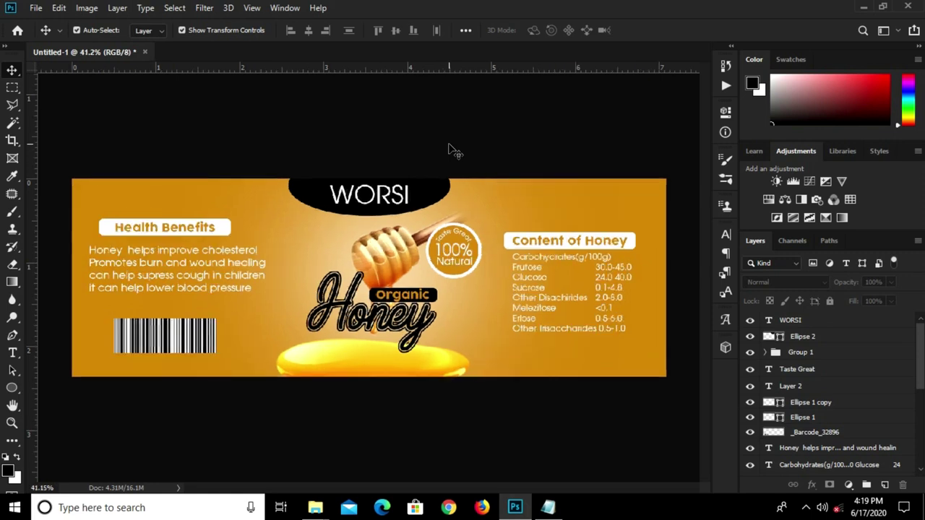
pyautogui.scroll(1, 455, 145)
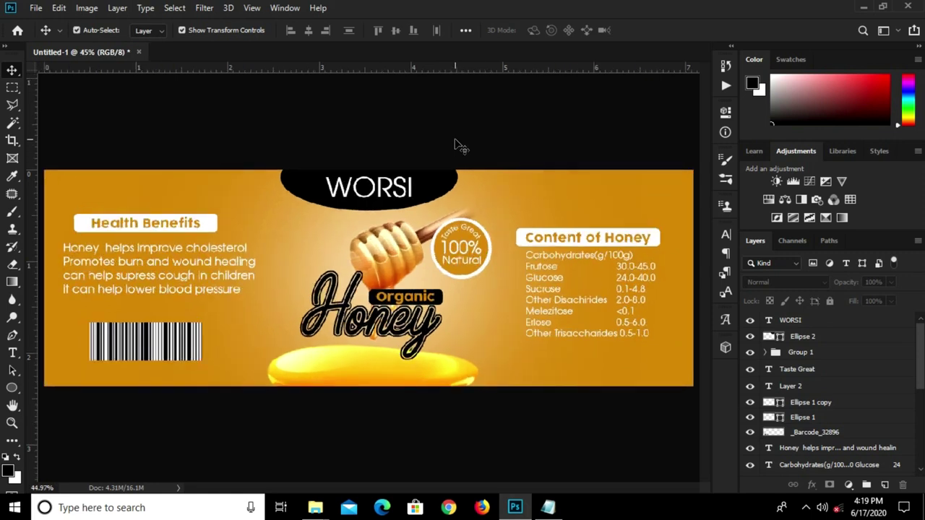